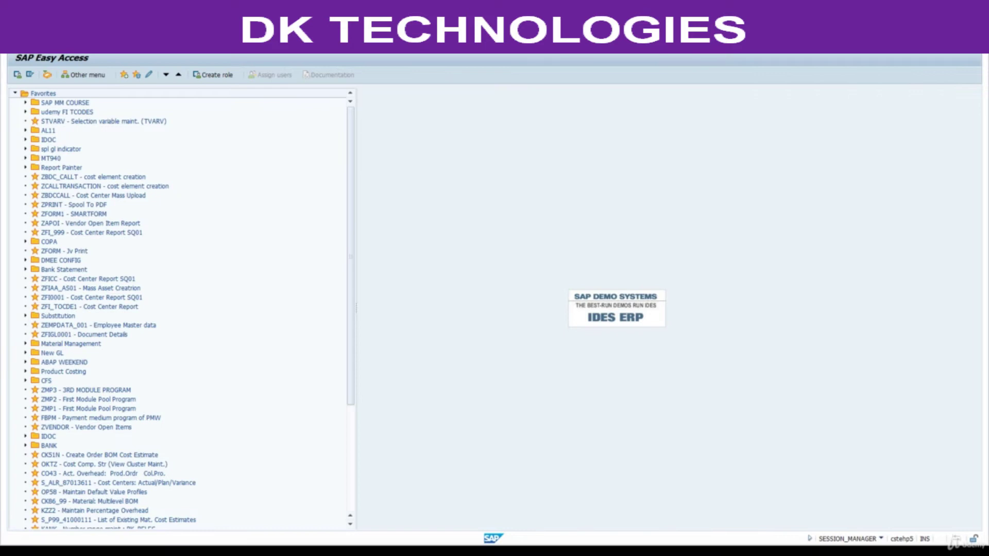
- Open the material types customizing (OMS2) and position the list at material type ROH
key("Return")
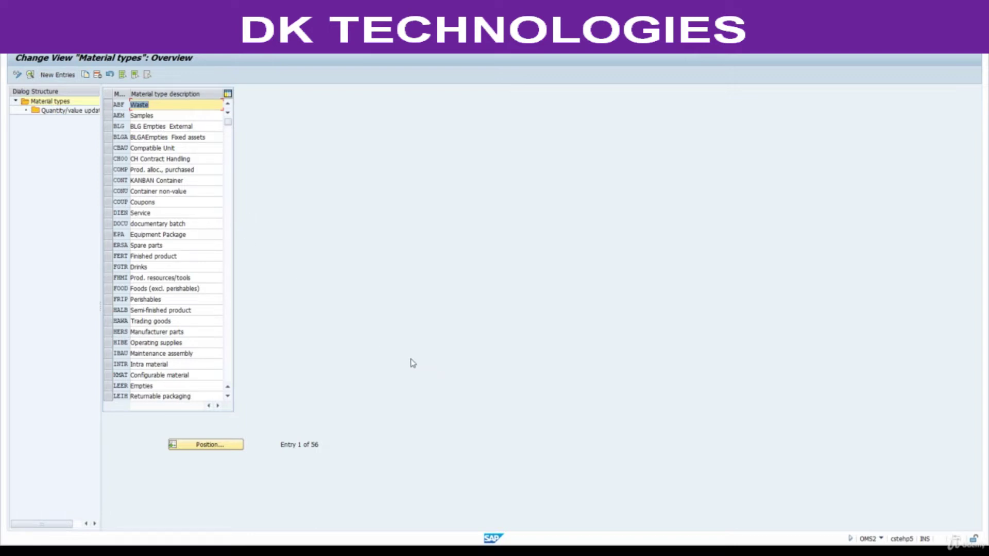
left_click(223, 447)
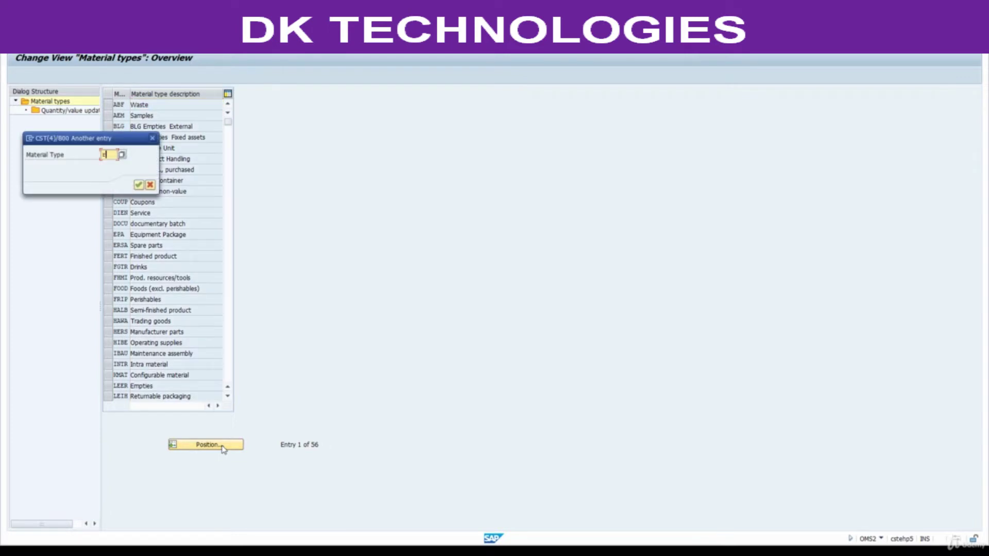
key("Return")
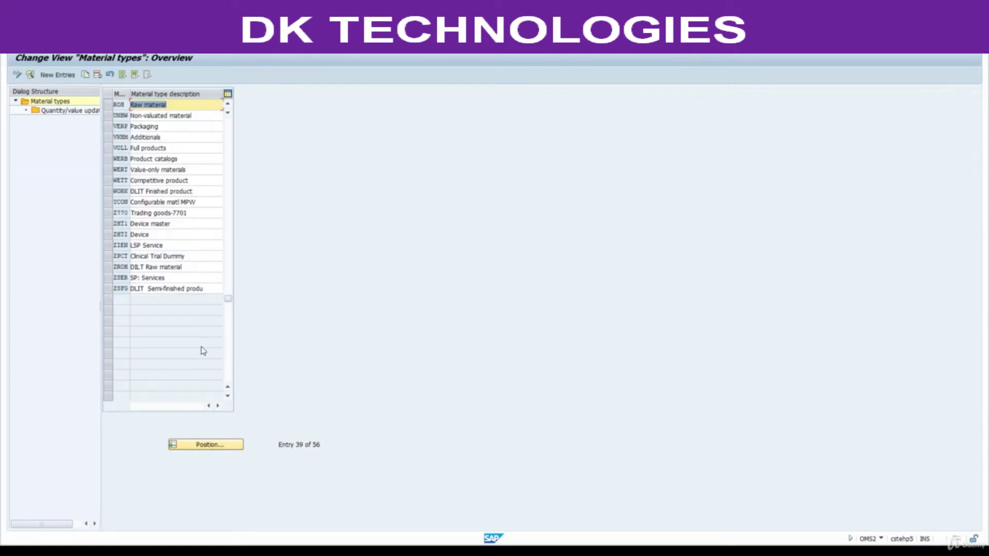
- Copy the raw material type ROH as YROH with the description "Raw material 8800"
left_click(109, 107)
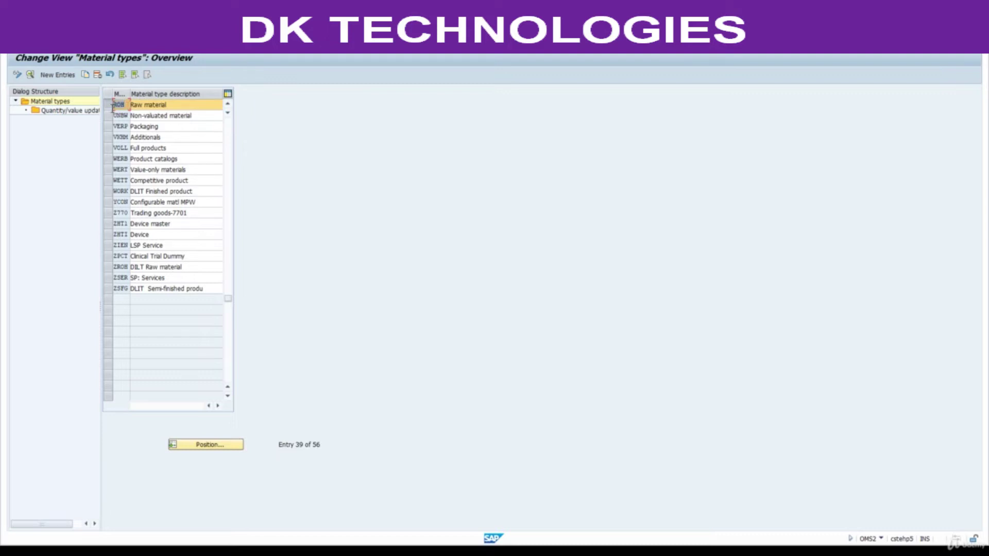
left_click(85, 76)
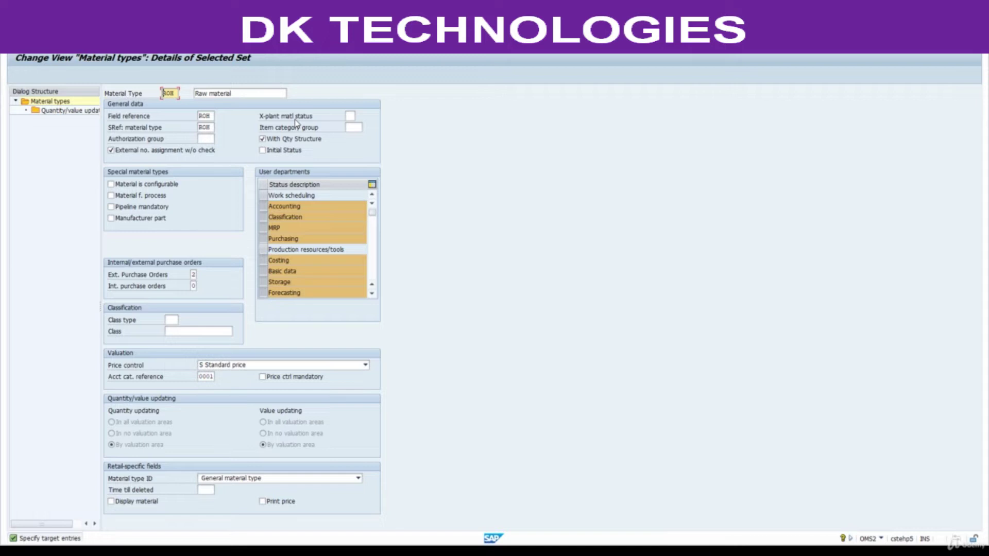
type("Y")
left_click(275, 95)
type("8800")
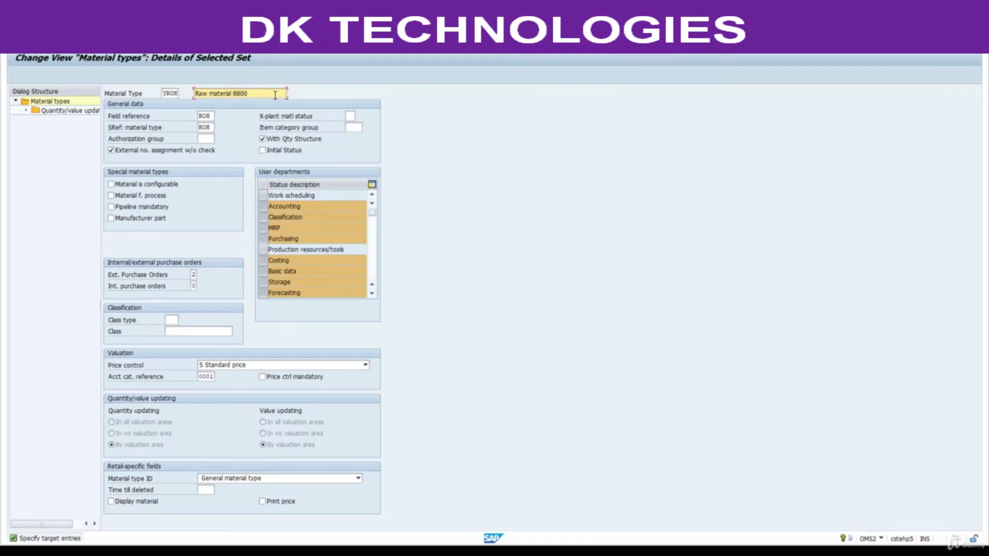
- Deselect external number assignment without check for YROH and set its price control to V Moving average price/periodic unit price
left_click(139, 154)
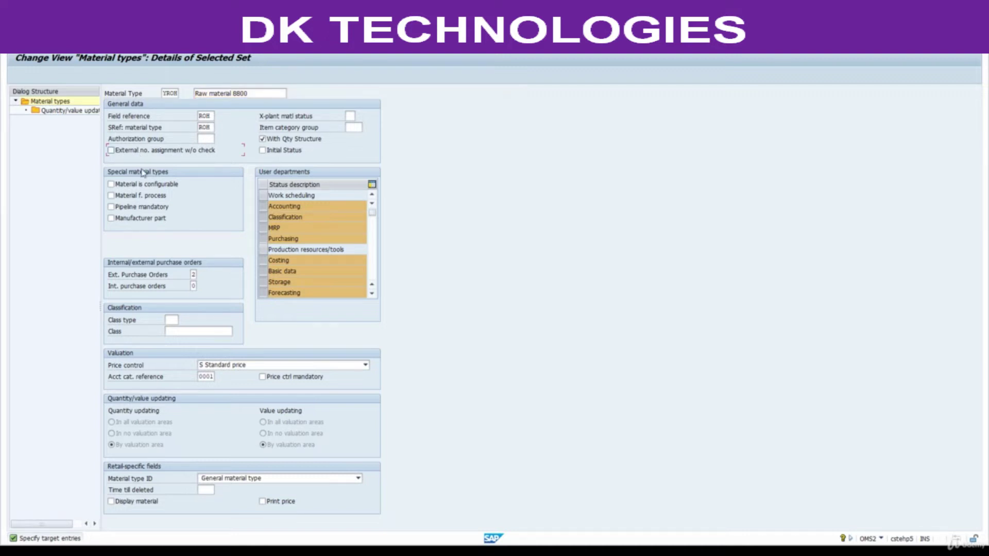
left_click(237, 365)
left_click(227, 385)
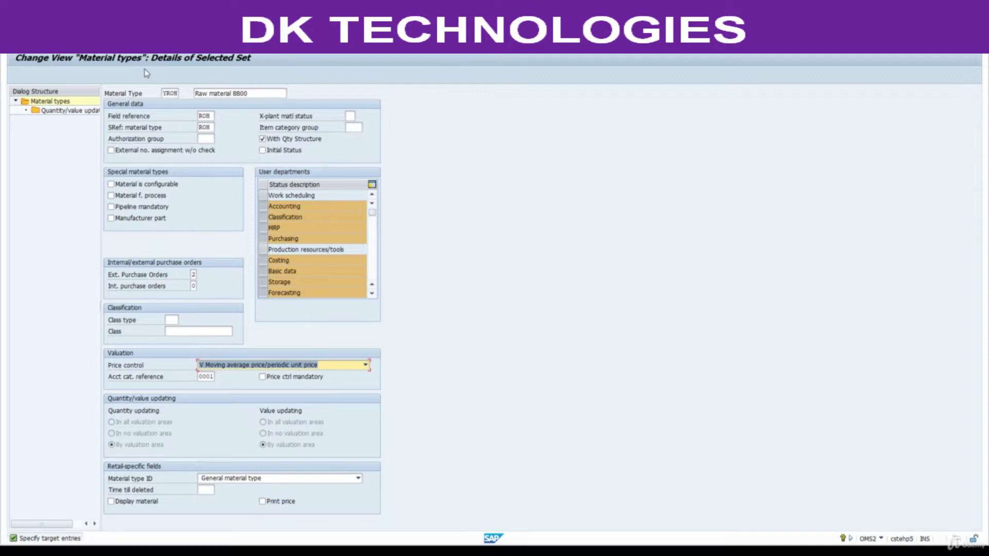
- View the quantity/value updating entry of YROH, then complete the copy including its dependent entries
double_click(67, 110)
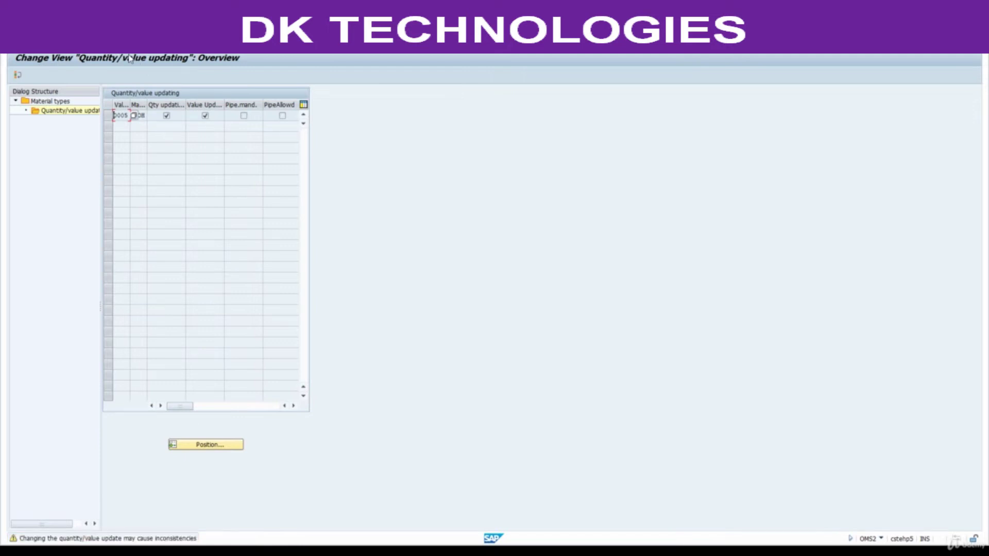
key("Return")
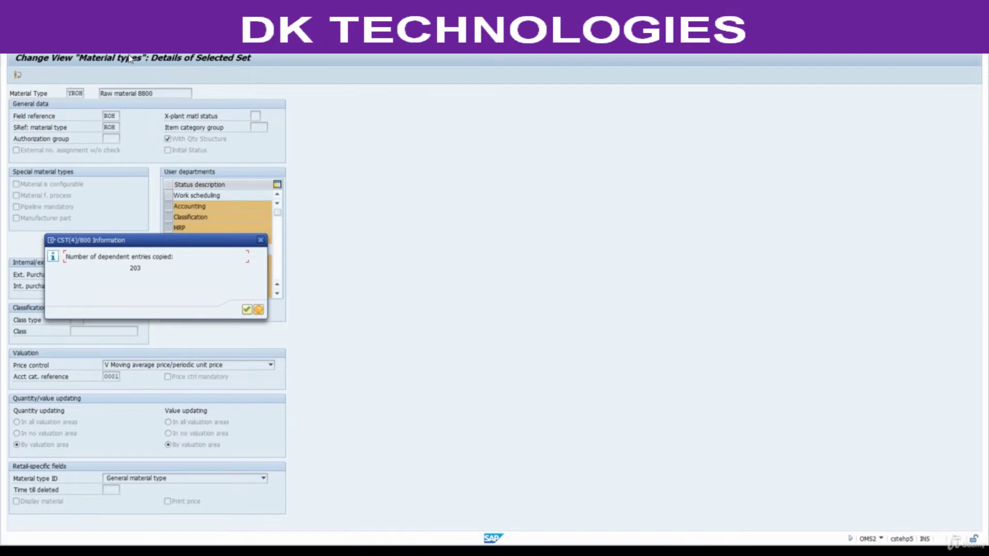
key("Return")
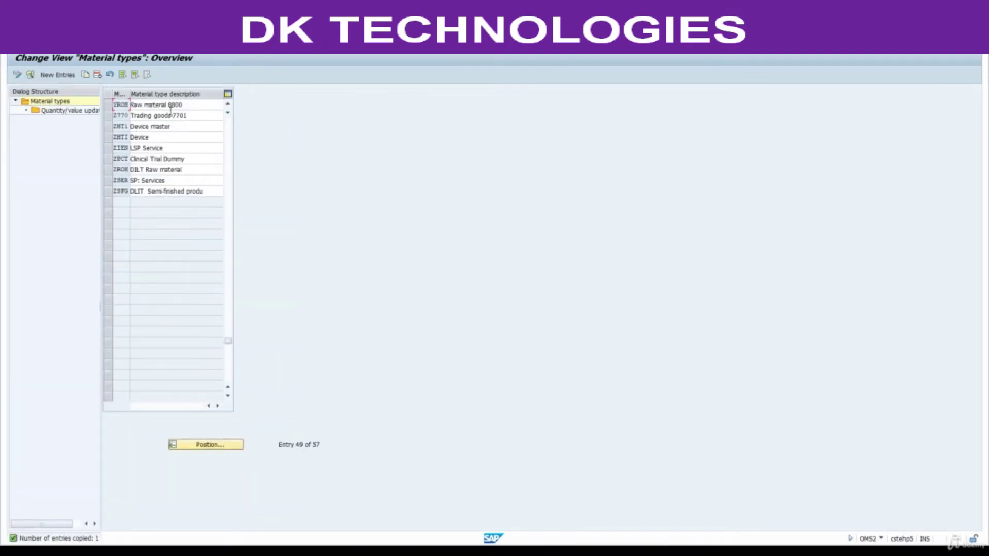
- Locate the trading goods type HAWA and copy it as YTRA with the description "Trading goods 8800"
left_click(205, 445)
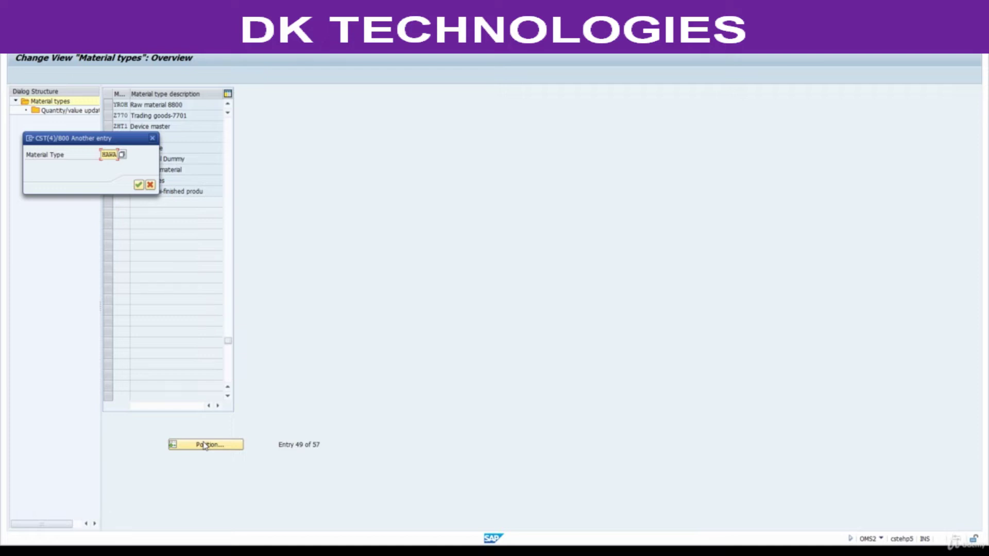
type("HAWA")
key("Return")
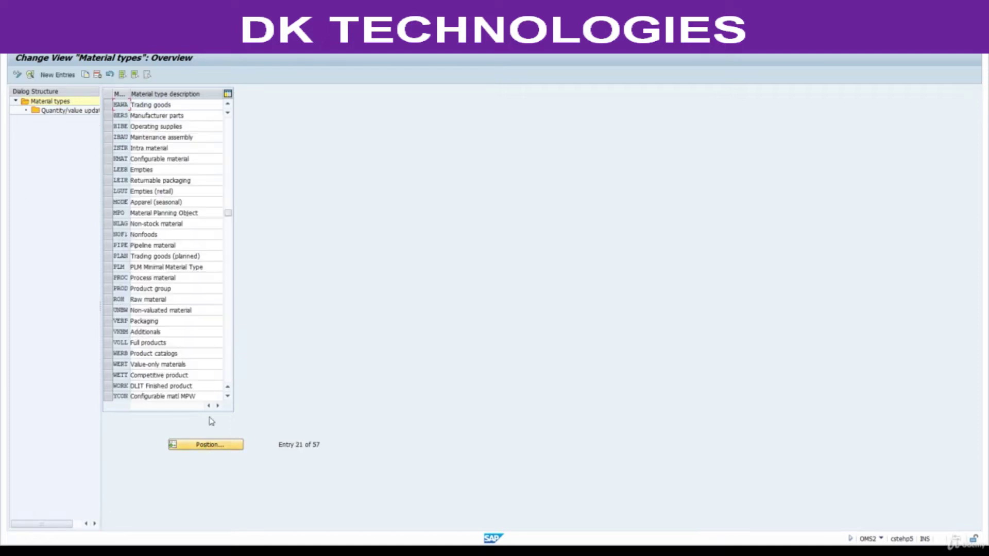
left_click(108, 104)
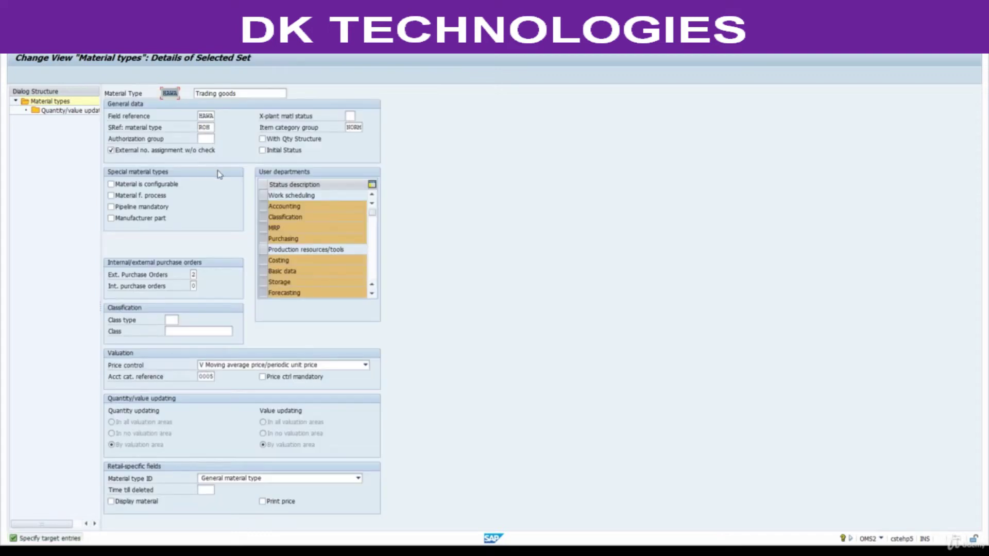
type("YTRA")
left_click(242, 95)
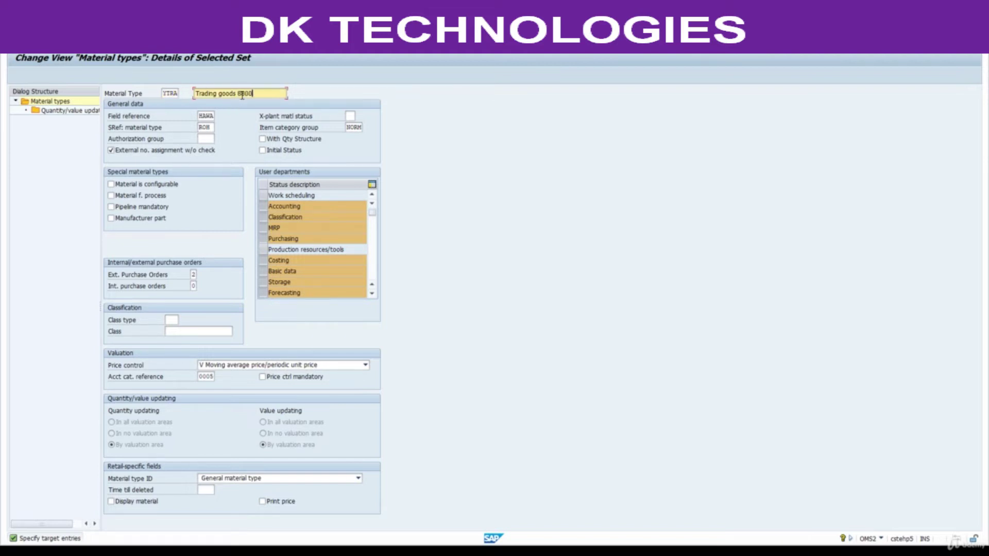
- Deselect external number assignment without check for YTRA, complete the copy and save the material types
left_click(137, 150)
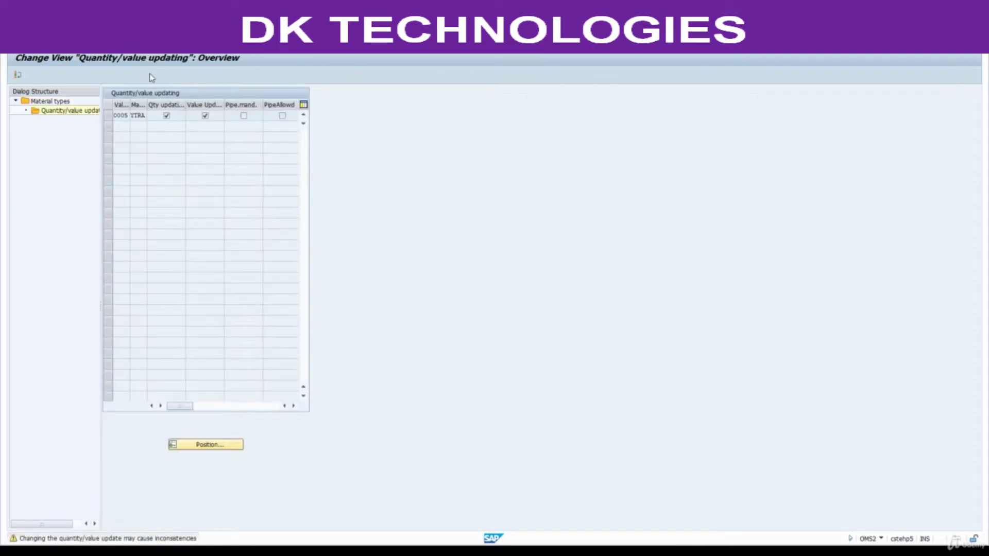
key("Return")
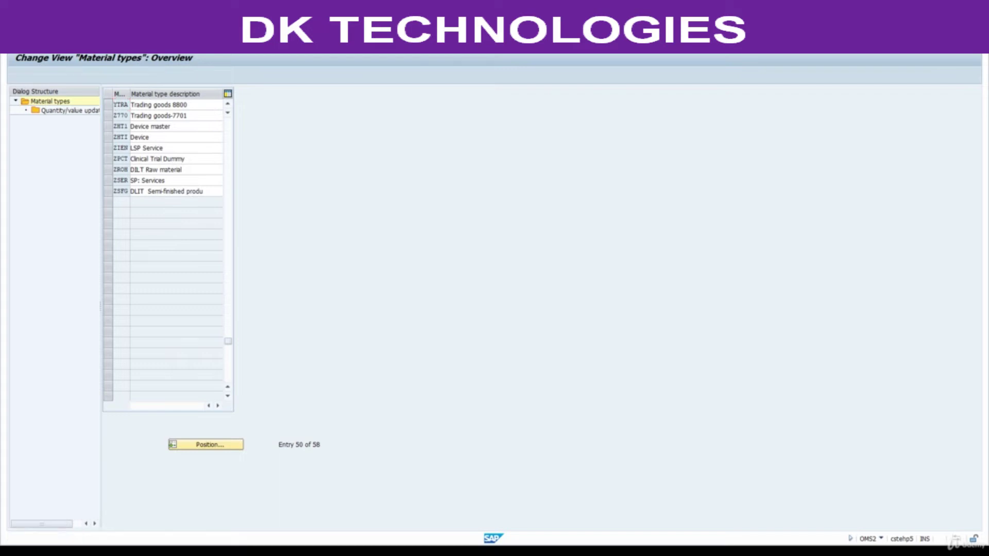
key("ctrl+s")
left_click(152, 185)
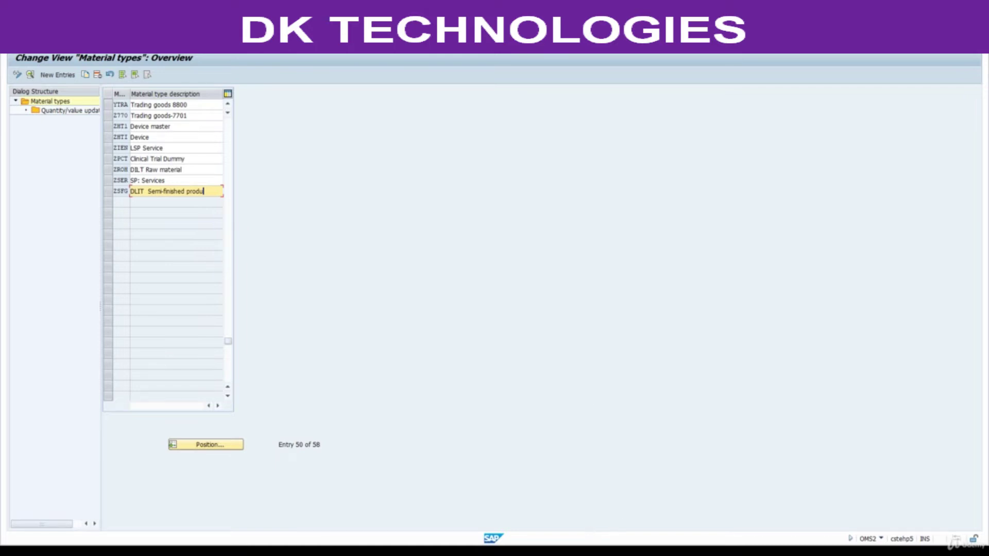
- Switch to the PDF course notes and read the "Quantity/value updating" section
left_click(590, 544)
scroll(547, 473, "down", 10)
scroll(547, 472, "down", 10)
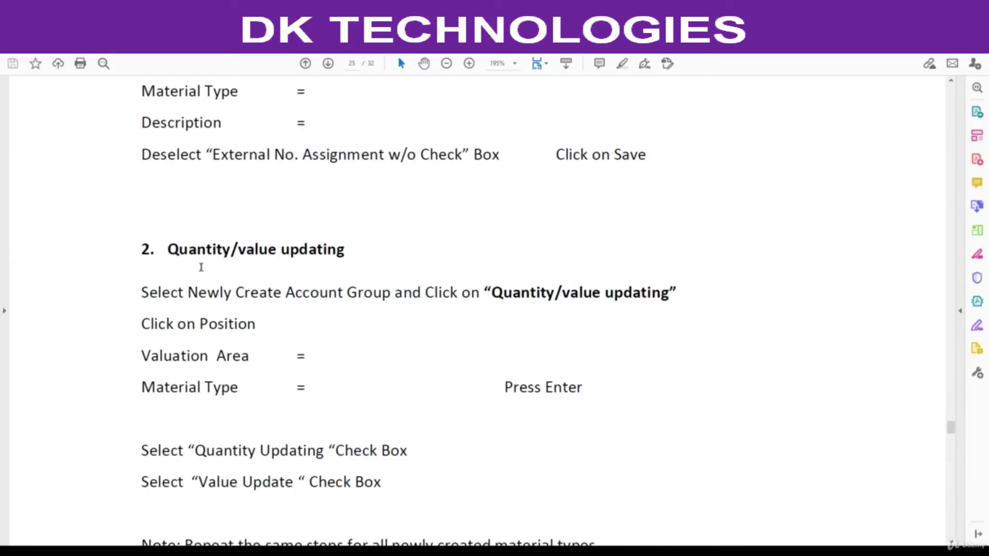
left_click_drag(173, 251, 325, 260)
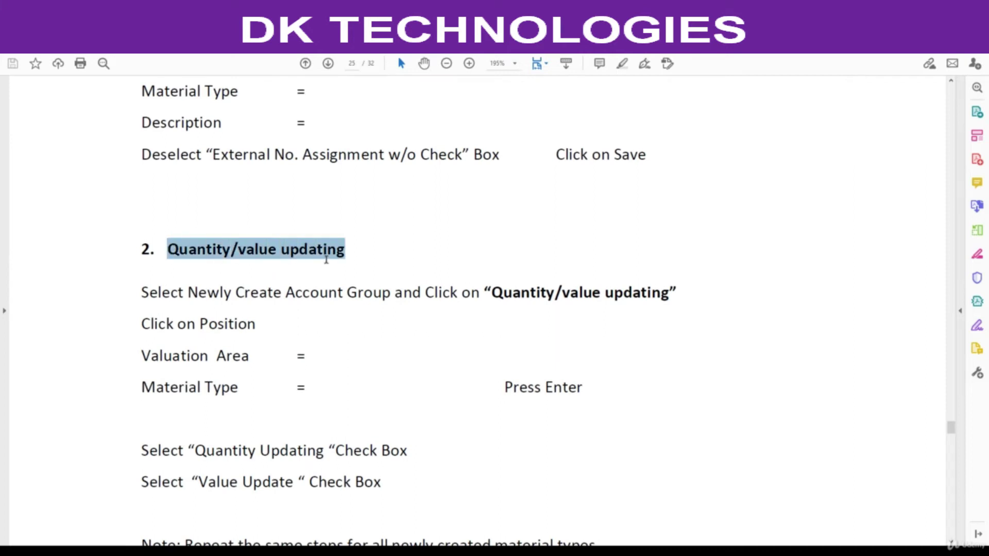
left_click(326, 260)
left_click_drag(171, 253, 229, 256)
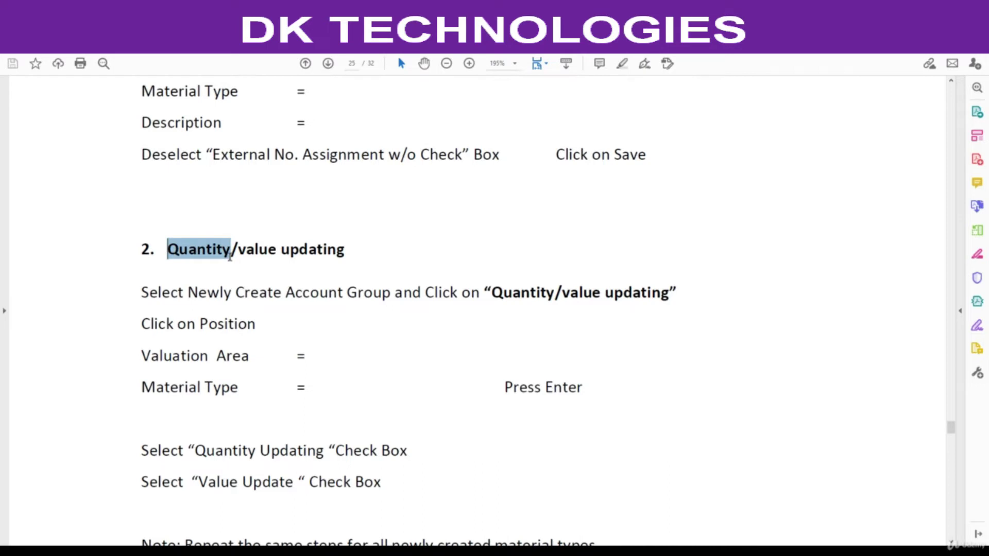
left_click_drag(229, 256, 324, 258)
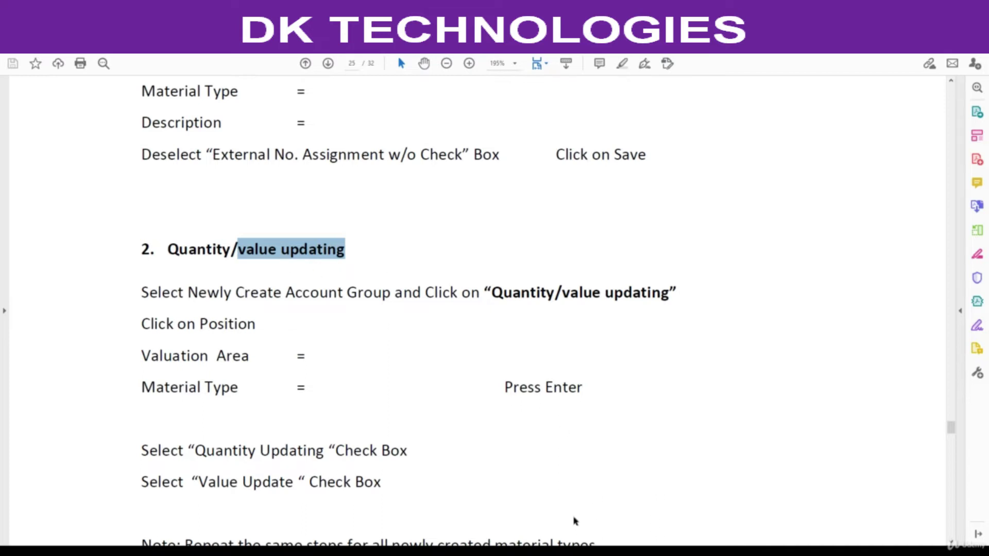
- Switch to the Excel sheet and enter 100, COMPUTERS, 10 and USD in cells L9 to O9
left_click(551, 490)
left_click(406, 213)
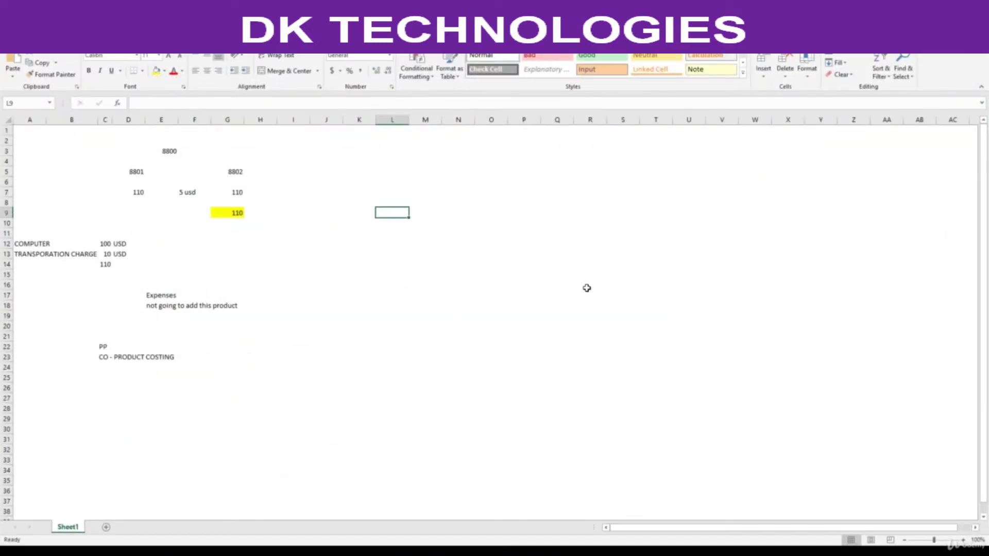
type("100")
key("Tab")
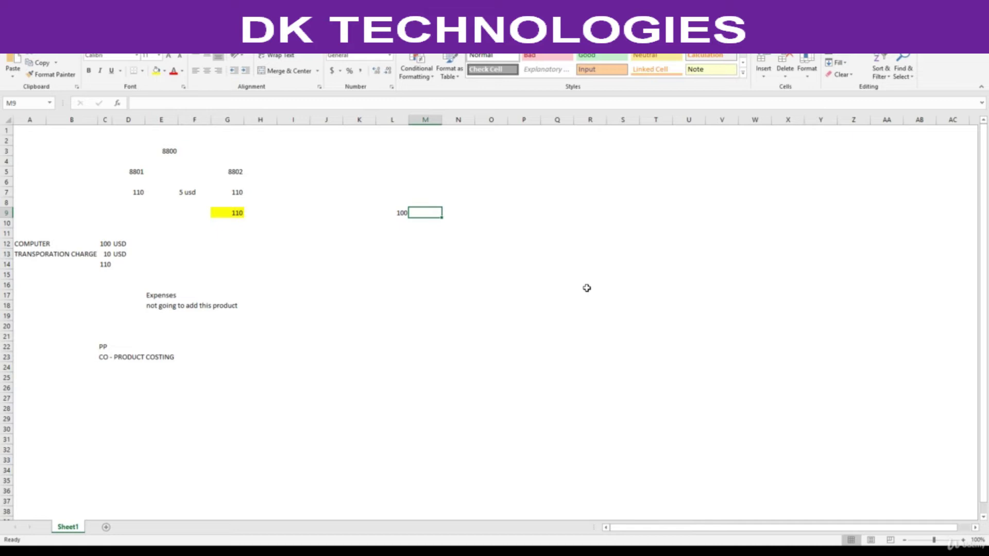
type("COMPUTERS")
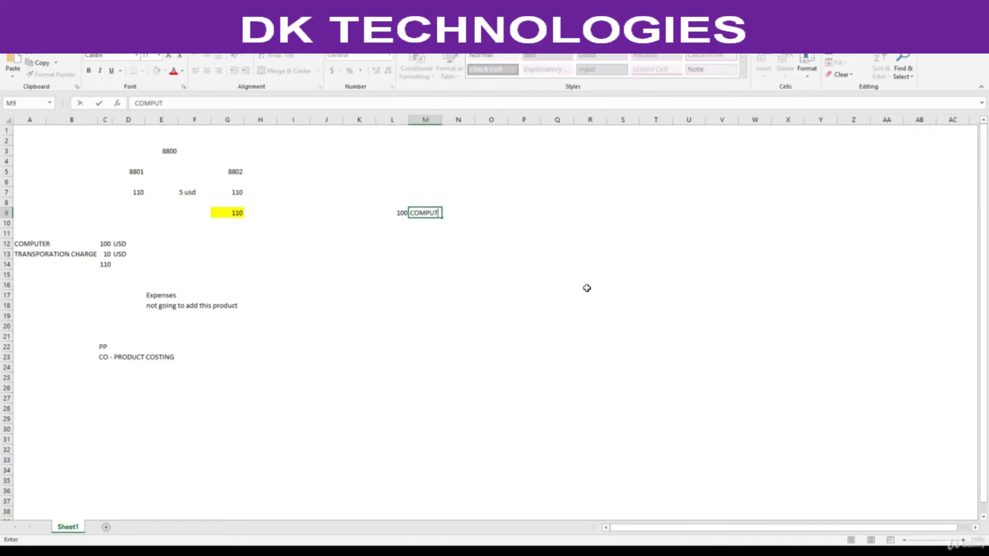
key("Tab")
type("10")
key("Tab")
type("US")
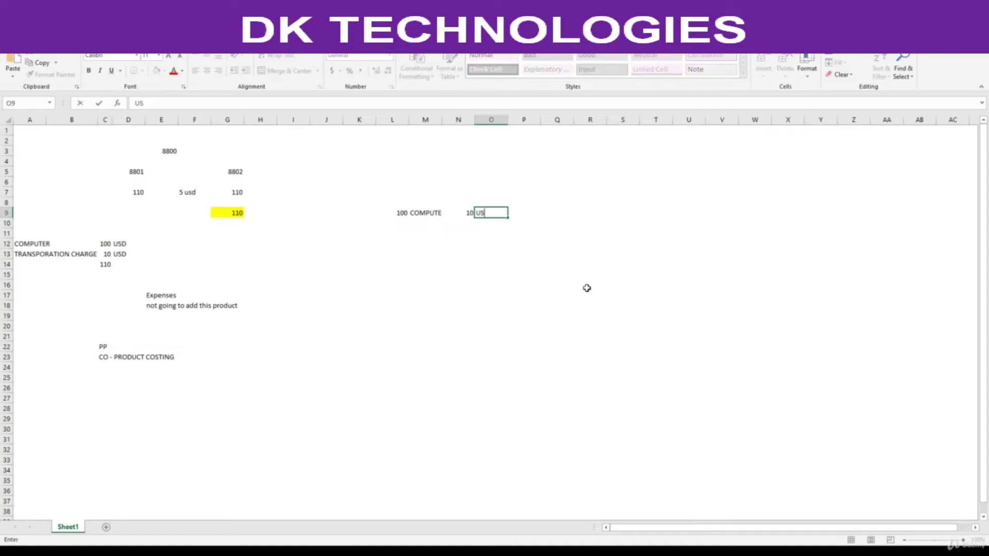
type("D")
key("Return")
- Label the quantity in L9 by entering QTY in cell L10
key("Right")
key("Right")
key("Right")
key("Left")
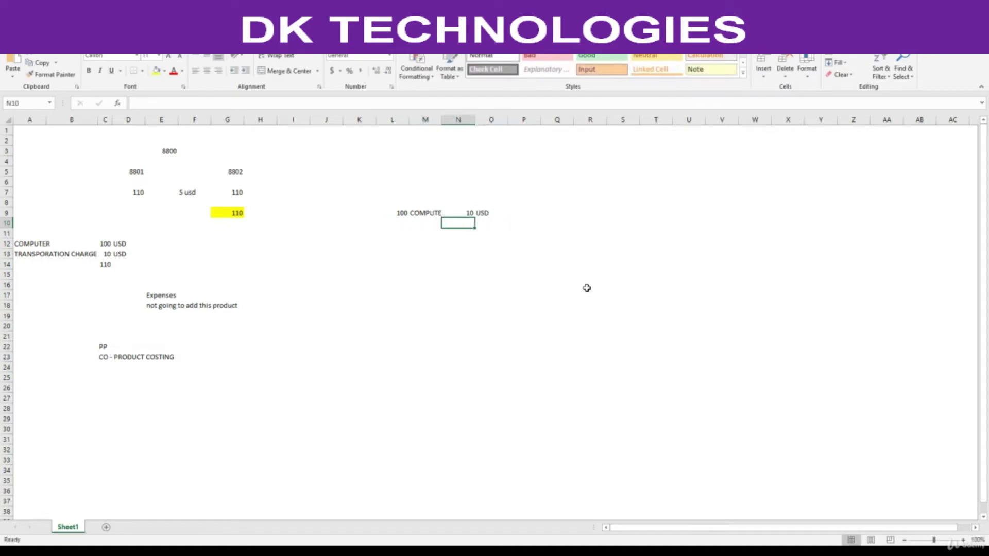
key("Left")
key("Left")
type("QTY")
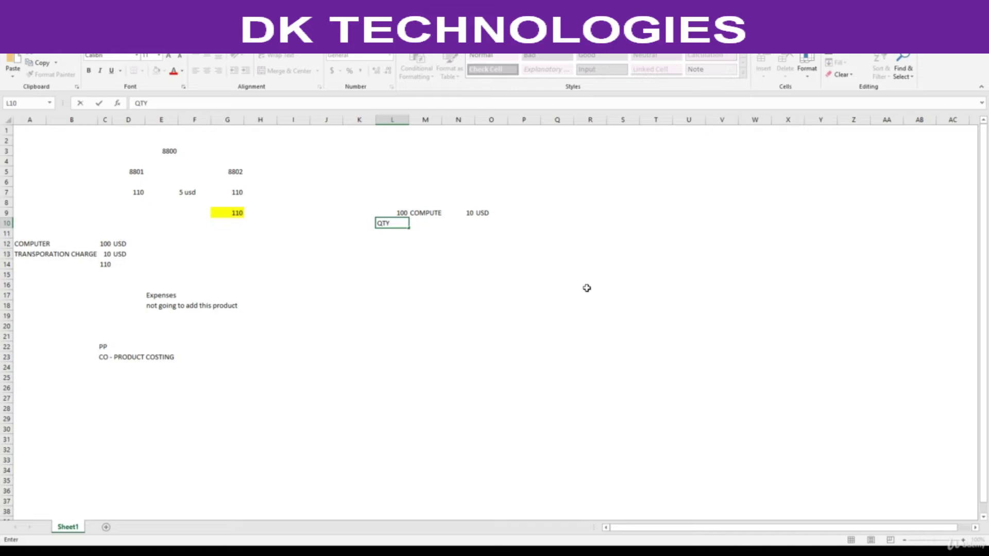
- Calculate the total value in cell P9 with the formula =L9*N9
key("Right")
key("Right")
key("Right")
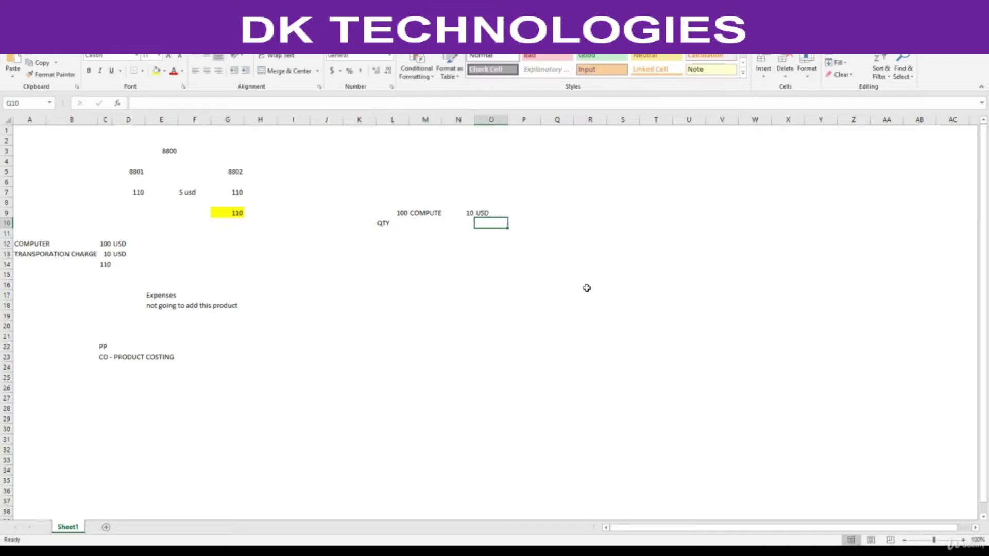
key("Right")
key("Up")
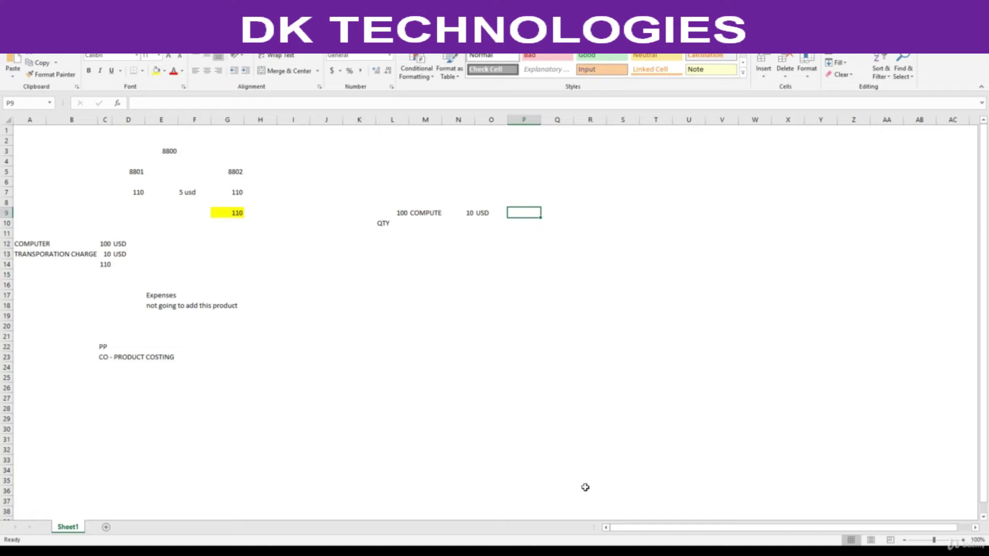
type("=")
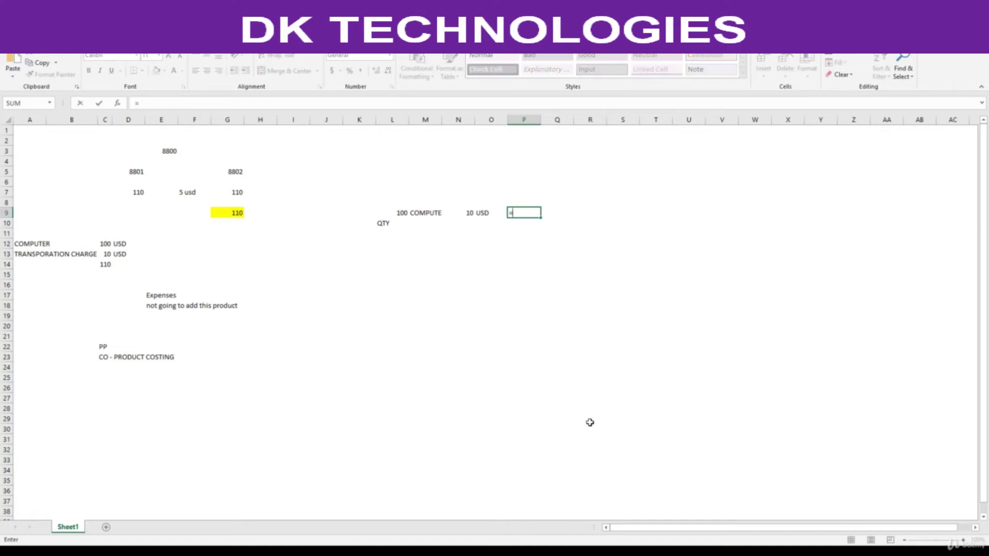
key("Left")
key("Left")
key("Left")
key("Left")
type("*")
key("Left")
key("Left")
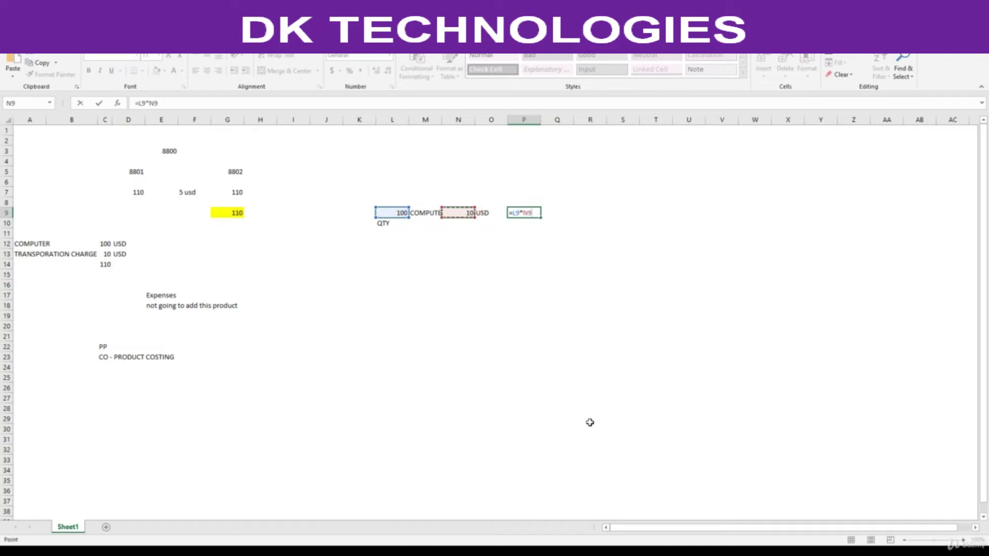
key("Return")
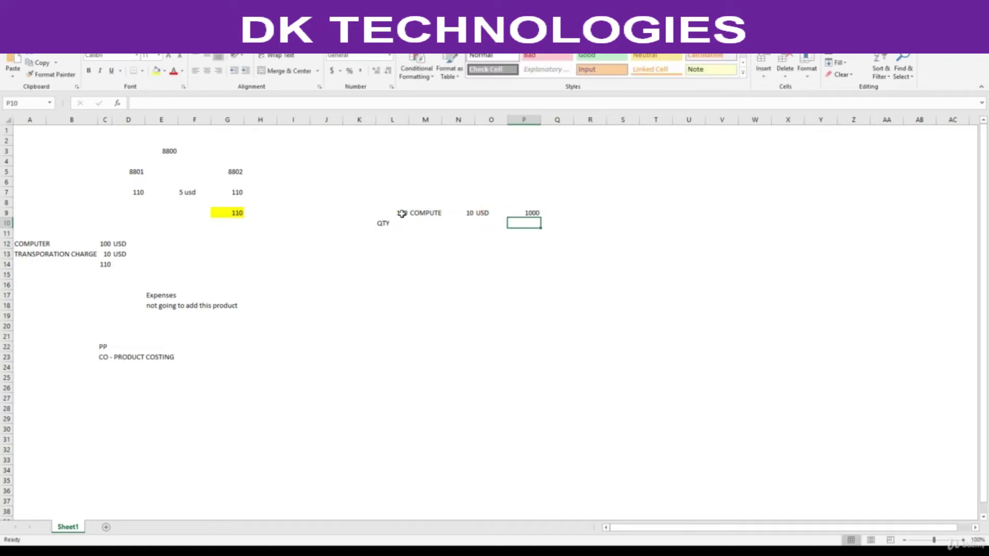
- Review the quantity in L9, the unit price in N9 and the total formula in P9
left_click(400, 213)
left_click(466, 213)
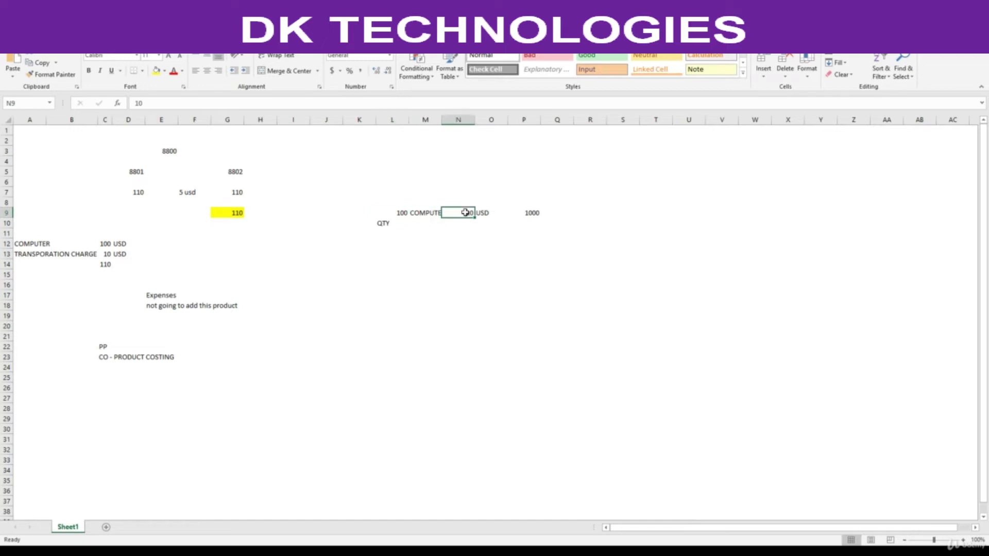
left_click(534, 214)
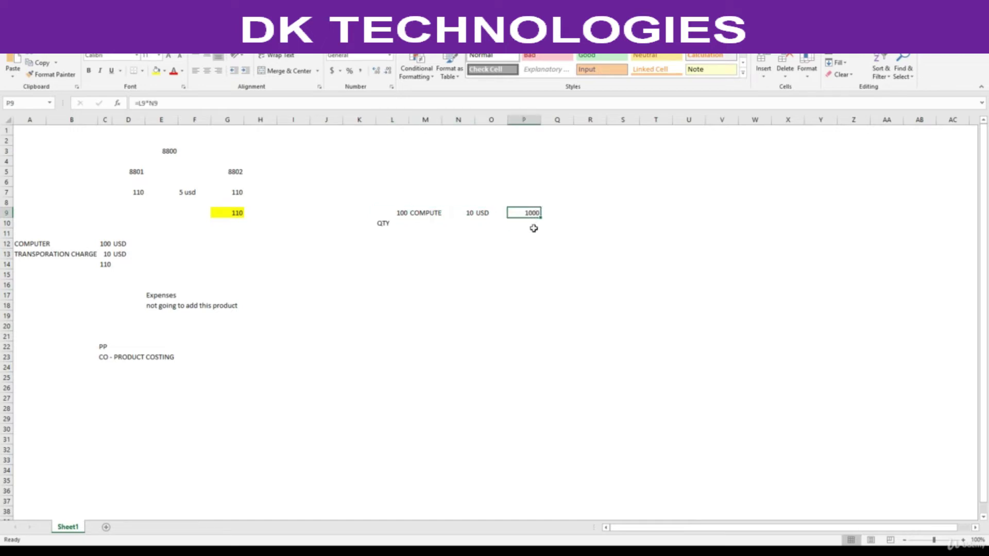
- Label the total value in P9 by entering VALUES UPDATE in cell P10
left_click_drag(397, 211, 399, 222)
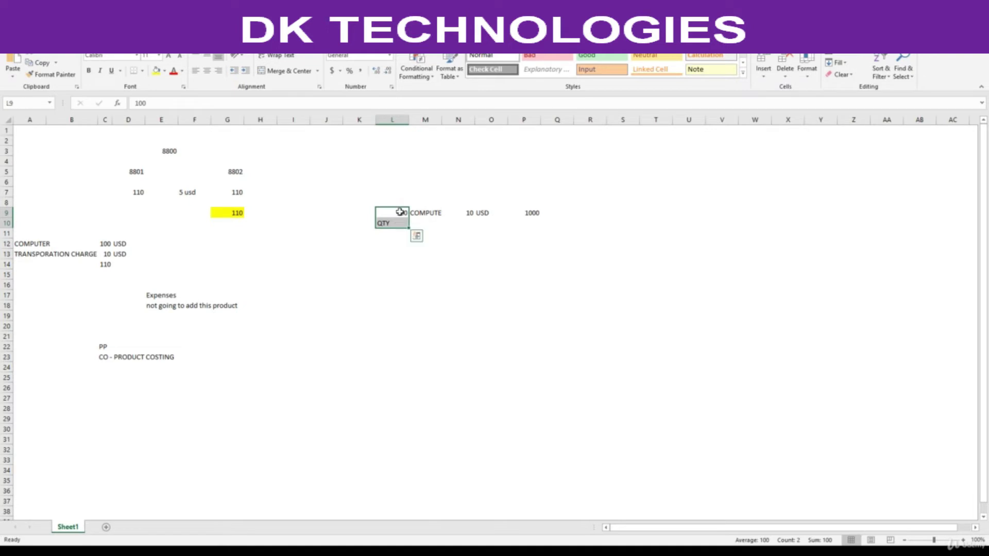
left_click(399, 212)
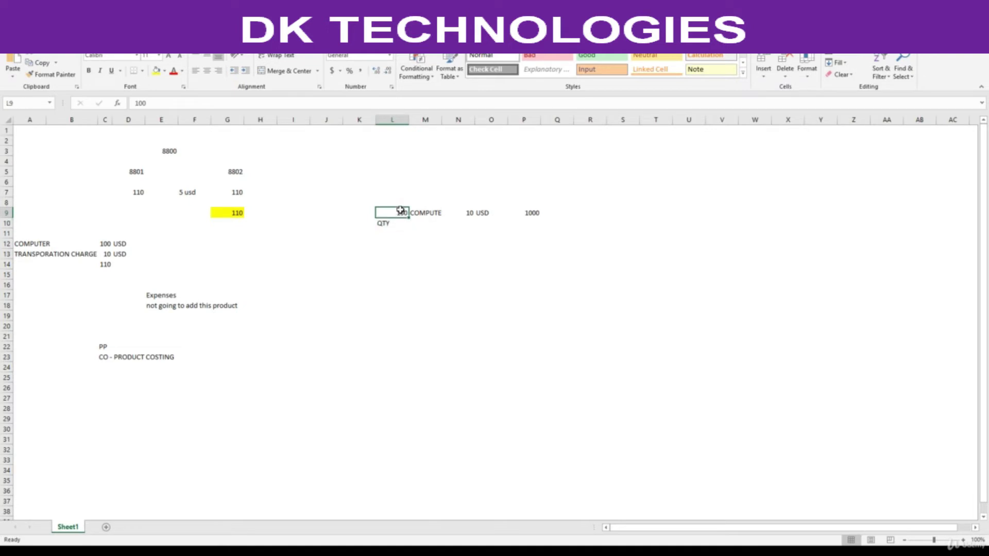
left_click(531, 212)
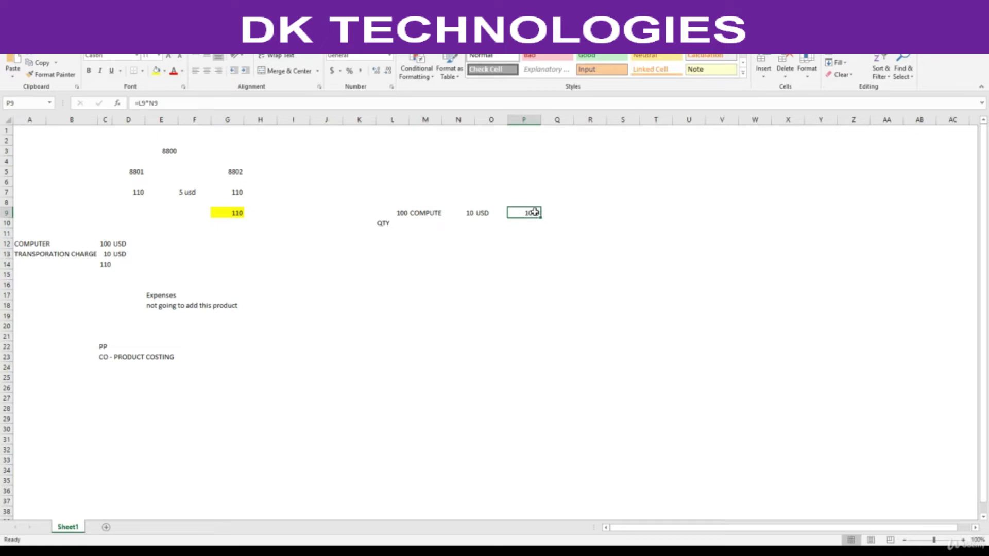
left_click(533, 225)
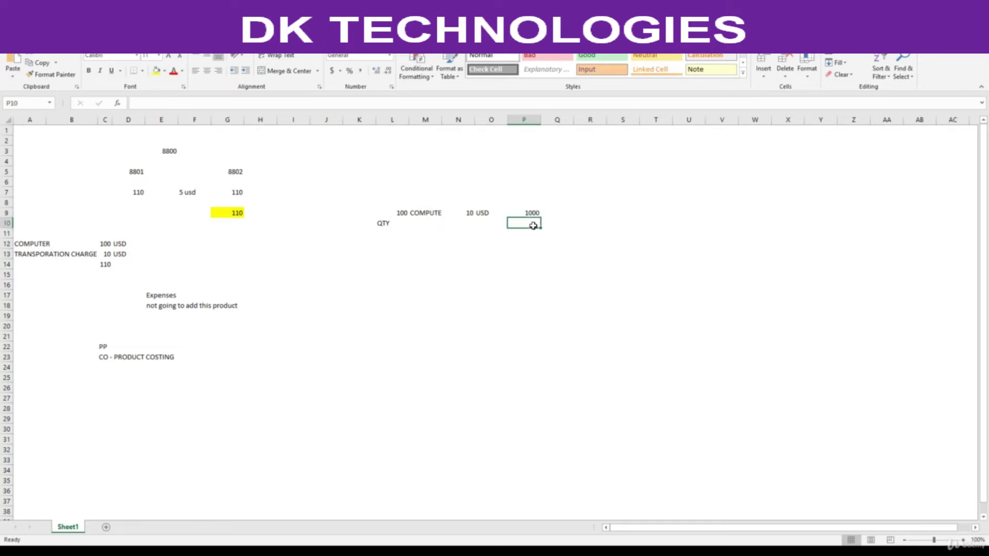
type("VALUES UPDA")
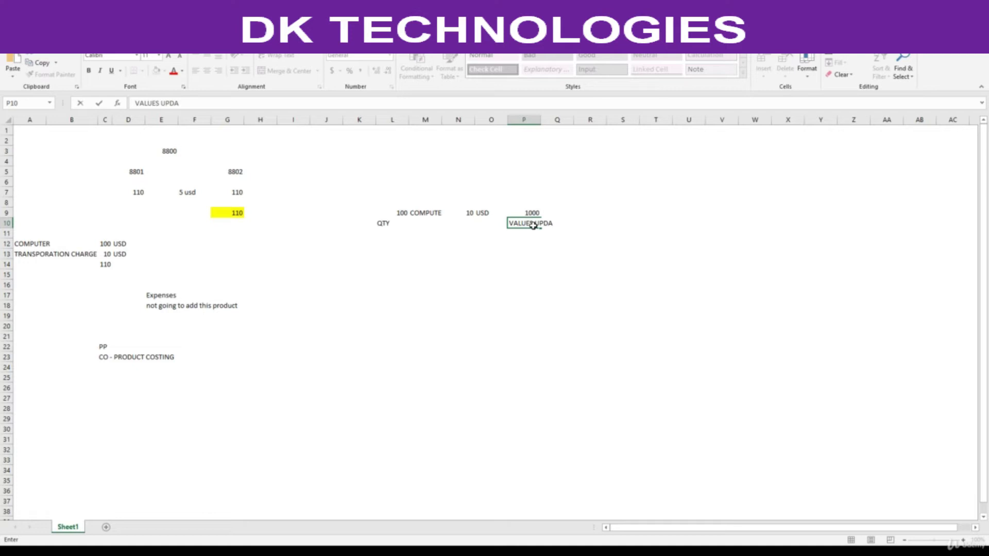
type("ETE")
key("Return")
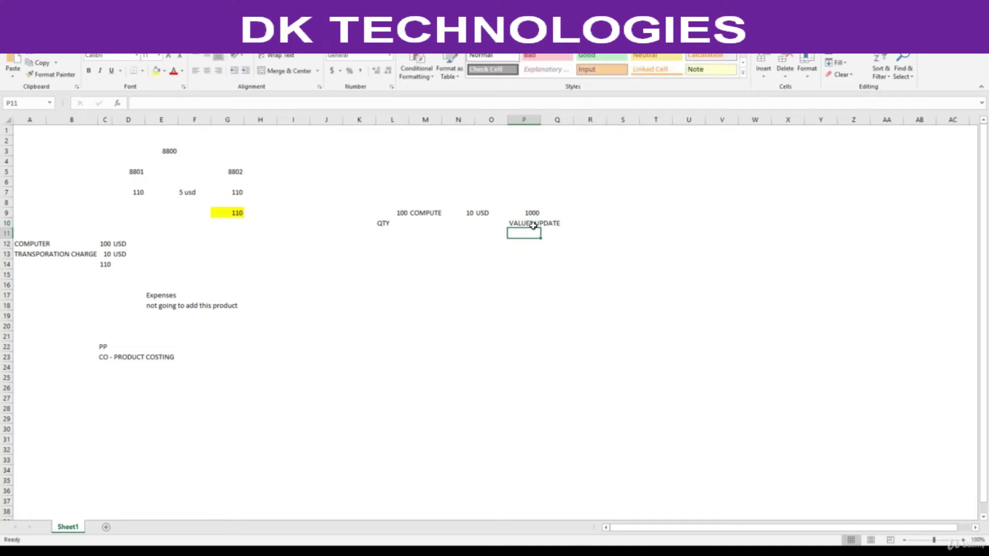
- Center the QTY label in cell L10
left_click(533, 215)
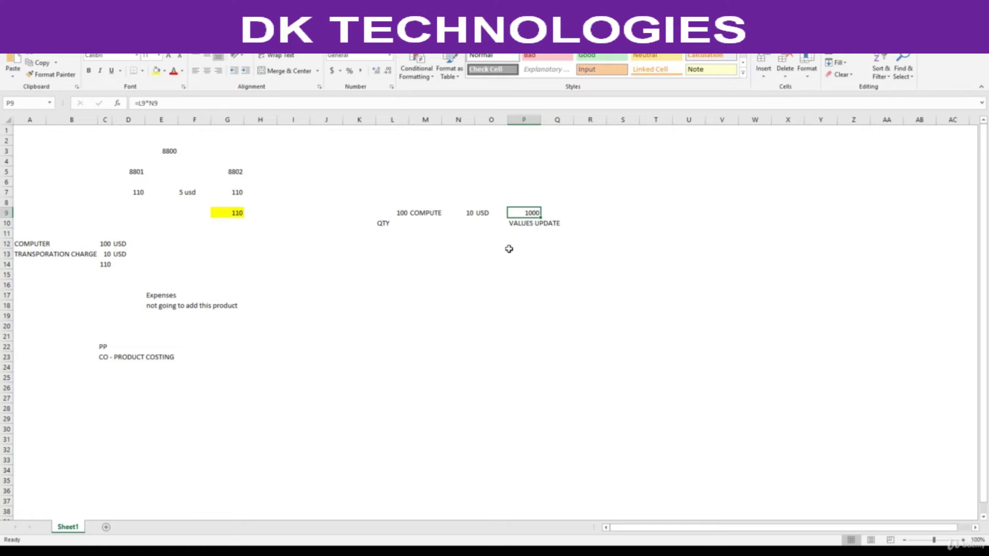
left_click(389, 223)
left_click(206, 70)
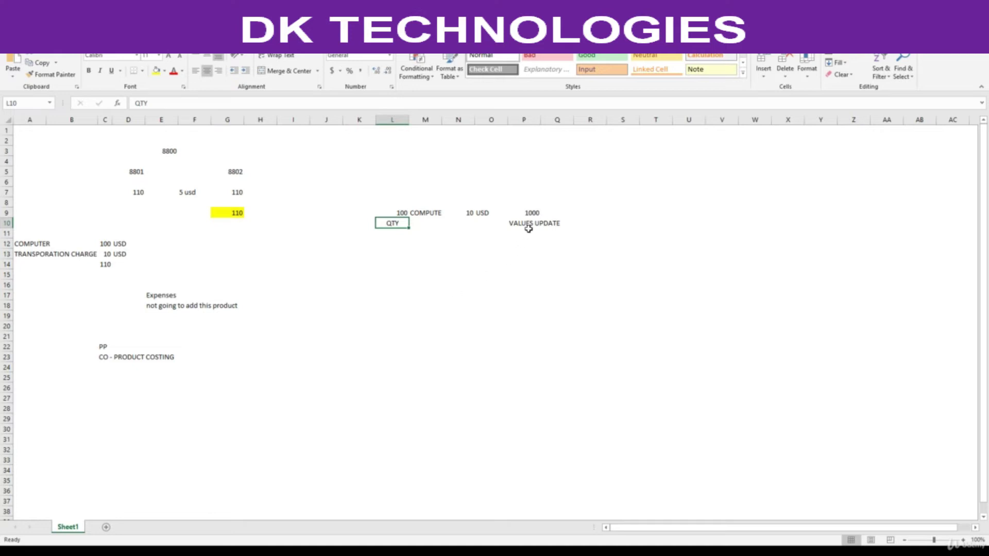
left_click(531, 213)
left_click(403, 211)
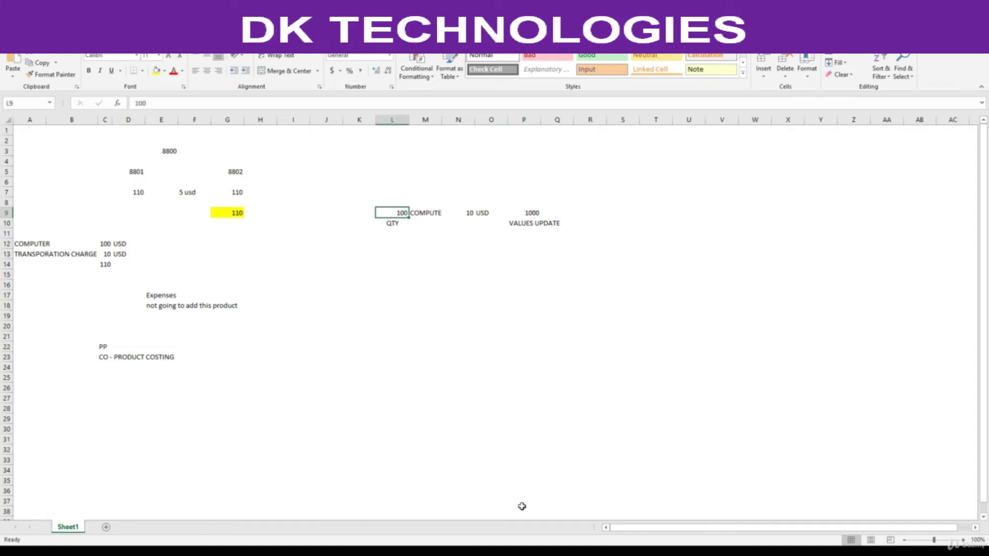
- Switch to SAP and run the MB52 warehouse stock report for plant 6310
left_click(547, 515)
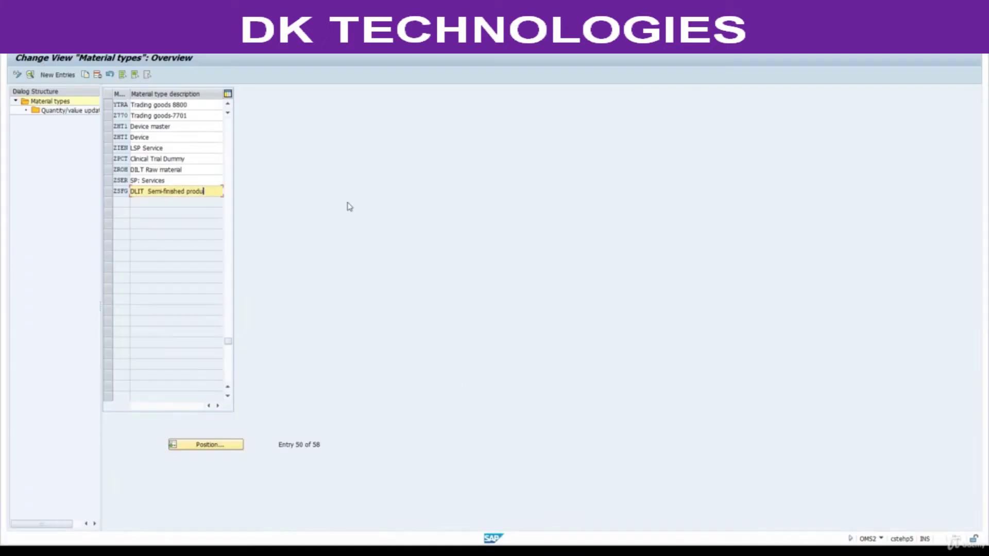
left_click(271, 45)
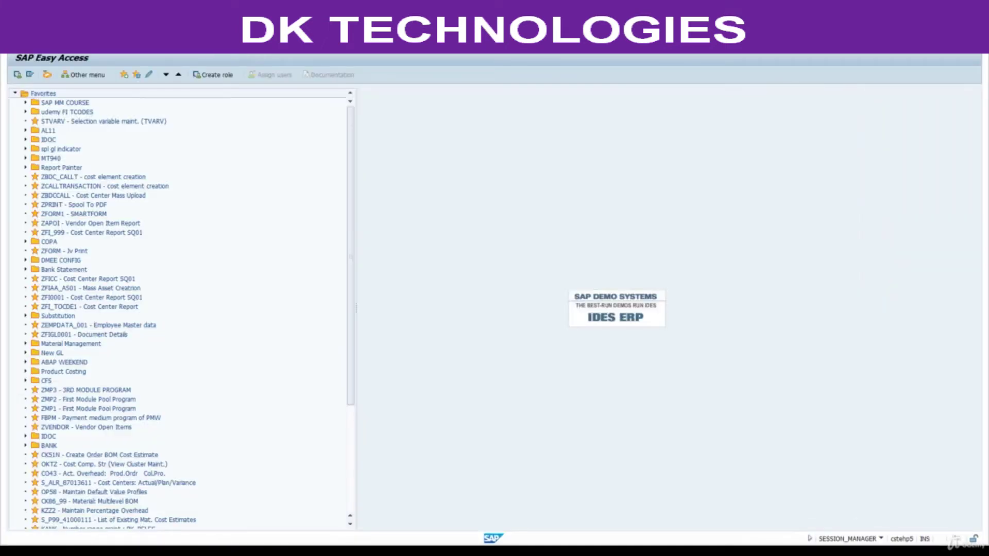
key("Return")
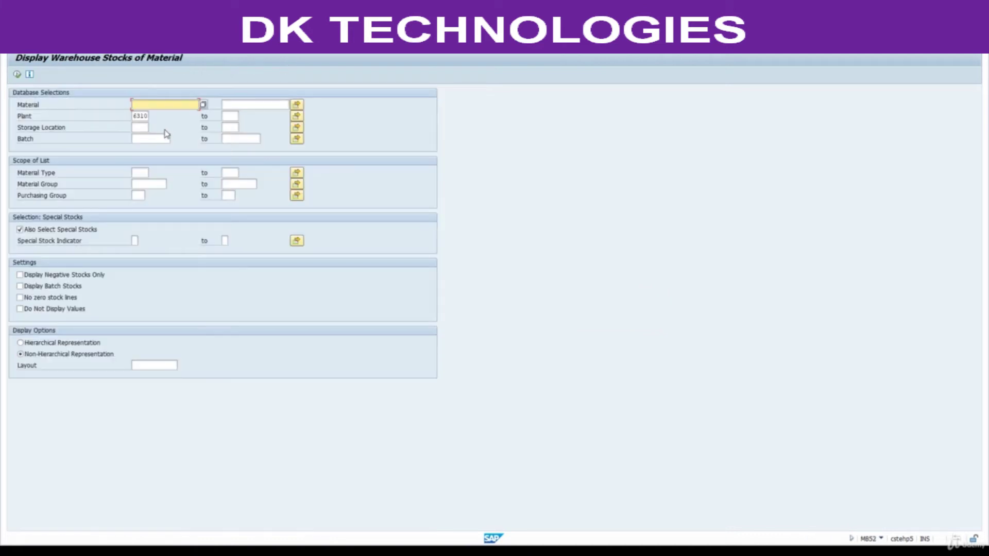
left_click(18, 75)
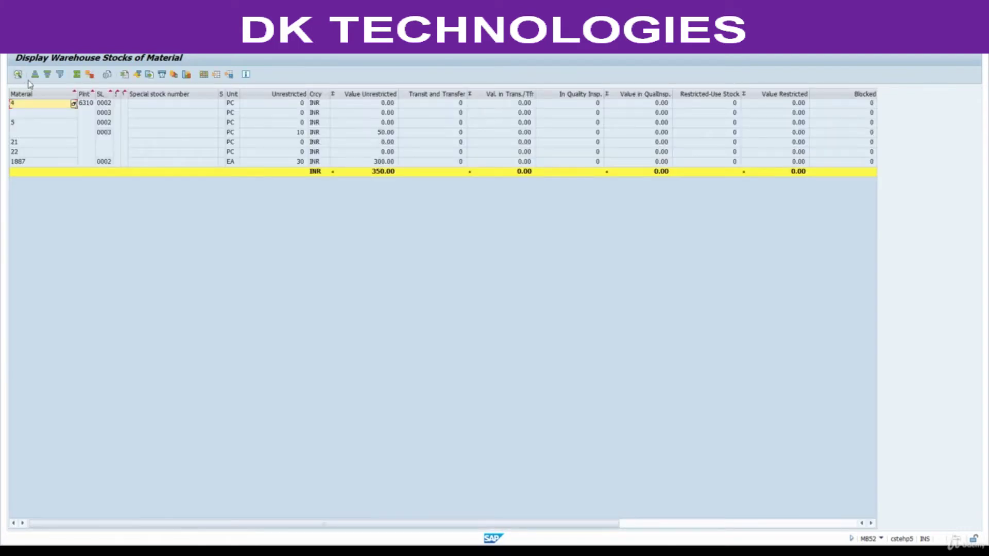
- Compare the unrestricted stock quantities with their values for material 5 in storage location 0003 and material 1887
left_click(291, 133)
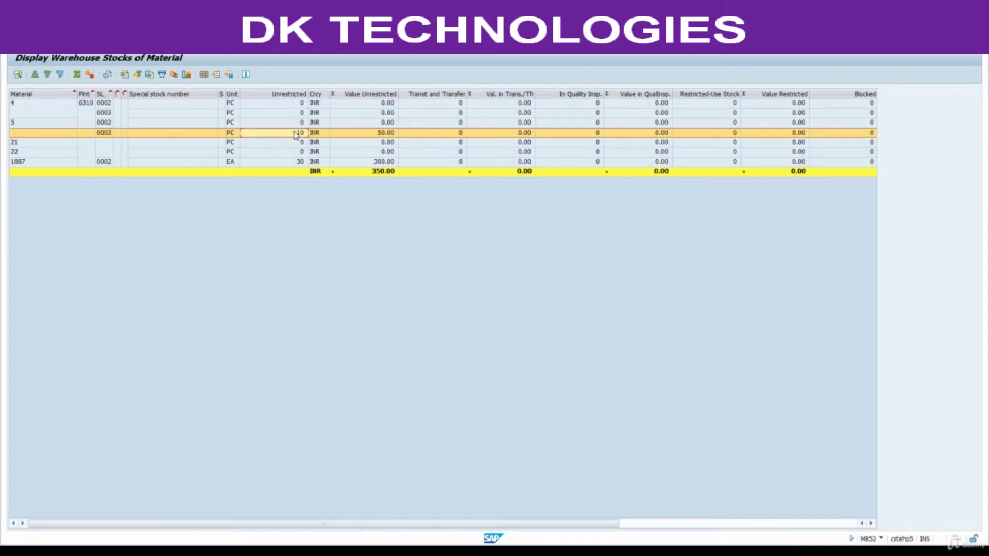
left_click(304, 163)
left_click(377, 164)
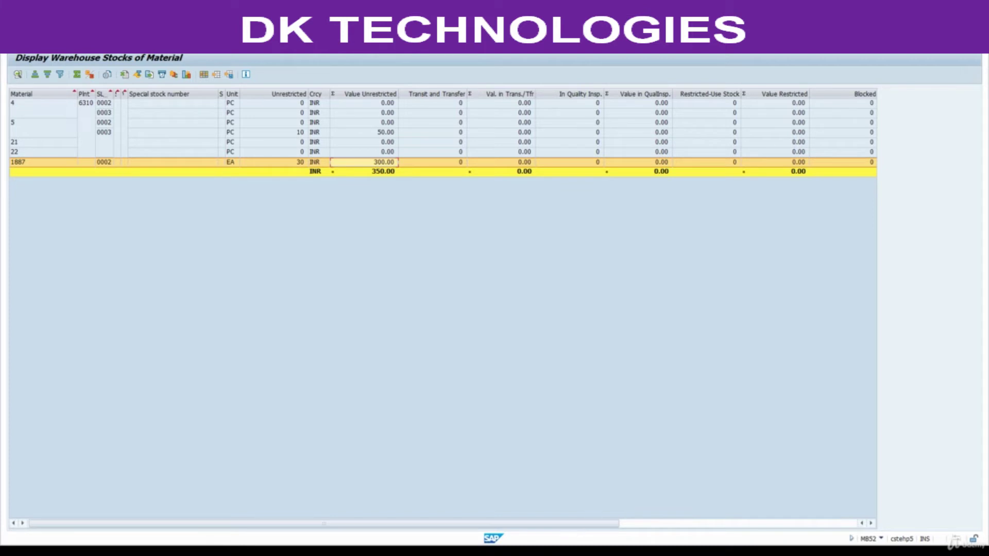
- Return to the material types overview, find YROH and open its quantity/value updating settings
left_click(497, 510)
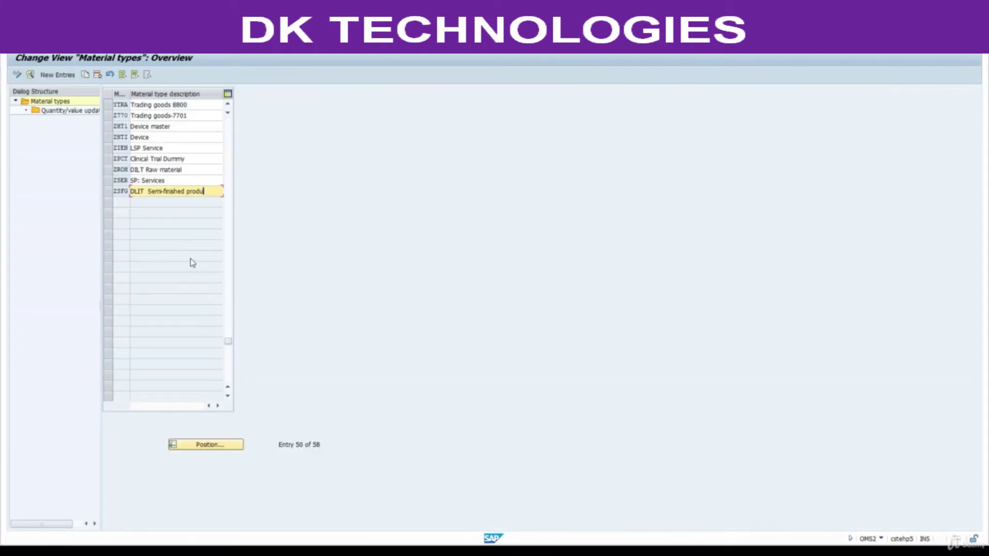
left_click(210, 448)
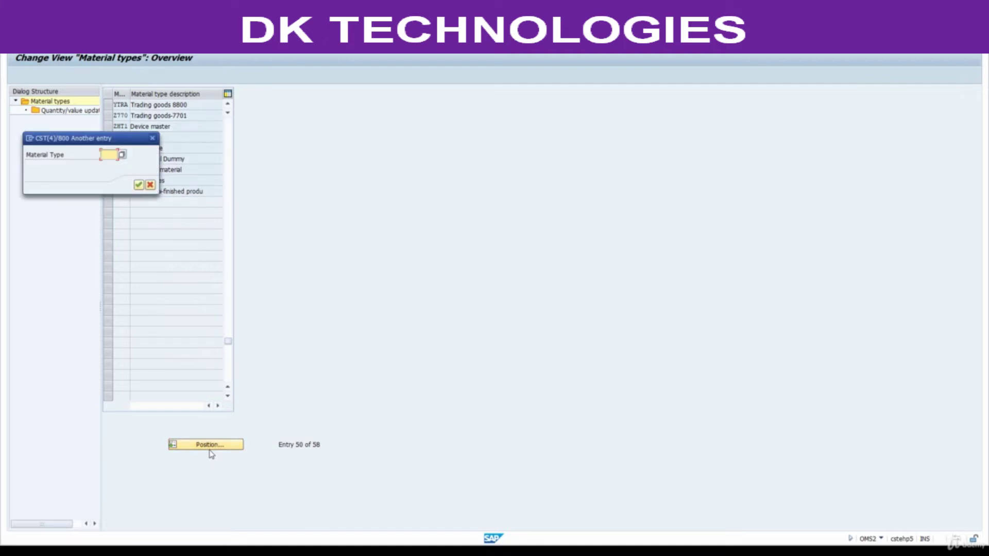
type("YROH")
key("Return")
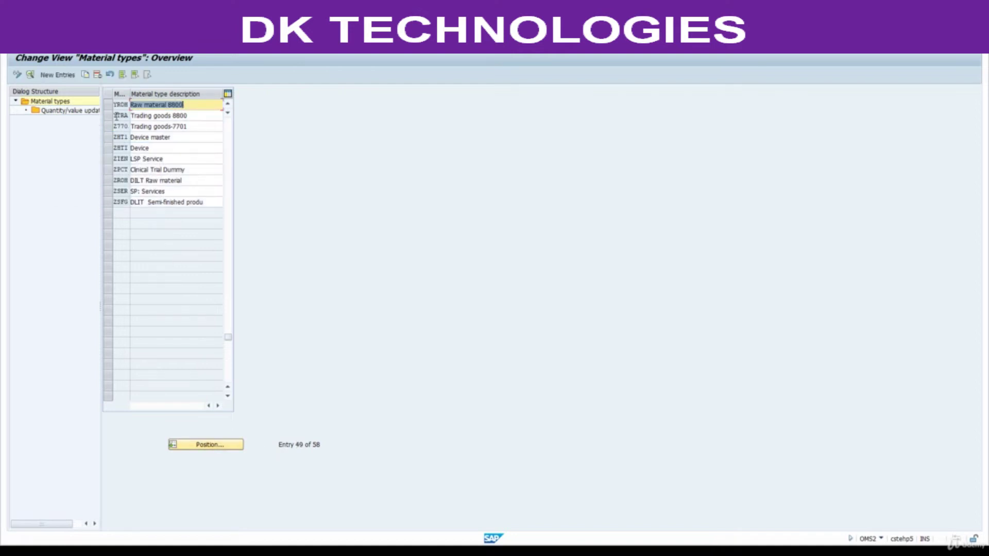
left_click(108, 107)
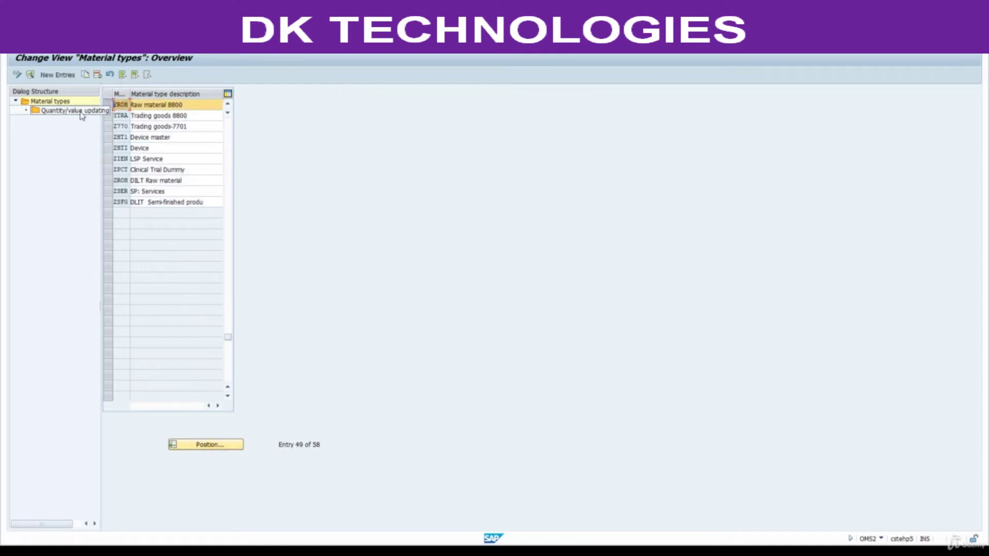
double_click(80, 111)
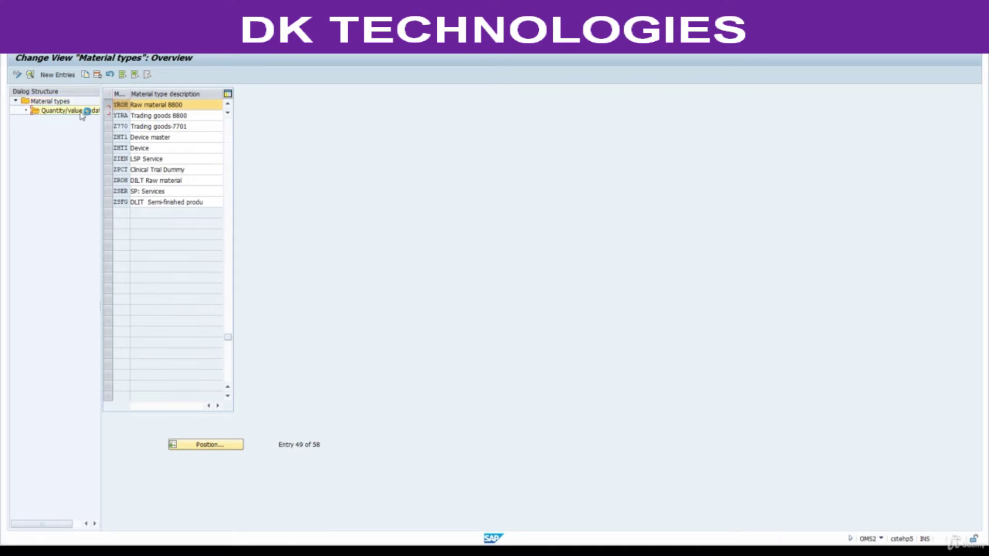
- Enable quantity and value updating of YROH for valuation areas 8801 and 8802, and save
left_click(219, 447)
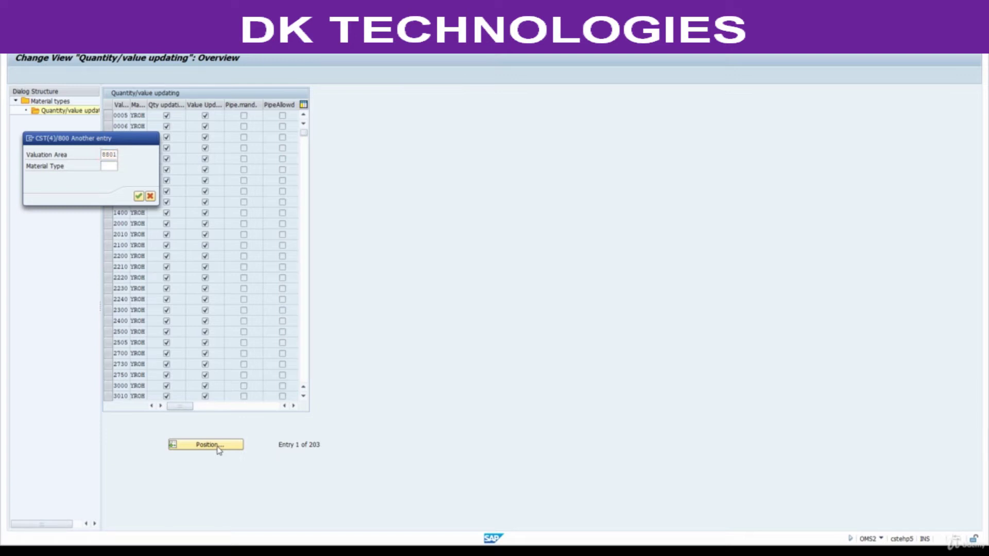
key("Return")
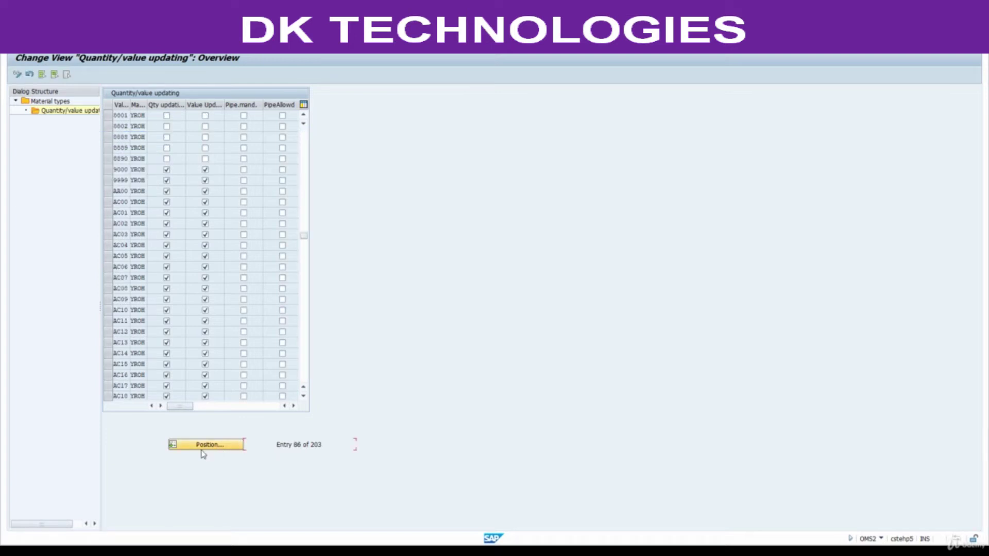
left_click(107, 115)
left_click(112, 128, "shift")
left_click(167, 117)
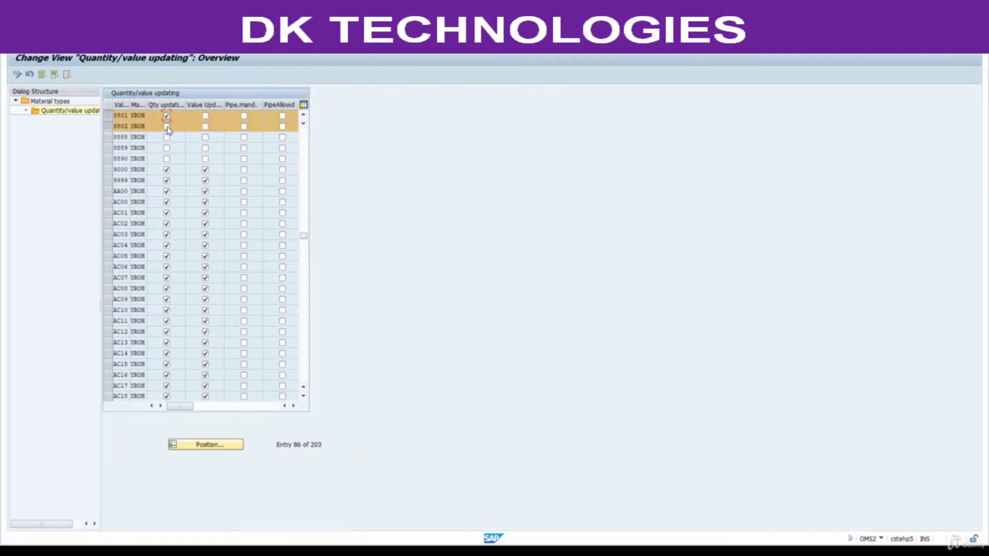
left_click(205, 115)
left_click(205, 126)
key("ctrl+s")
left_click(108, 126)
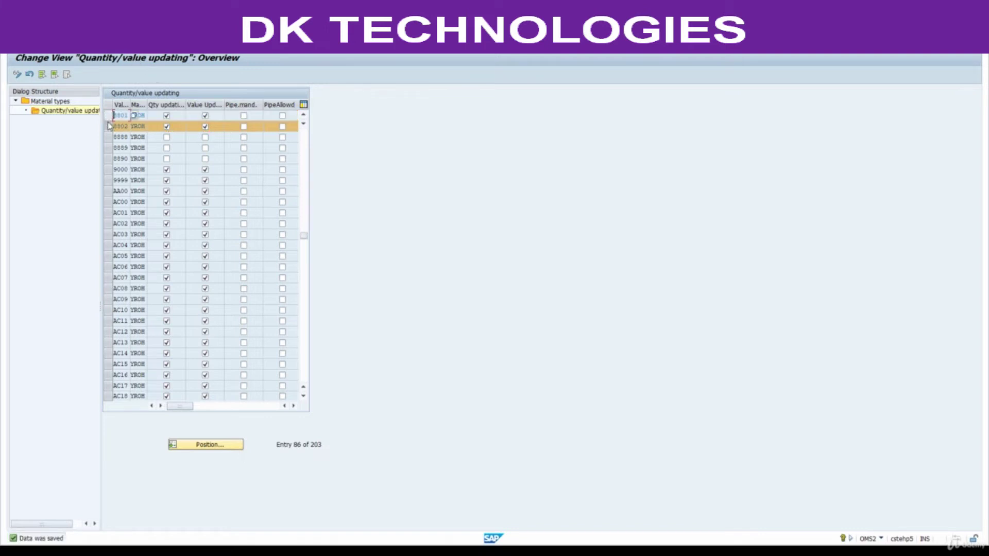
left_click(108, 127)
- Go back to the material types list, find YTRA and open its quantity/value updating settings
left_click(208, 444)
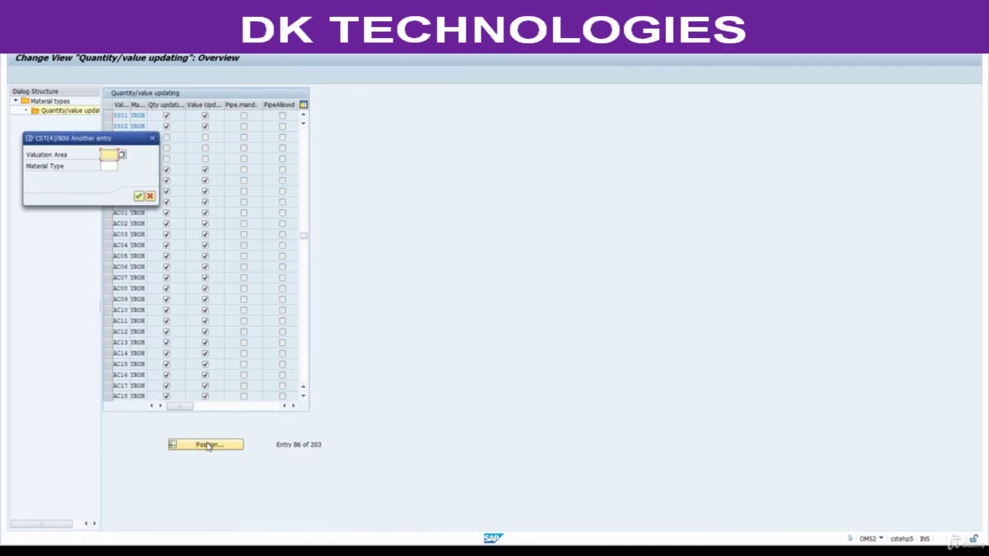
key("Escape")
key("F3")
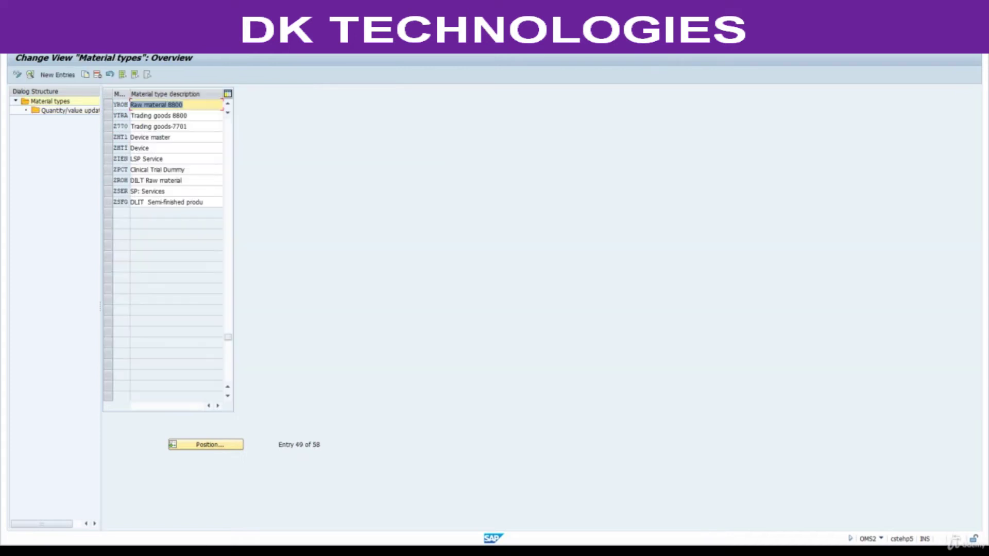
left_click(205, 446)
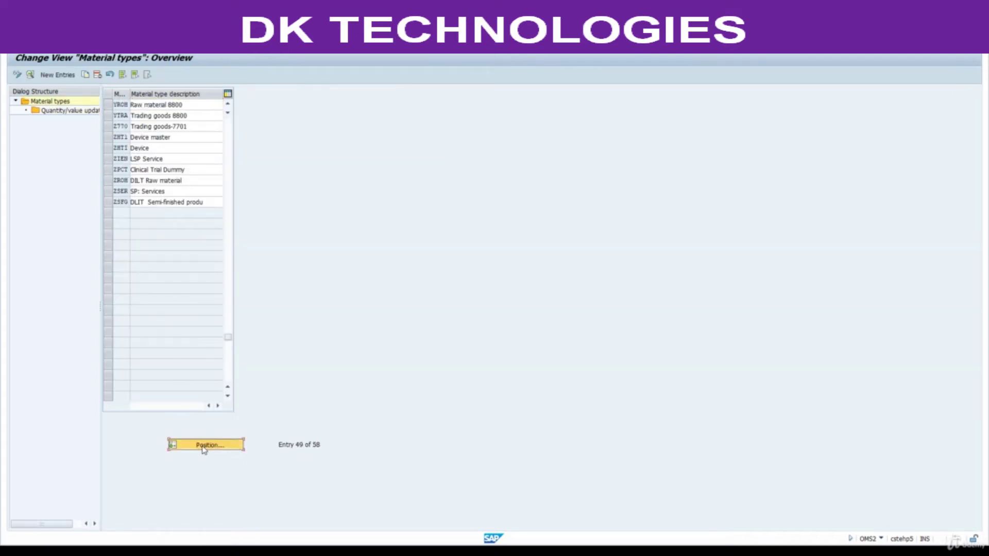
type("YTRA")
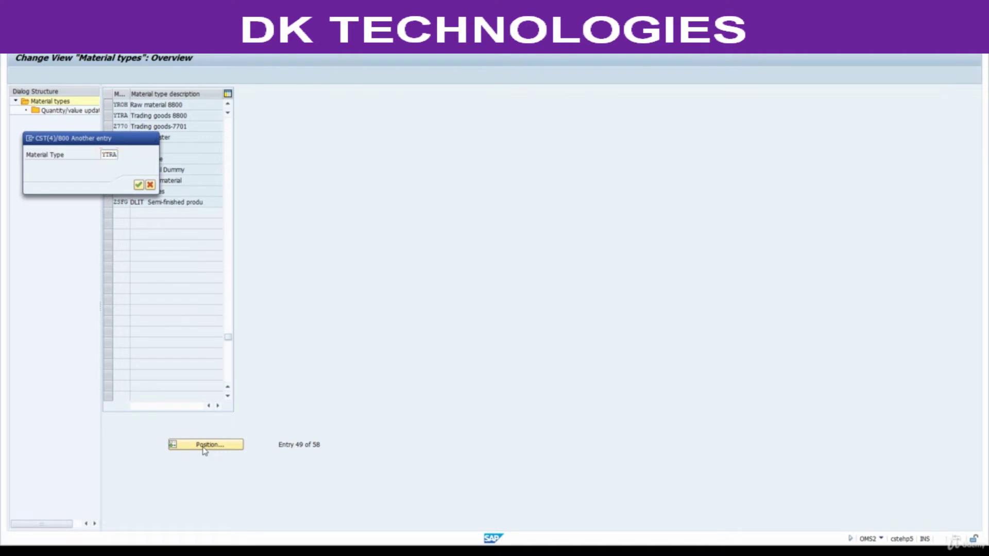
key("Return")
left_click(108, 105)
double_click(77, 111)
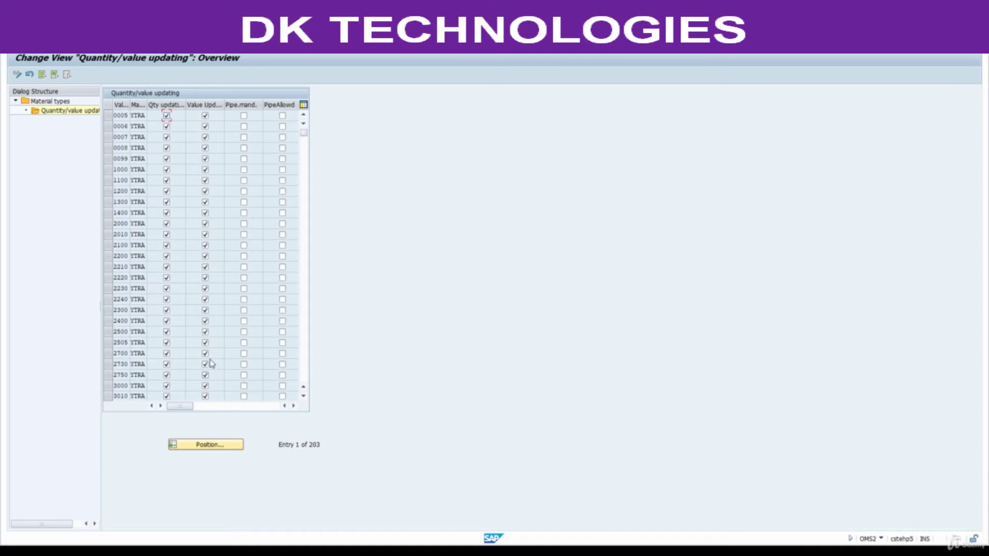
- Enable quantity and value updating of YTRA for valuation areas 8801 and 8802, and save
left_click(197, 451)
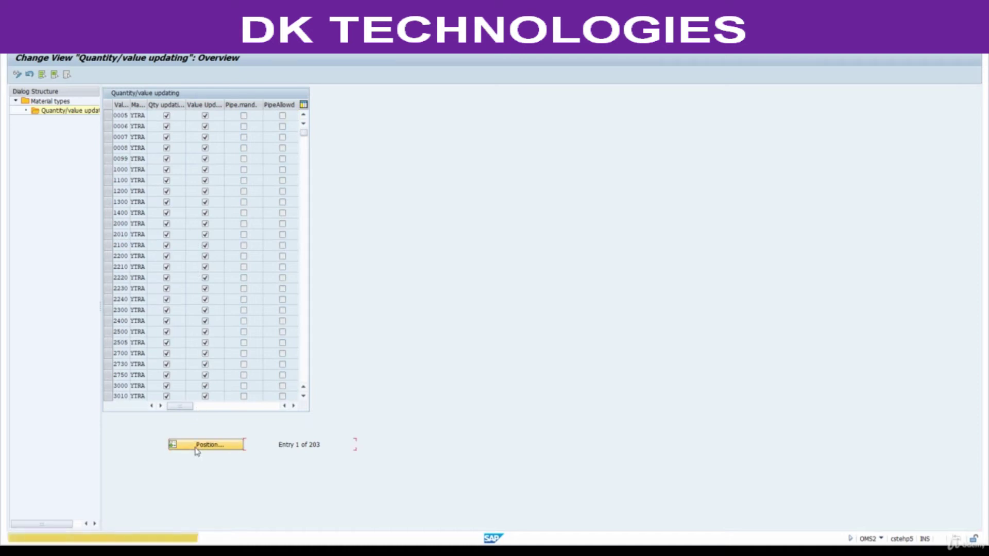
type("8801")
key("Return")
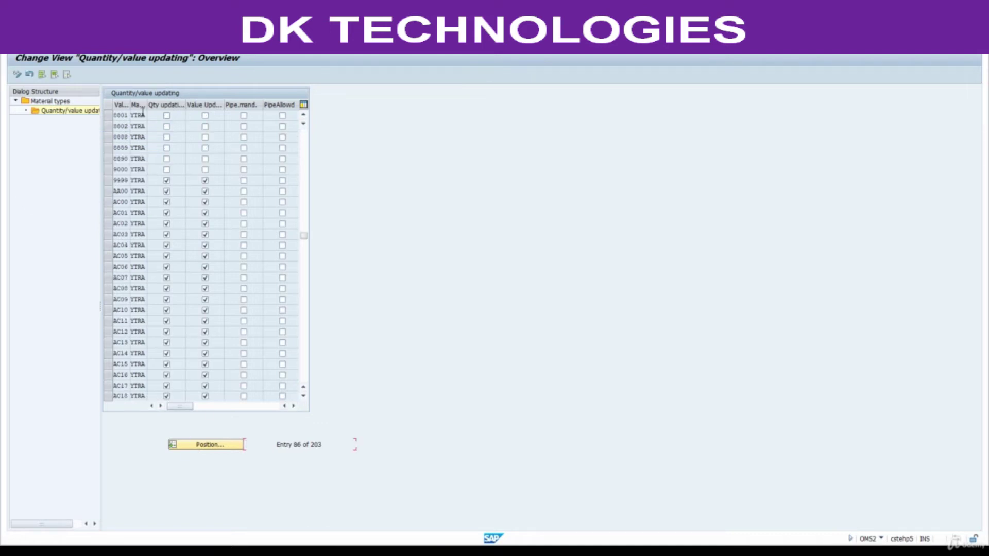
left_click(166, 116)
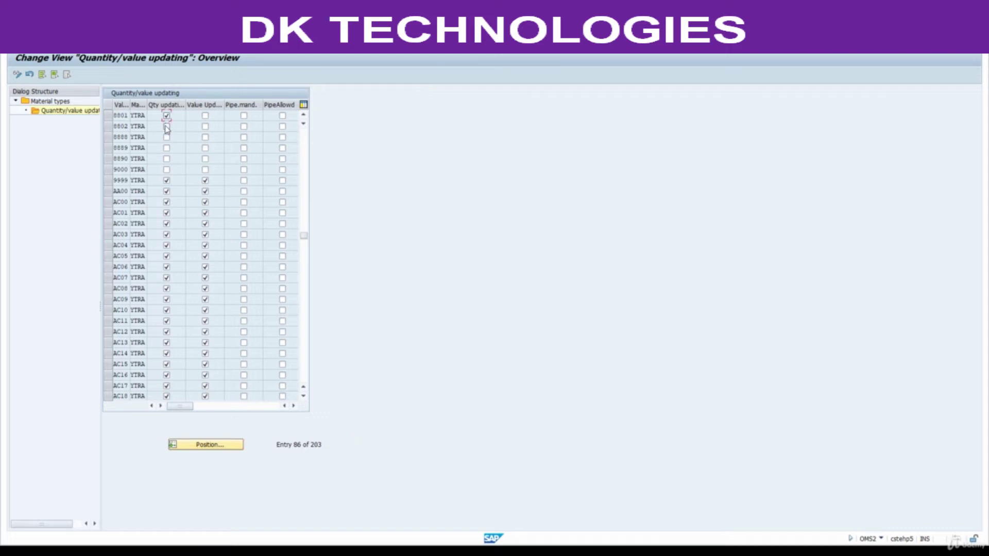
left_click(205, 115)
left_click(205, 126)
key("ctrl+s")
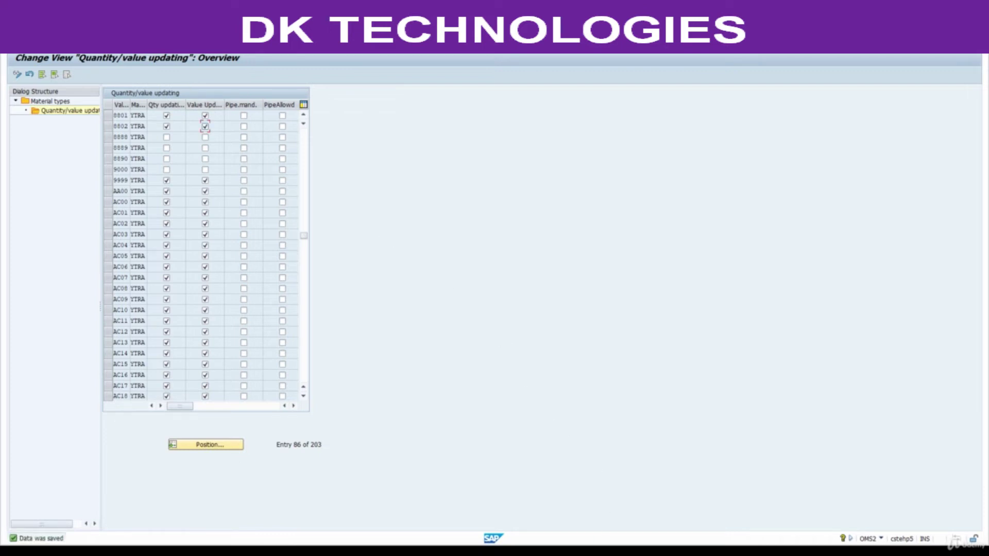
- Switch to the PDF guide and review the MMNR number range section for raw material and trading goods
mouse_move(592, 551)
left_click(595, 515)
scroll(449, 391, "down", 10)
scroll(425, 364, "down", 4)
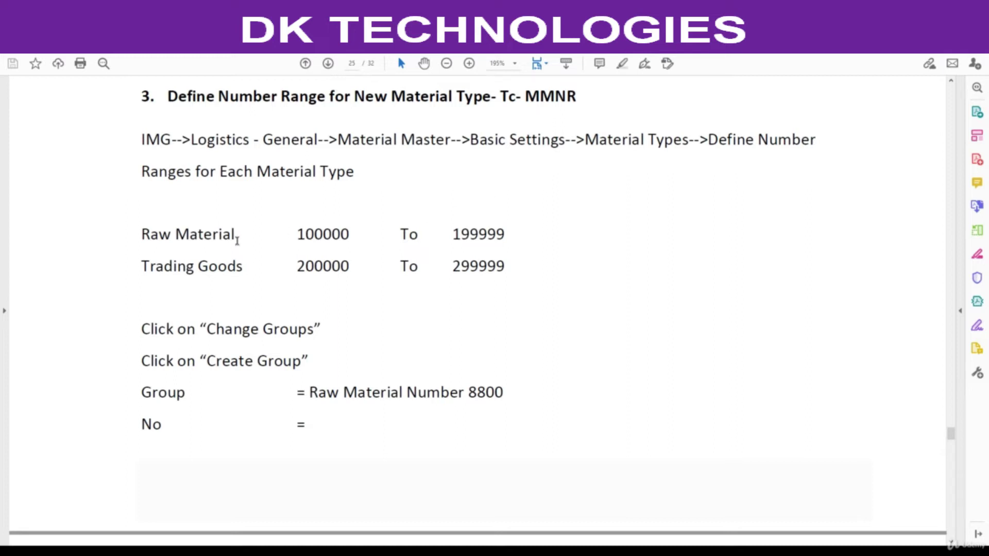
left_click_drag(146, 237, 238, 236)
left_click_drag(140, 267, 239, 276)
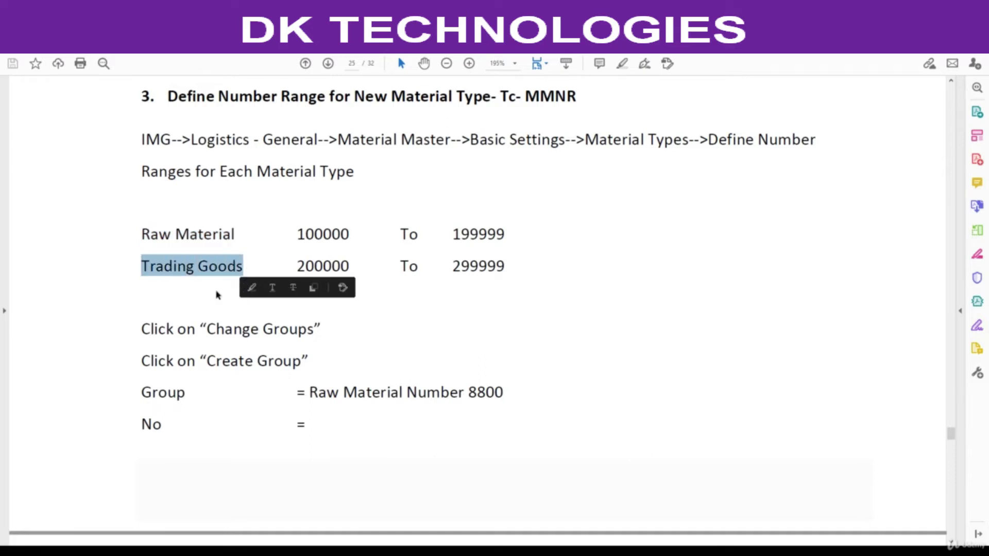
- Check the starting numbers for raw material and trading goods and the transaction code MMNR in the guide
left_click(145, 236)
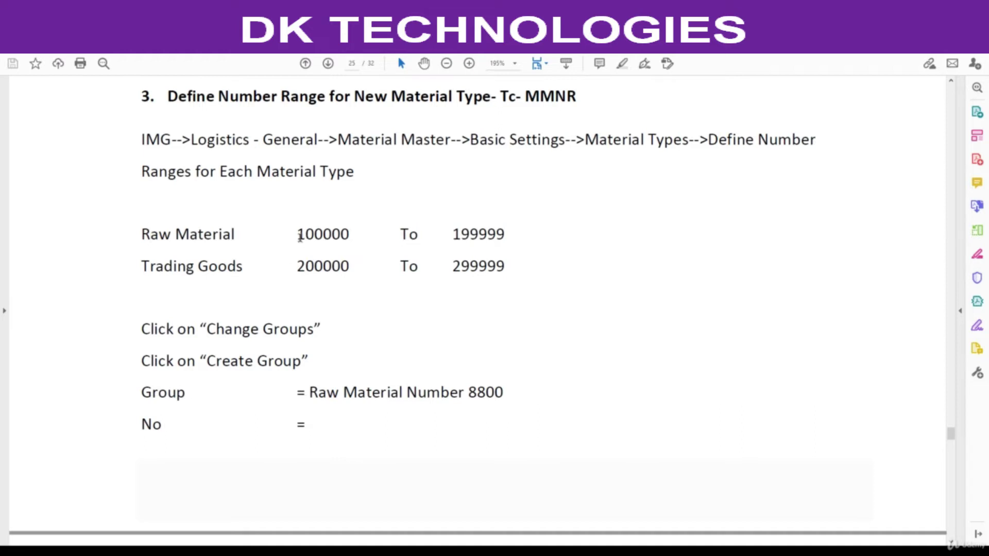
mouse_move(298, 236)
left_mouse_down()
mouse_move(350, 236)
mouse_move(306, 237)
left_mouse_up()
left_click_drag(298, 267, 306, 266)
left_click_drag(525, 96, 578, 98)
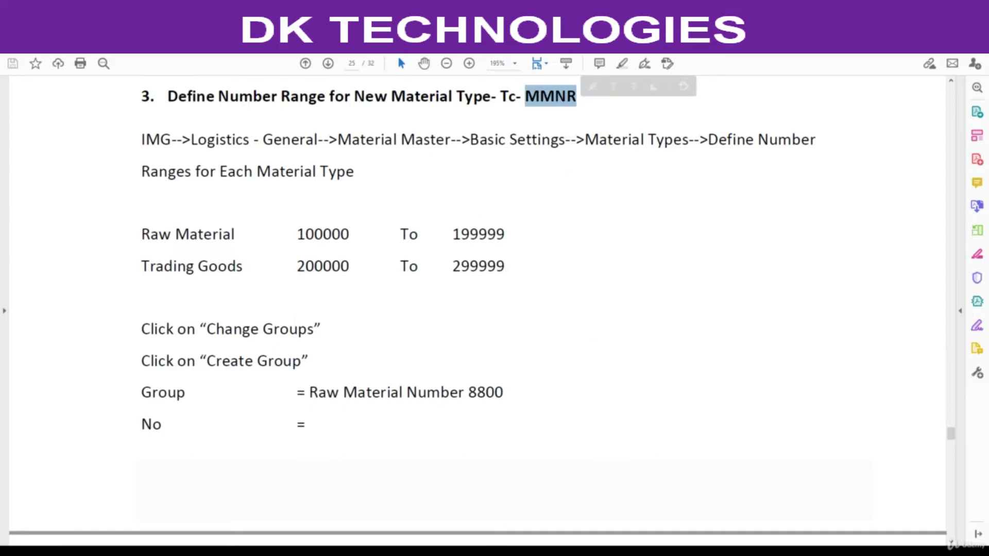
- Switch to SAP, run transaction MMNR and open the material master number range groups for changing
mouse_move(519, 552)
left_click(600, 525)
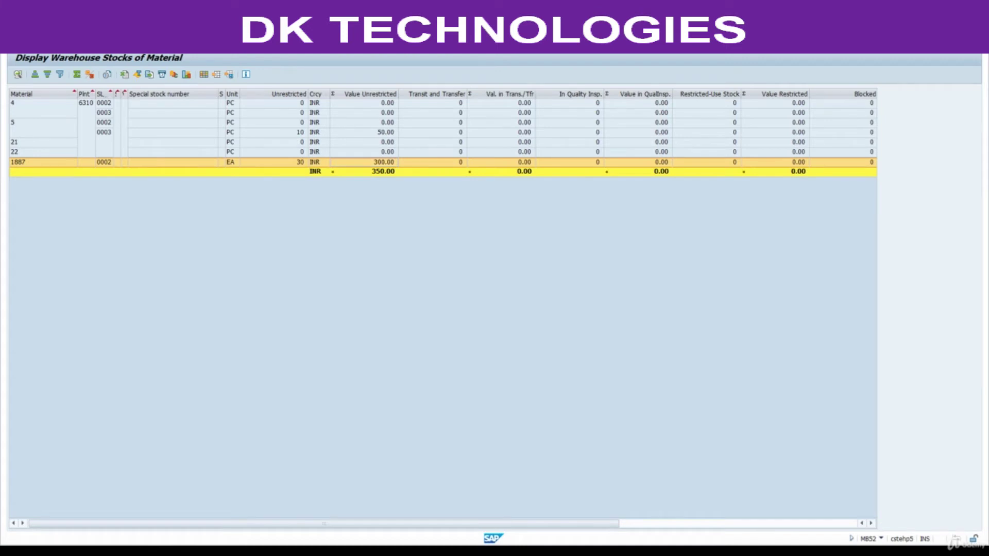
key("Return")
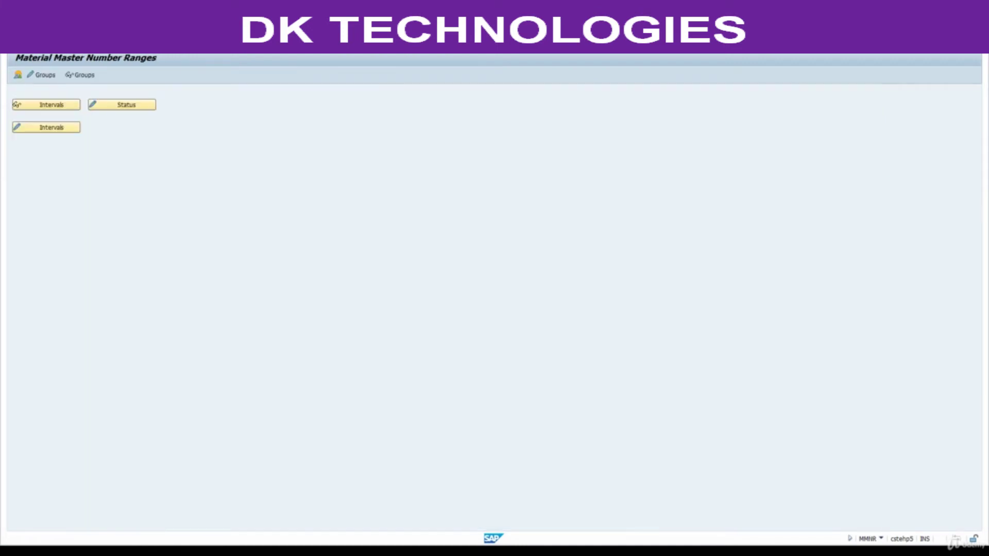
left_click(45, 75)
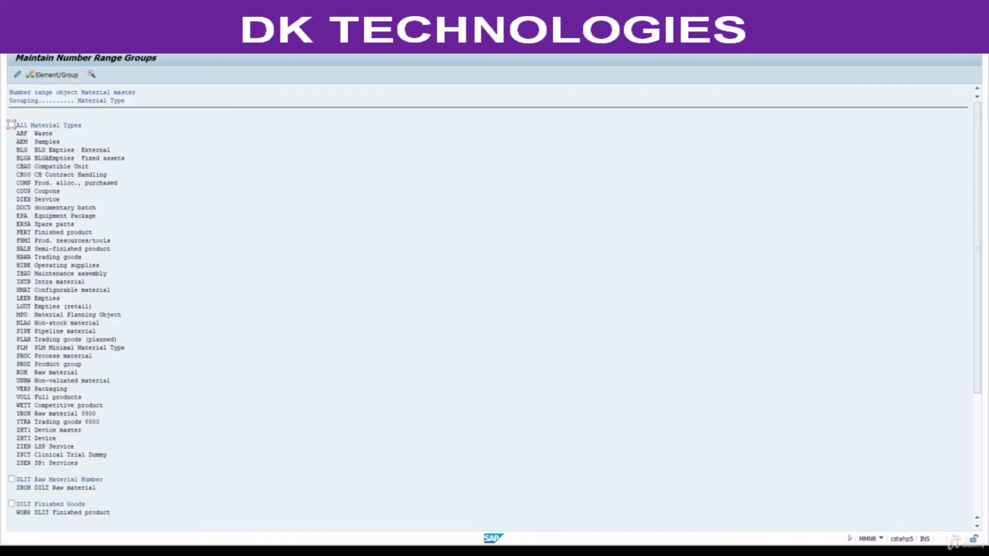
- Start a new number range group with the text Raw Material Number for YROH MATERIAL TYPE
left_click(144, 27)
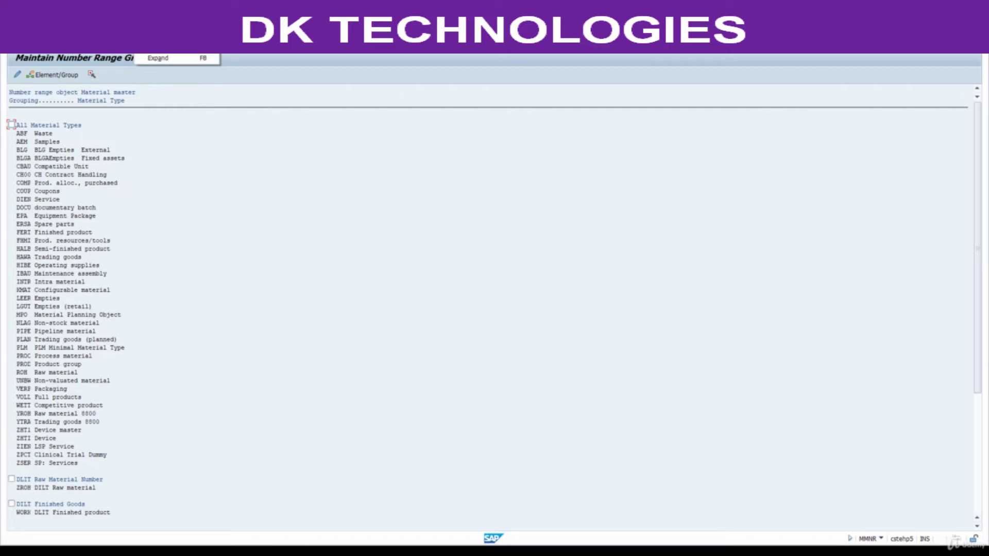
mouse_move(175, 27)
mouse_move(144, 27)
left_click(157, 38)
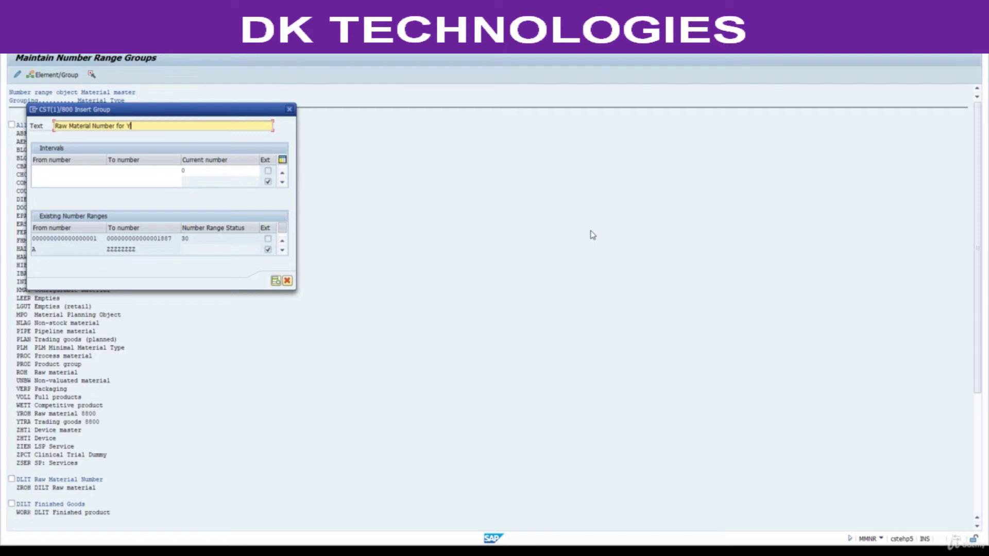
type("MATERIAL TYPE")
- Try the interval 100001 to 199999 for the new raw material group
left_click(73, 170)
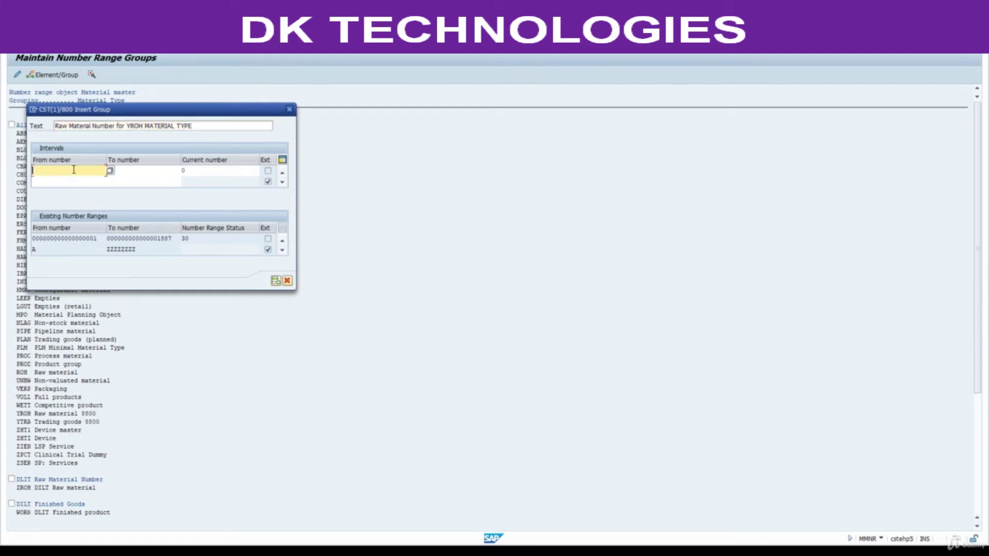
type("100001")
key("Tab")
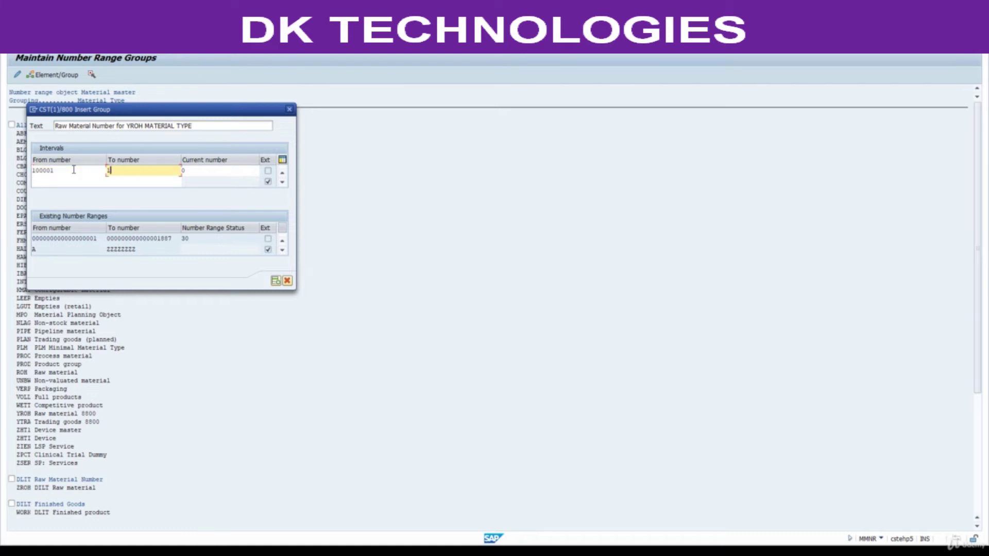
type("199999")
key("Return")
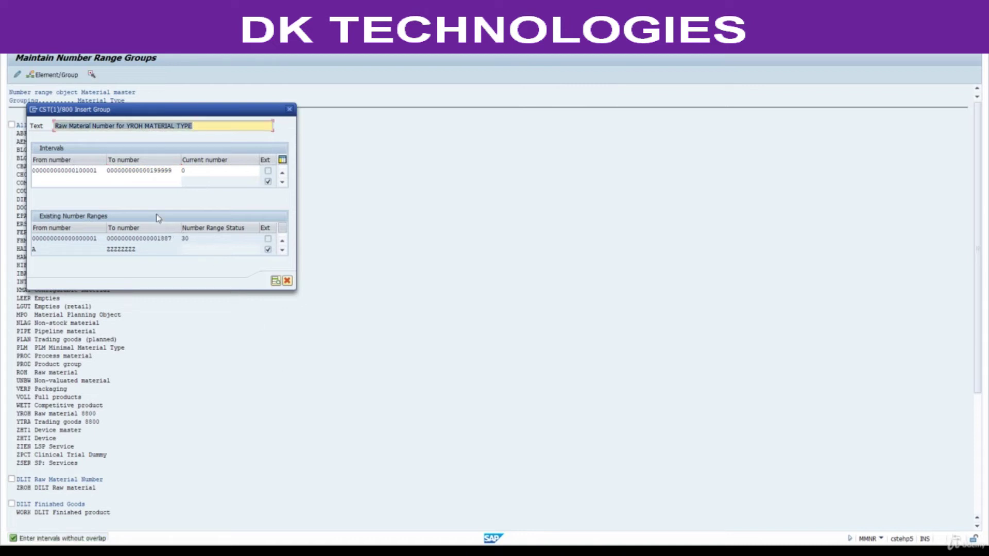
left_click_drag(99, 171, 28, 174)
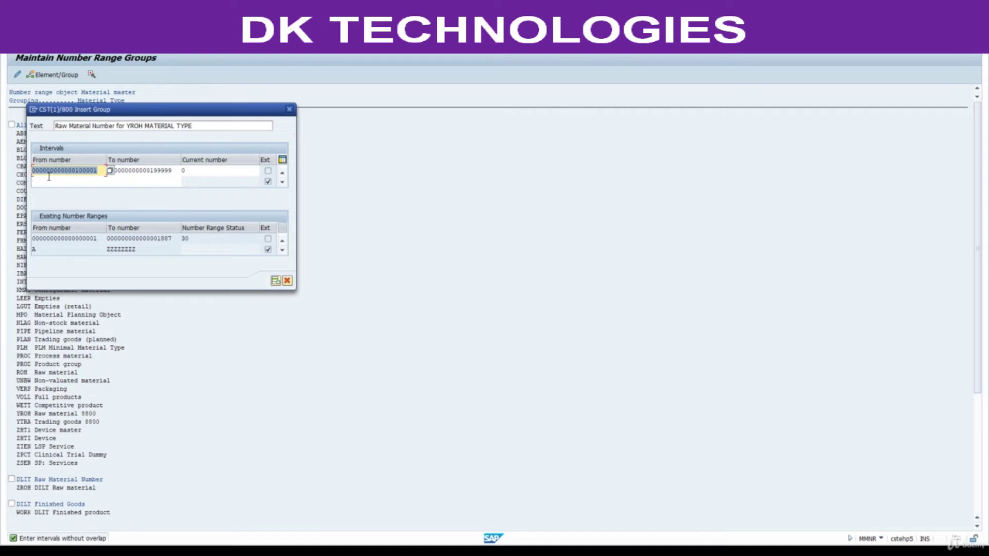
left_click(76, 172)
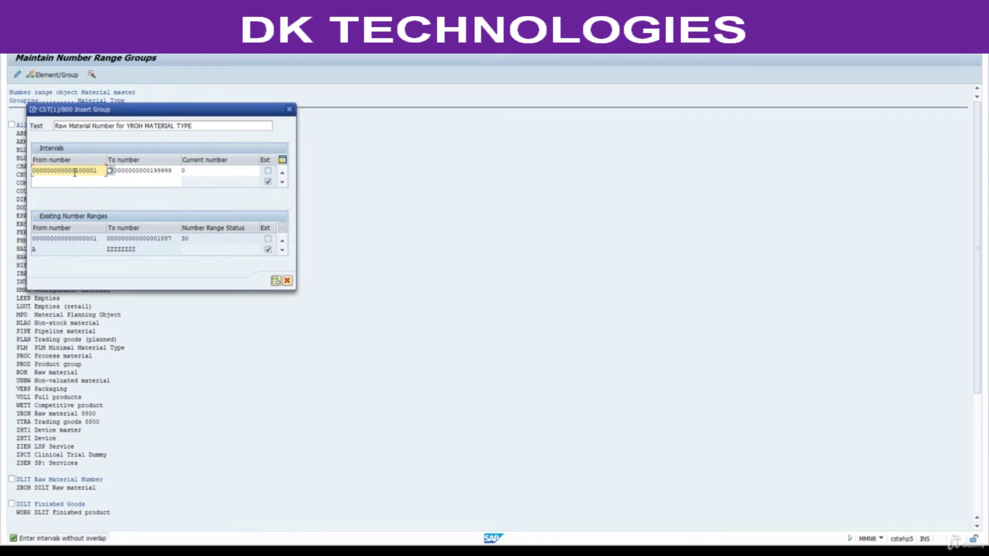
left_click_drag(76, 171, 29, 173)
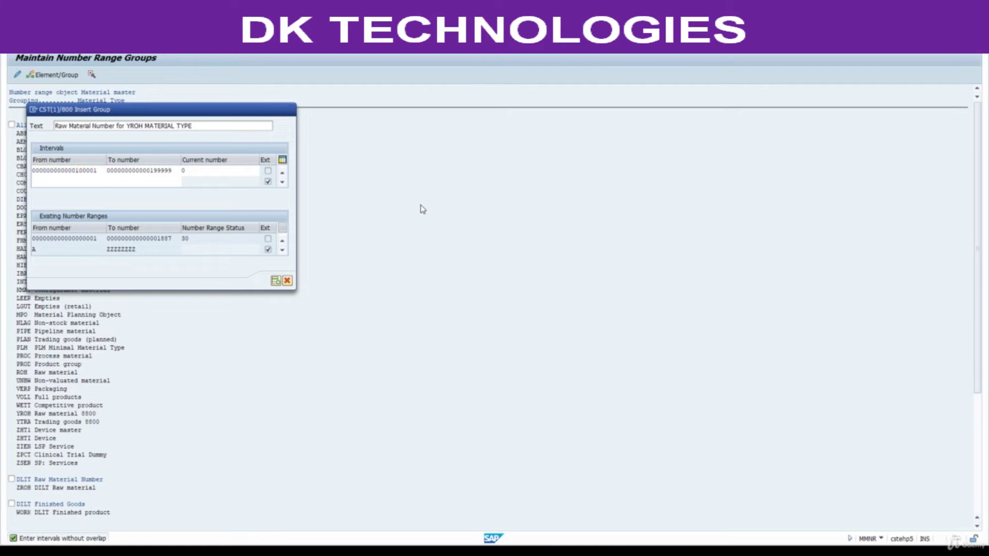
key("shift+Tab")
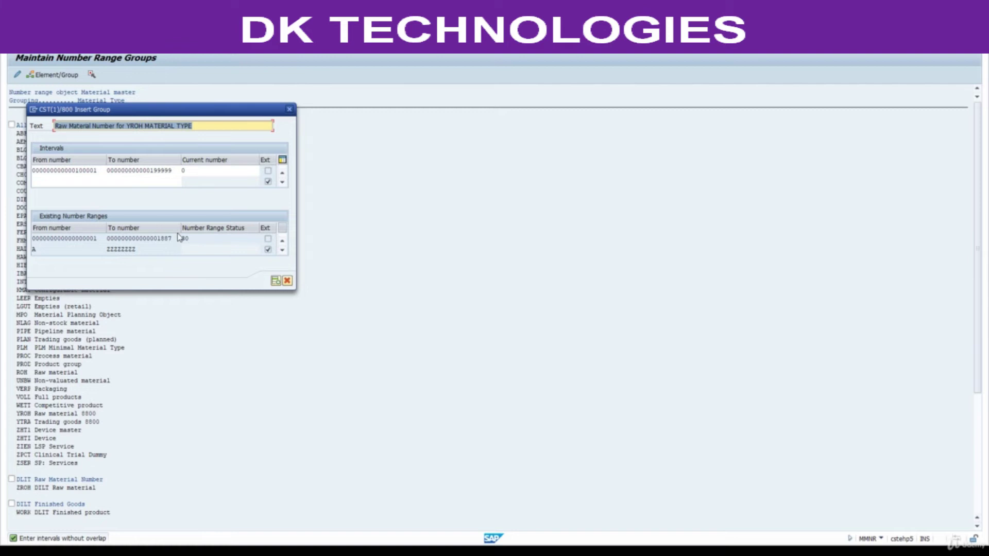
- Set the raw material group's interval from 1000000 to 1999999, save it and acknowledge the transport notice
left_click(93, 171)
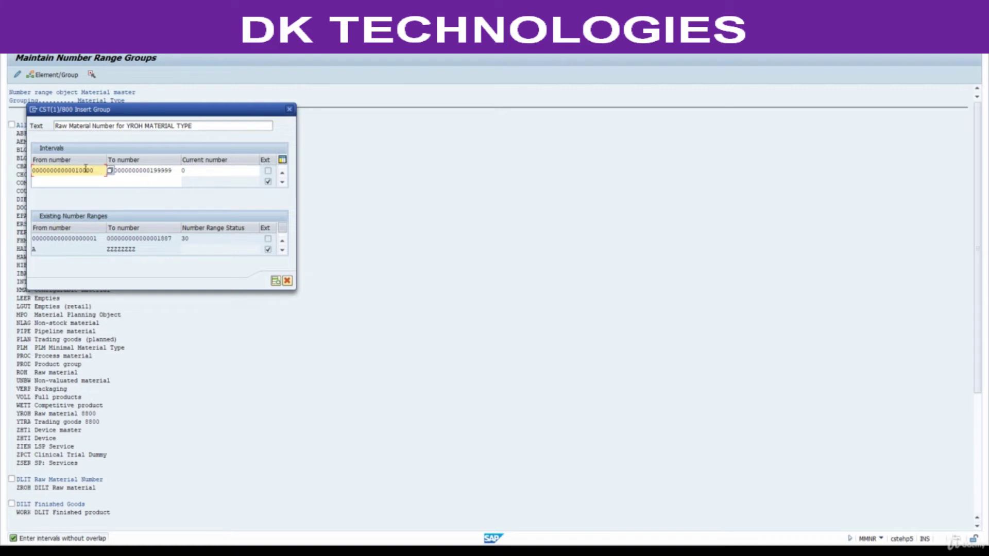
left_click_drag(101, 170, 21, 173)
key("BackSpace")
type("100")
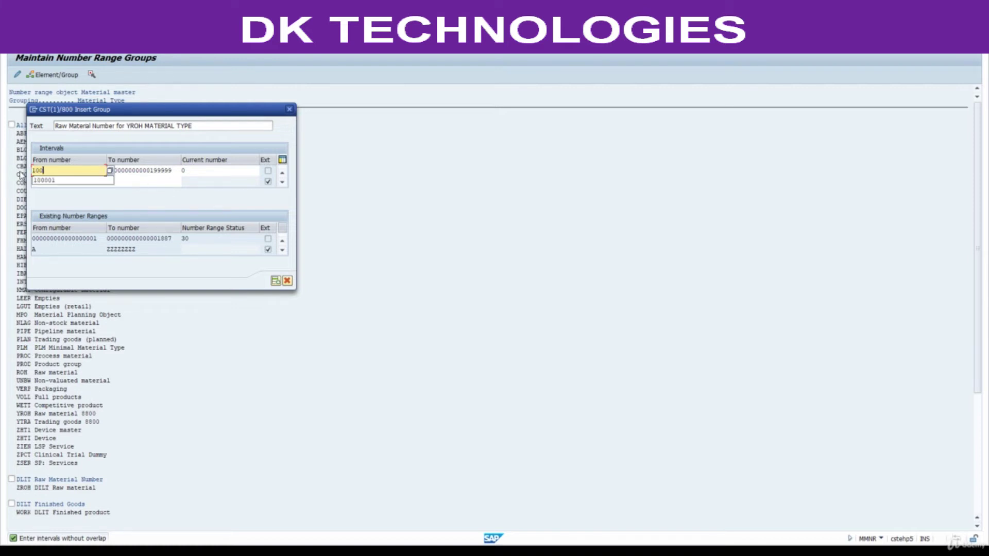
type("0000")
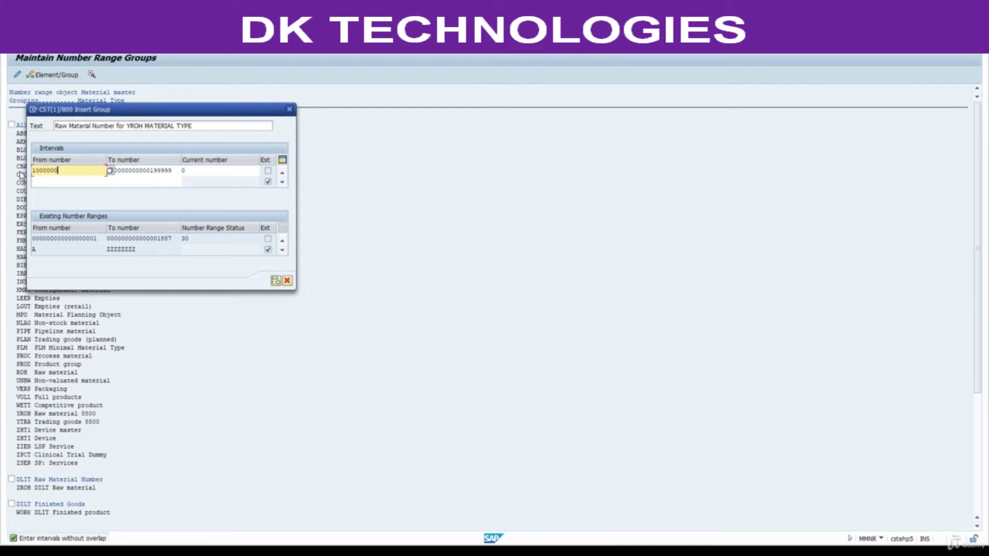
key("Tab")
type("1999999")
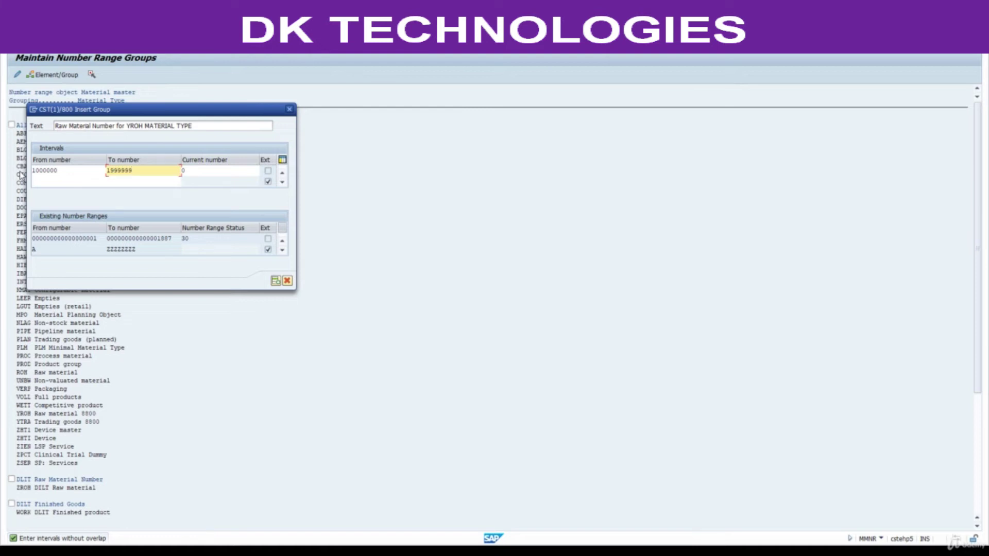
key("Return")
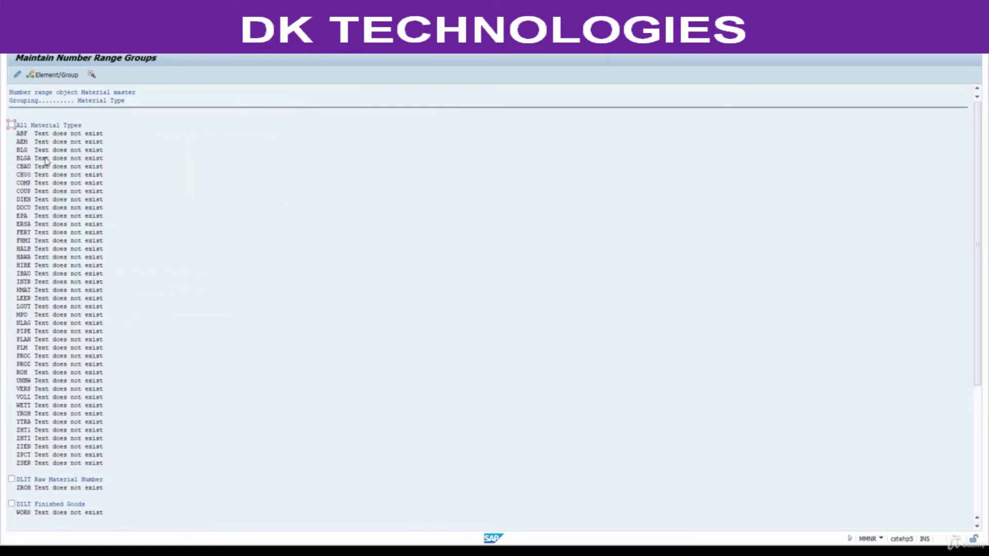
left_click(126, 46)
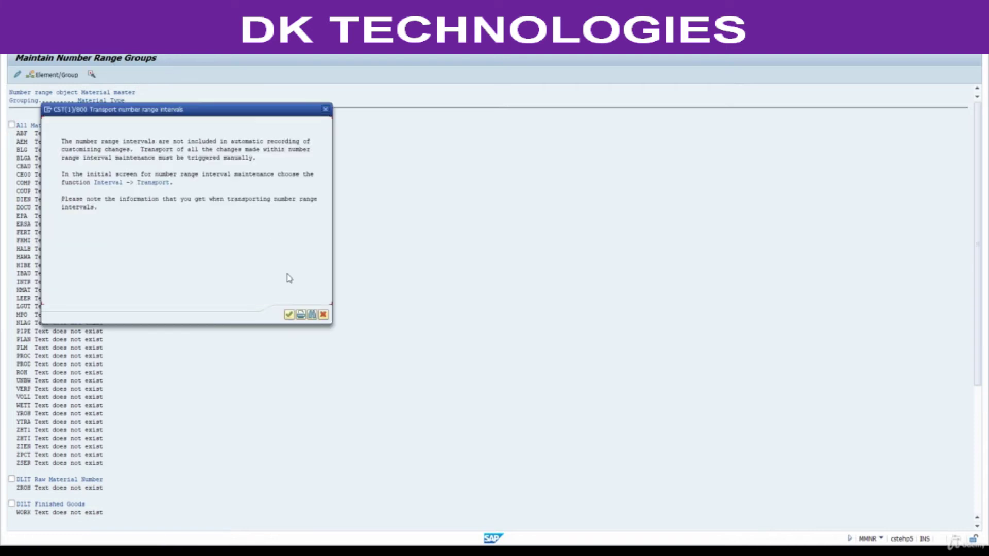
left_click(289, 314)
- Find material type YROH, assign it to the group Raw Material Number for YROH MATERIAL TYPE, and save
key("ctrl+f")
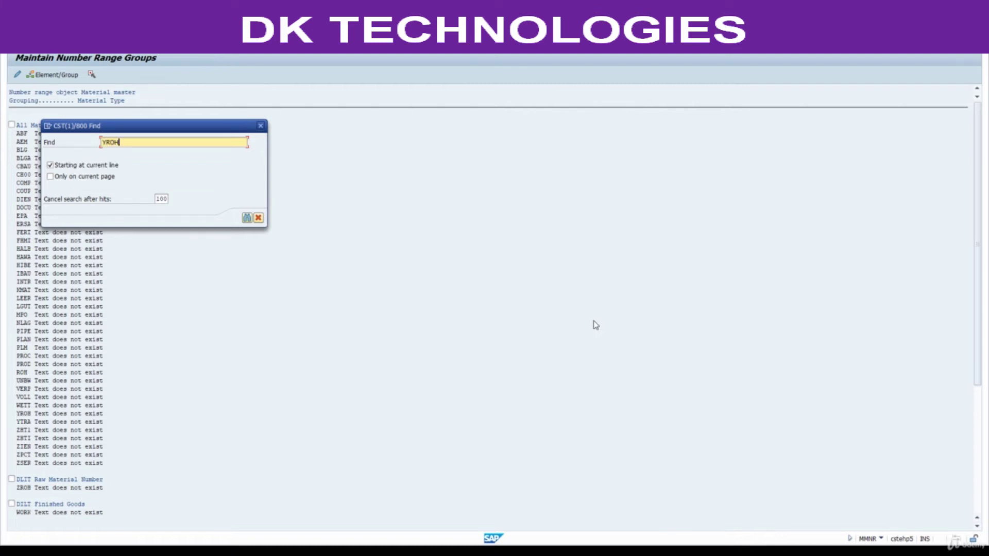
key("Return")
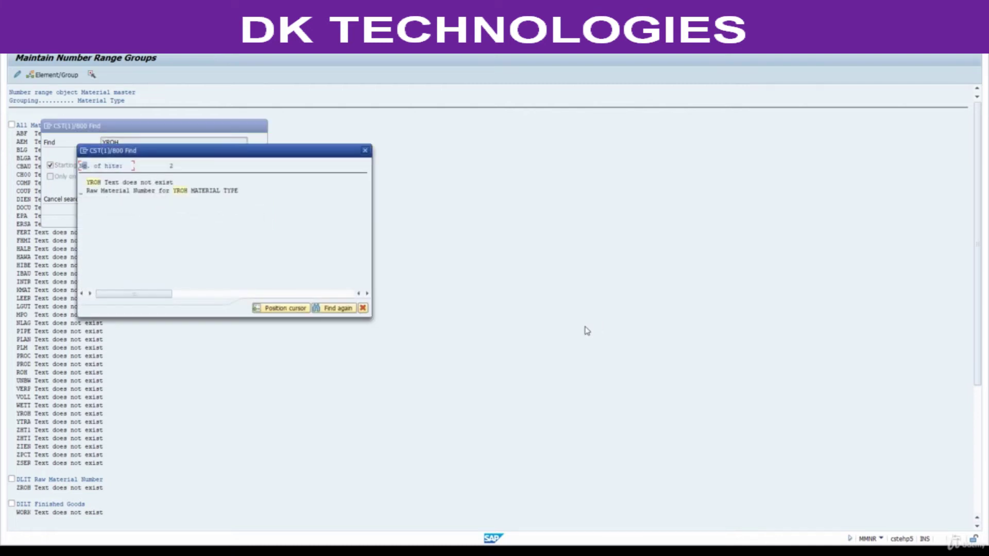
double_click(97, 187)
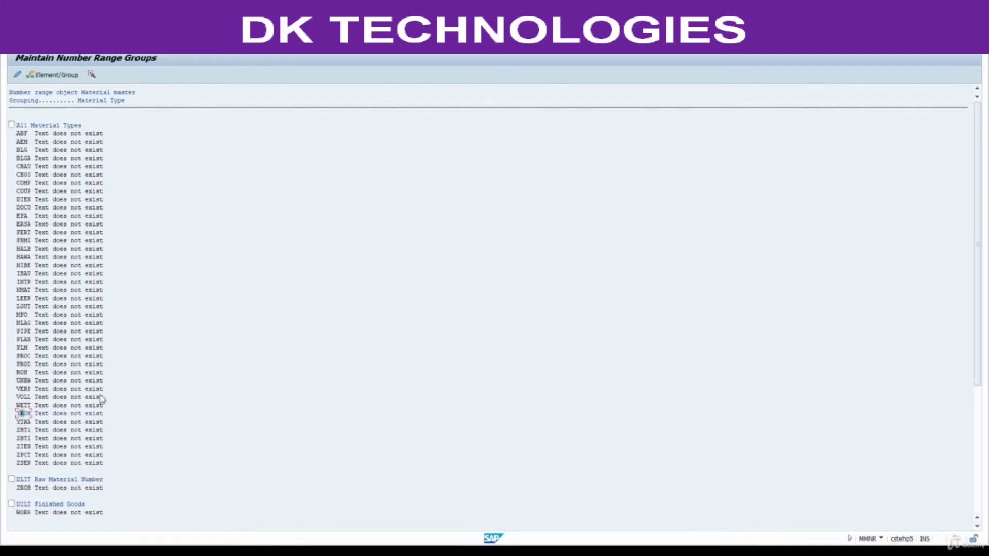
scroll(148, 367, "down", 3)
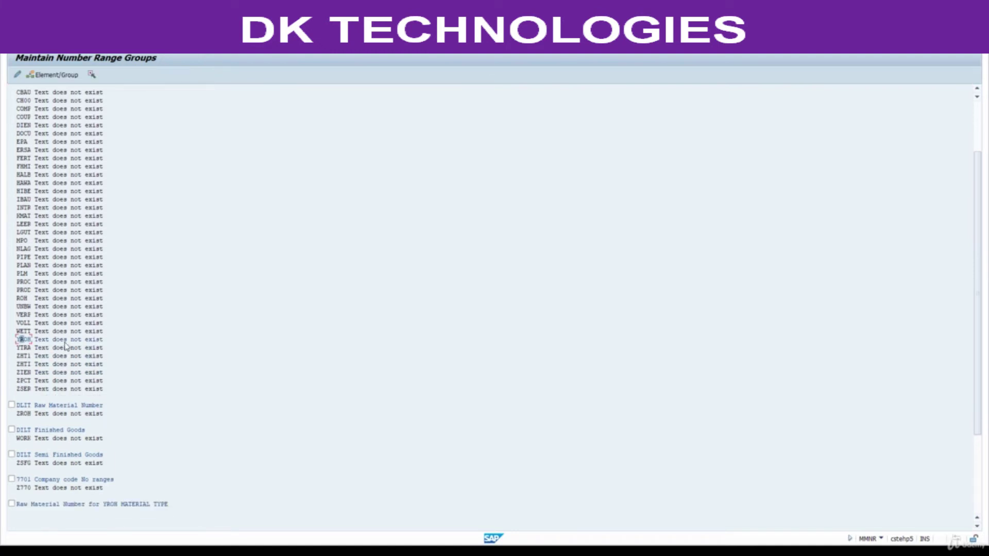
scroll(120, 388, "down", 1)
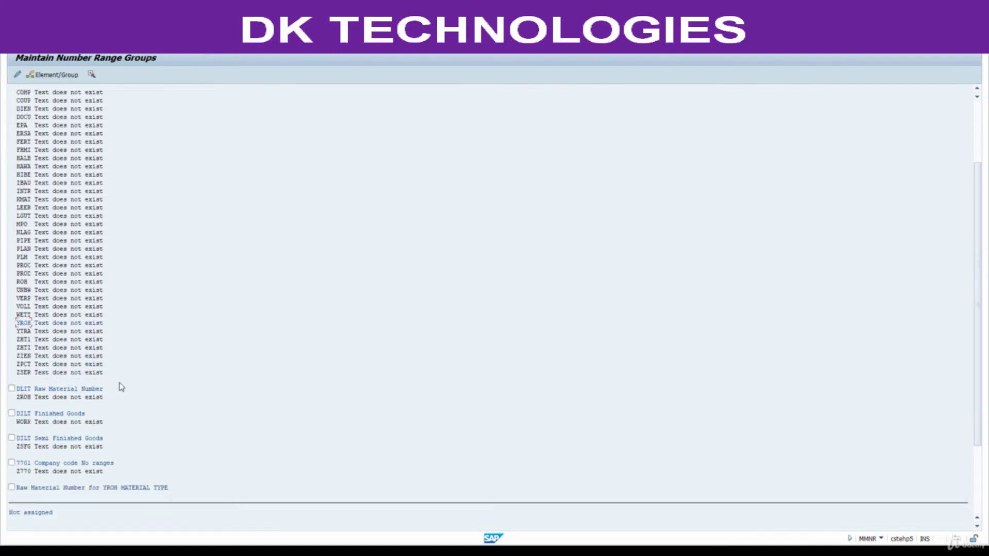
scroll(132, 474, "down", 1)
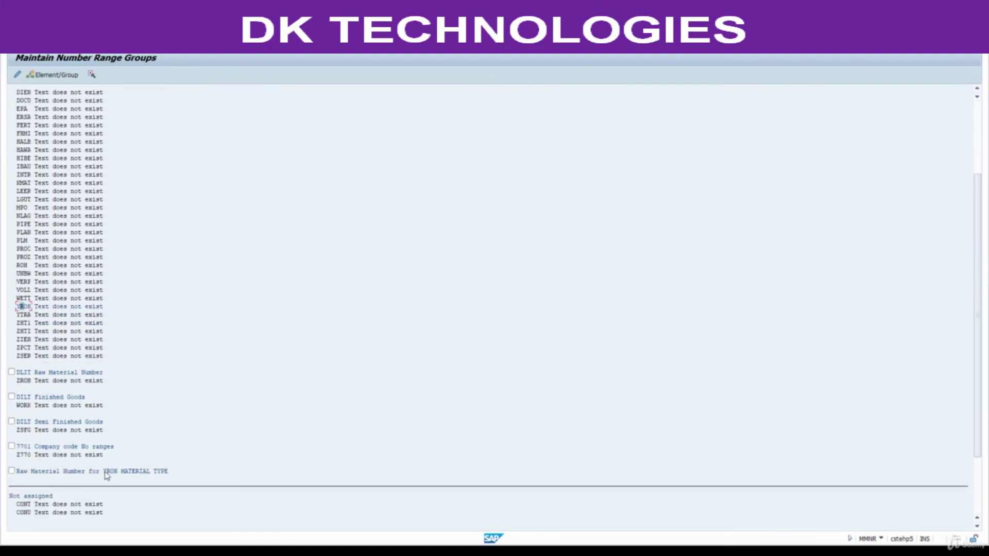
left_click(12, 472)
left_click(52, 76)
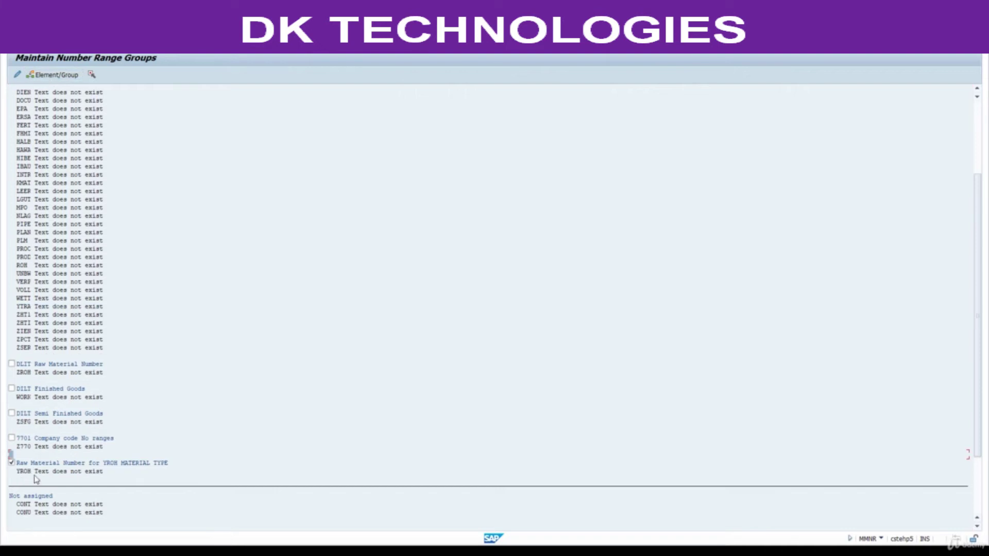
key("ctrl+s")
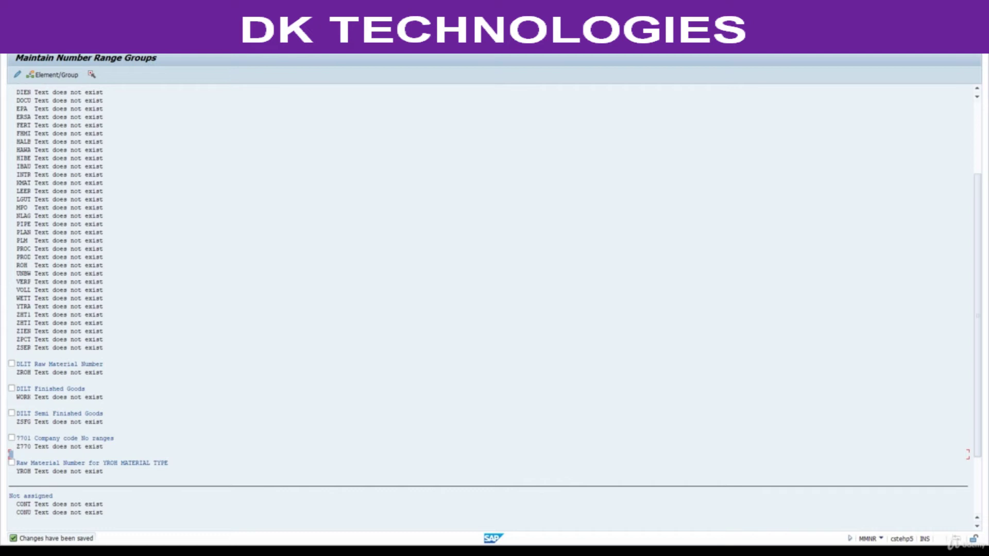
- Insert a number range group named Trading Goods Number for YTRA 8800 with an internal interval starting at 2000000
right_click(134, 54)
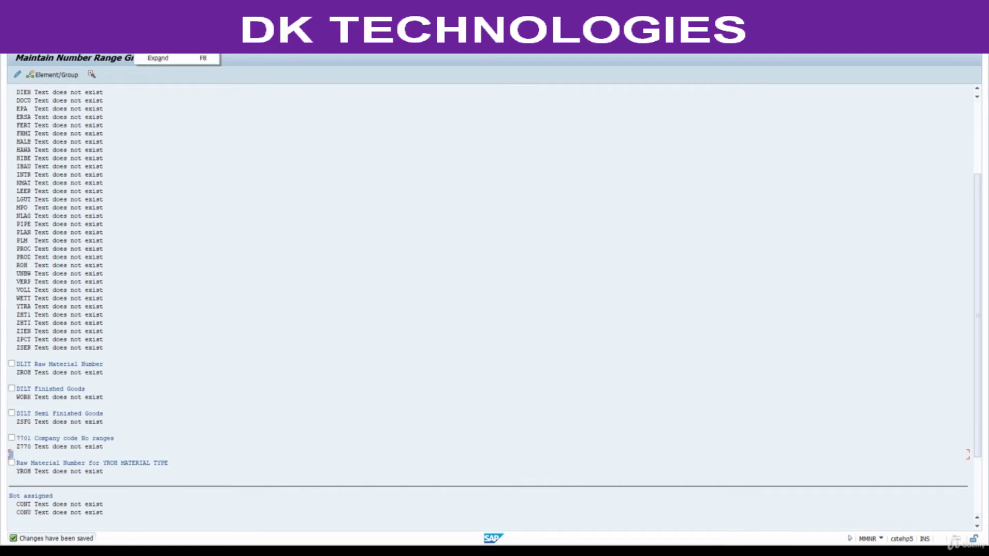
left_click(53, 75)
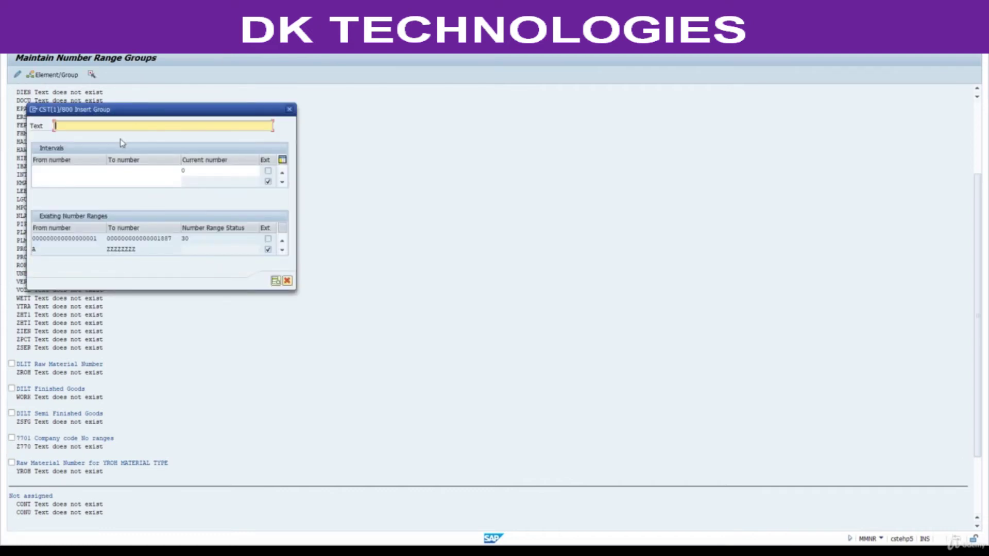
type("Trading Goods Number for YTRA 8800")
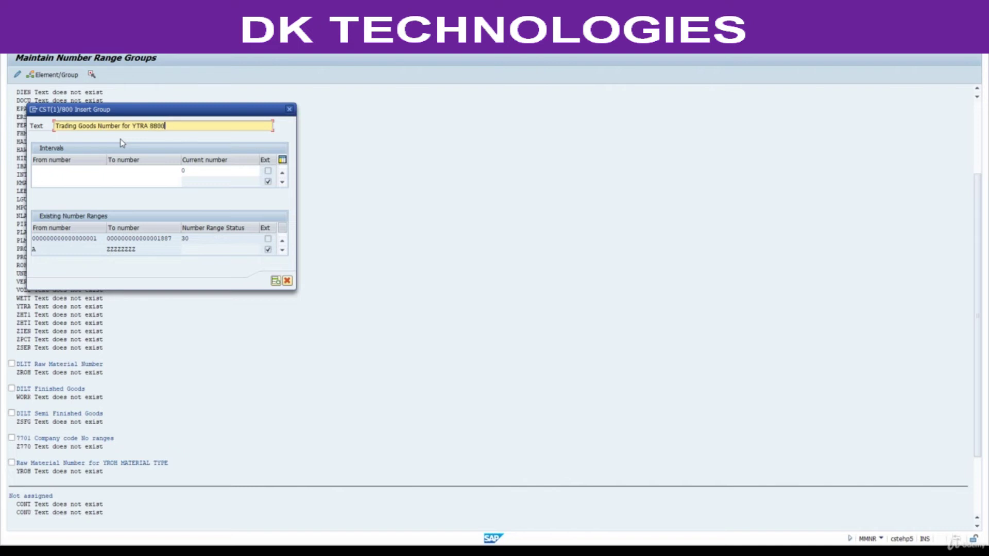
left_click(84, 170)
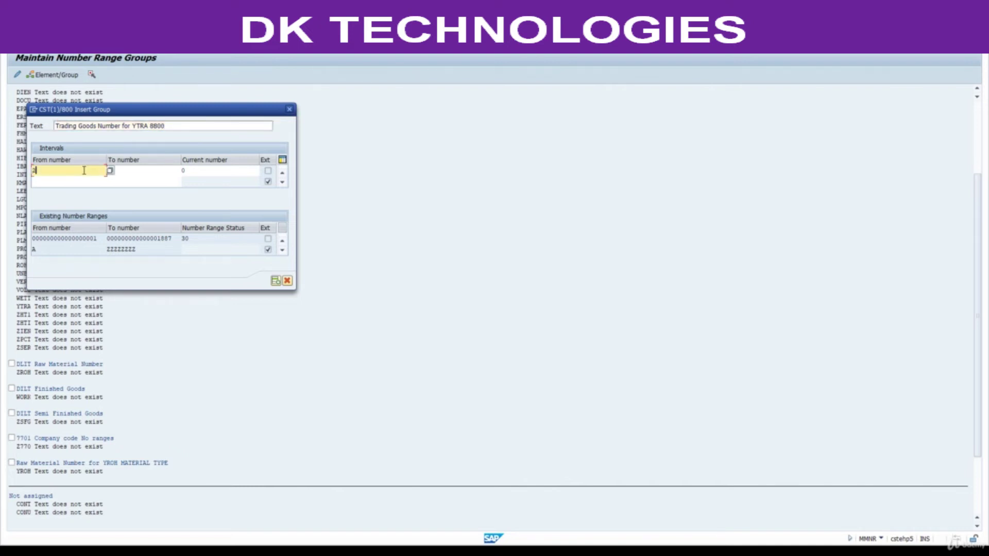
type("2000000")
key("Tab")
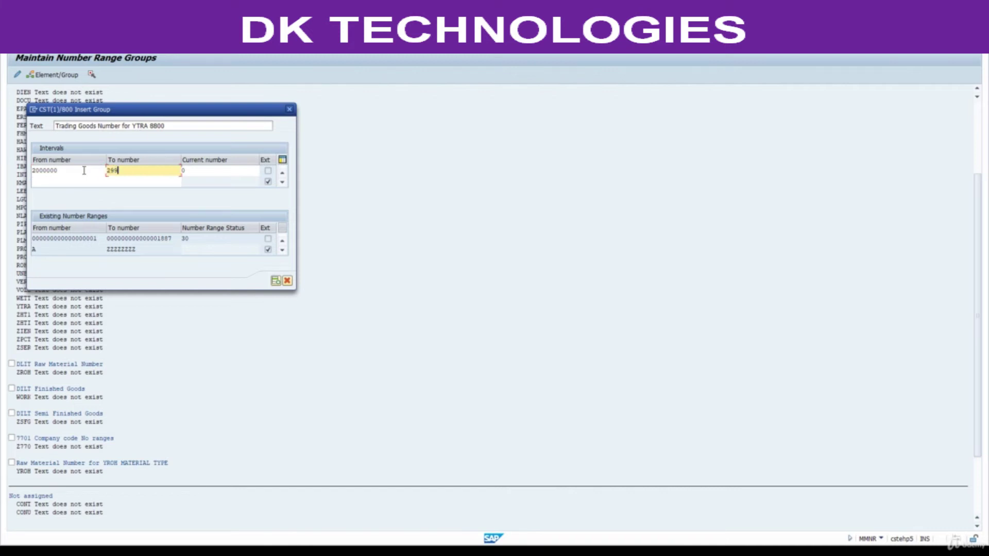
key("Return")
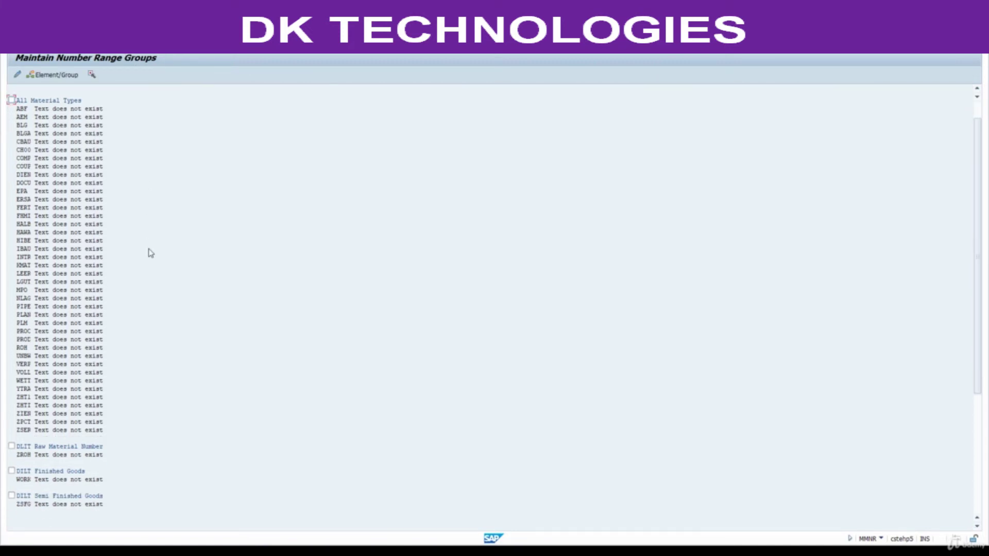
- Find material type YTRA, assign it to the group Trading Goods Number for YTRA 8800, and save
key("ctrl+f")
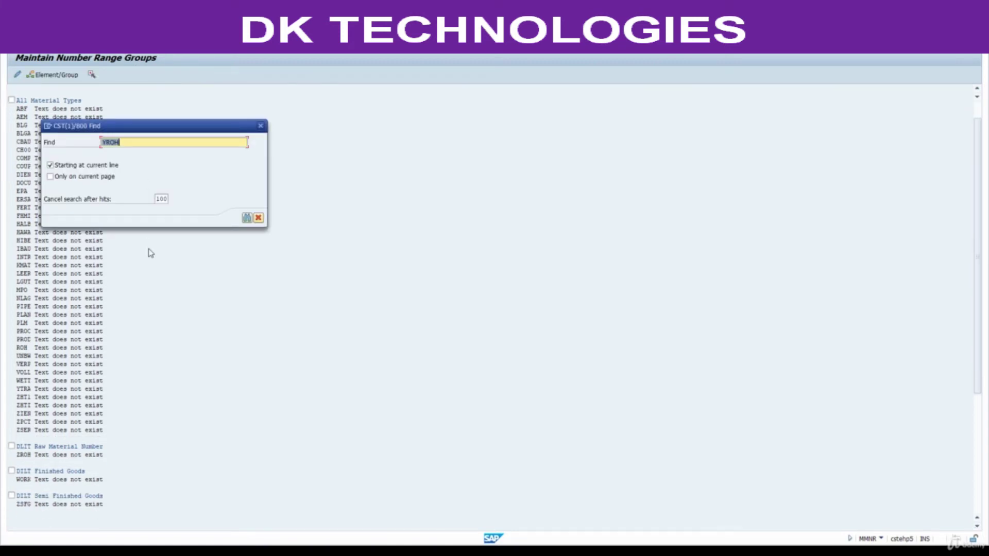
type("YTRA")
key("Return")
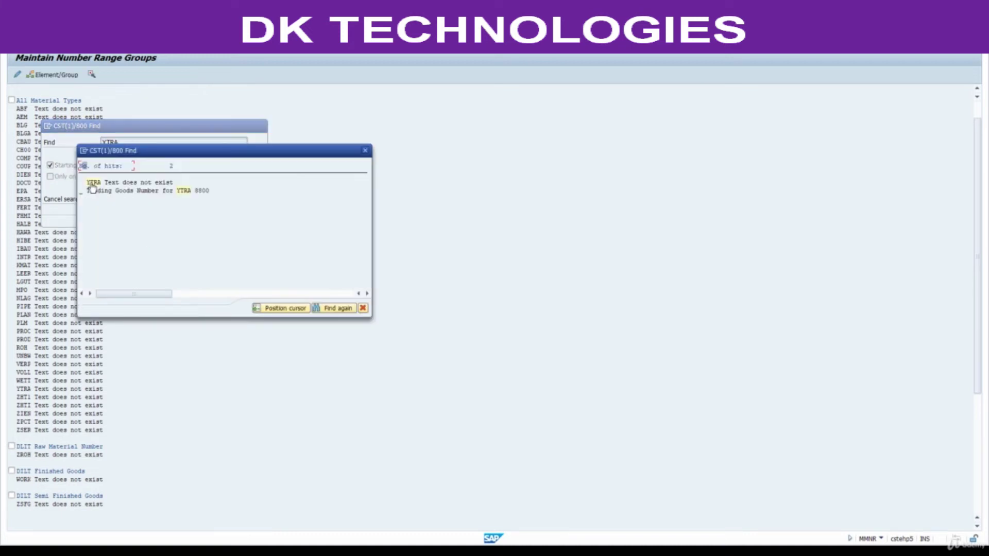
double_click(92, 187)
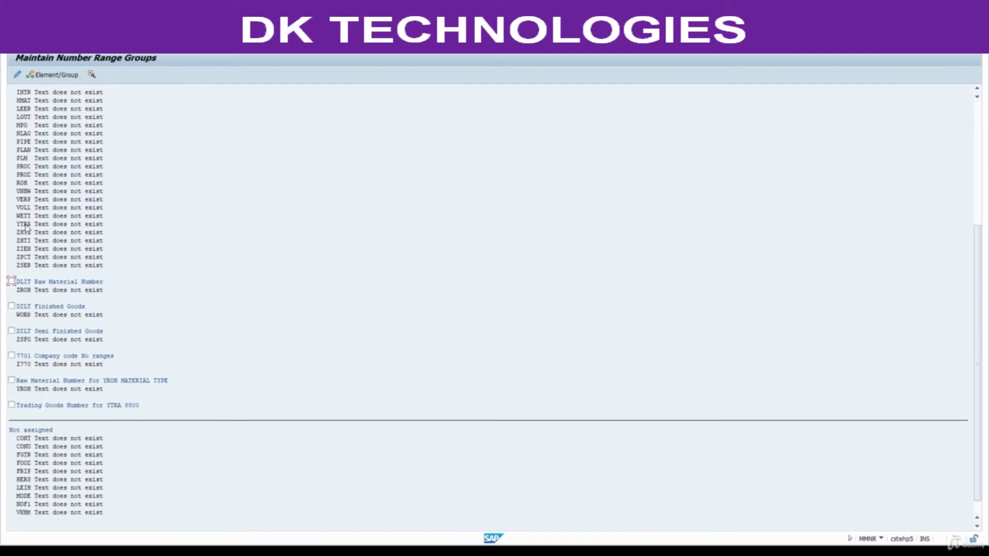
left_click(26, 225)
left_click(11, 406)
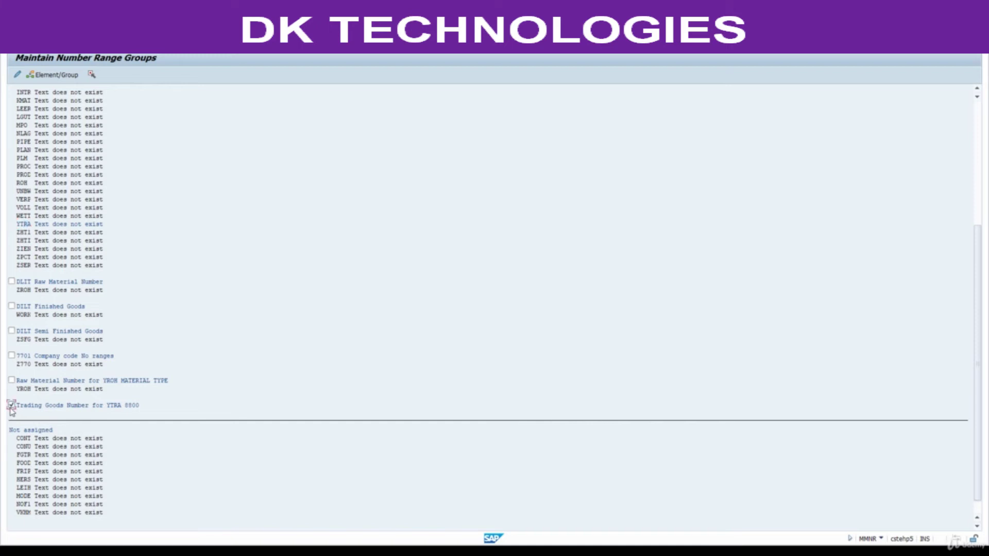
left_click(57, 75)
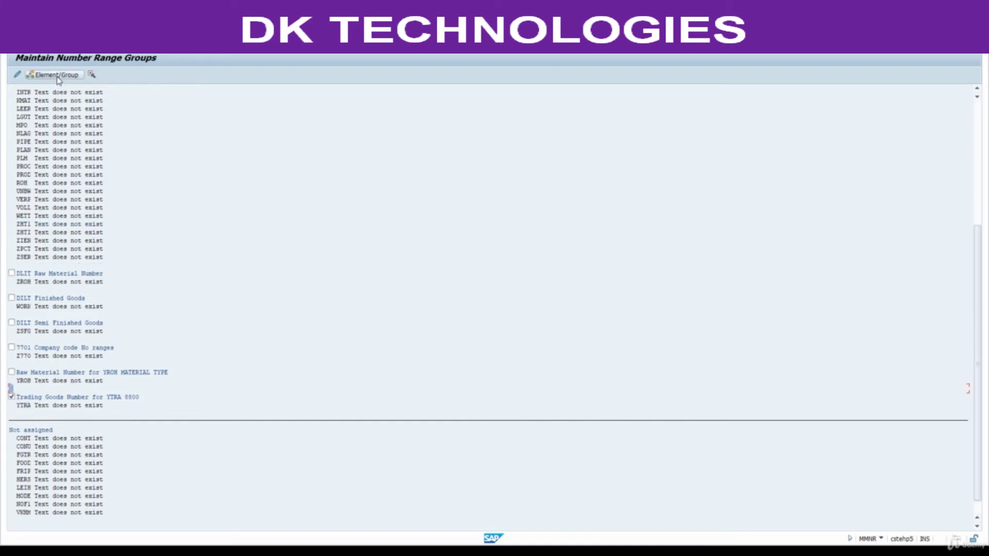
key("ctrl+s")
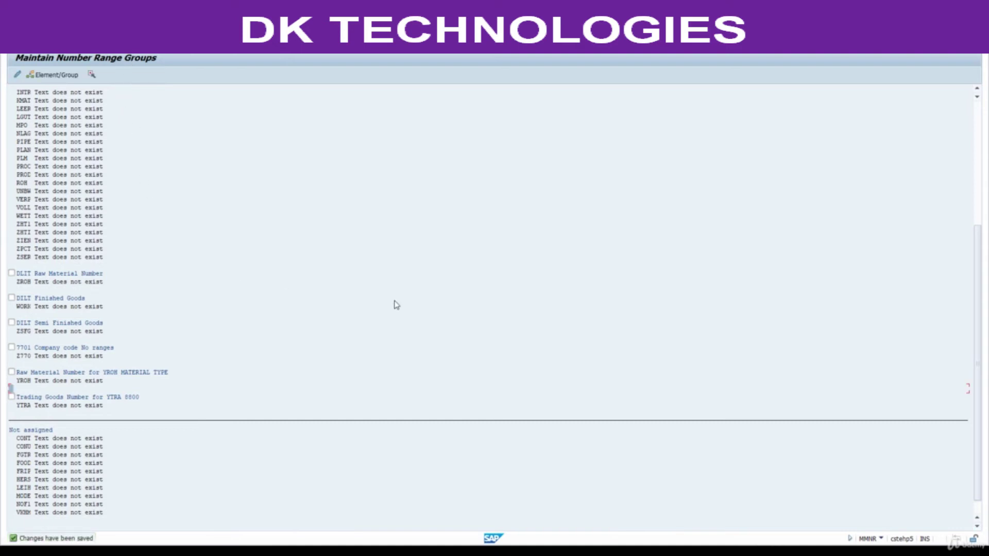
left_click(144, 29)
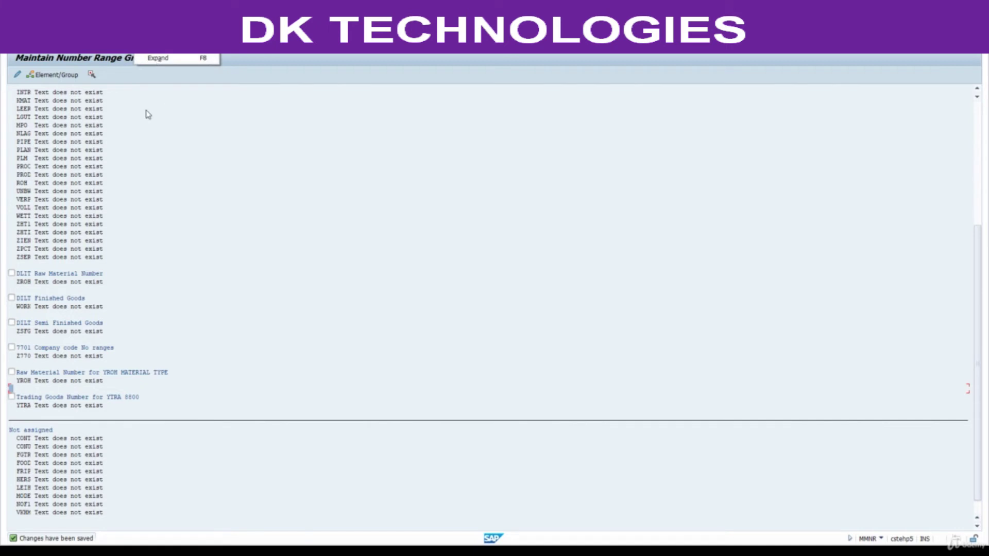
mouse_move(28, 30)
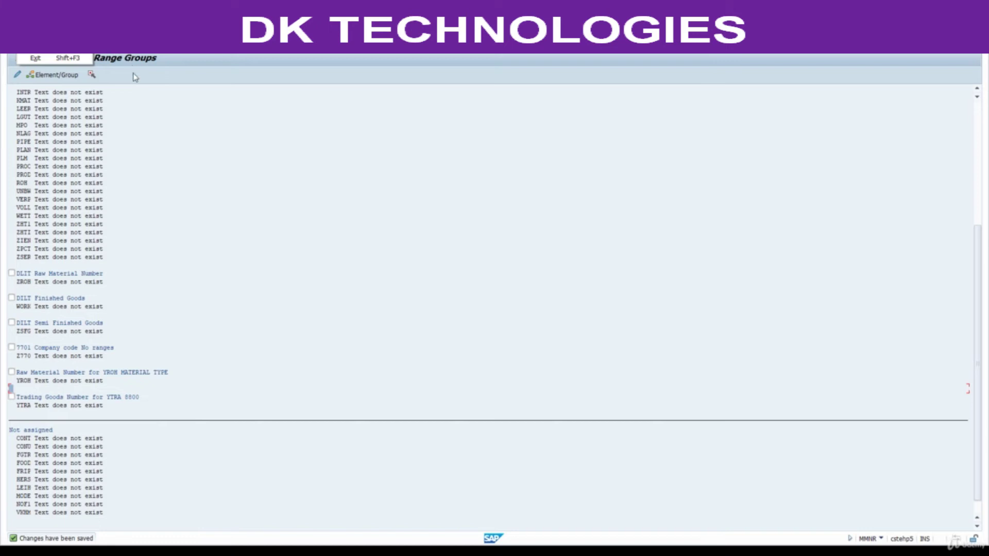
left_click(200, 254)
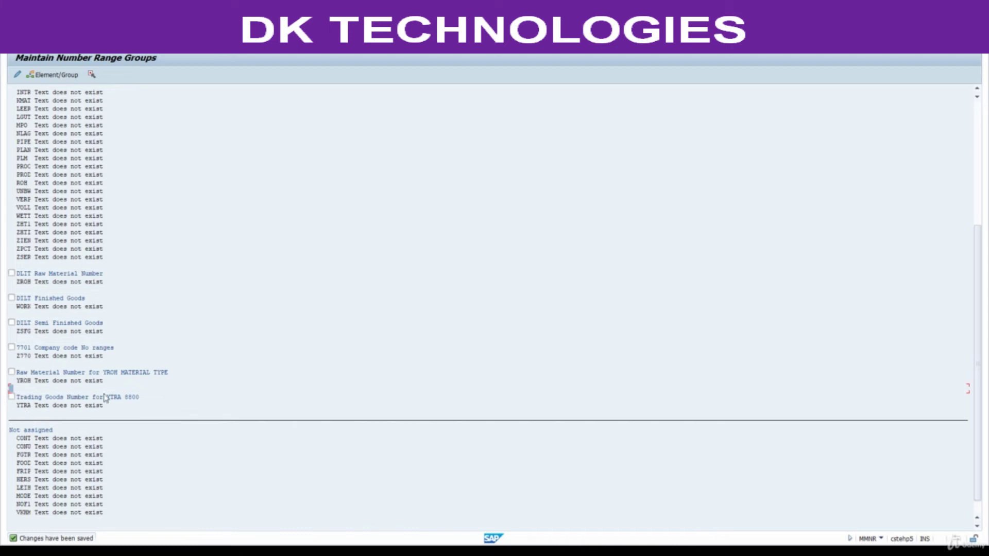
- Look up the material groups section in the PDF notes and open transaction OMSF in SAP
key("F3")
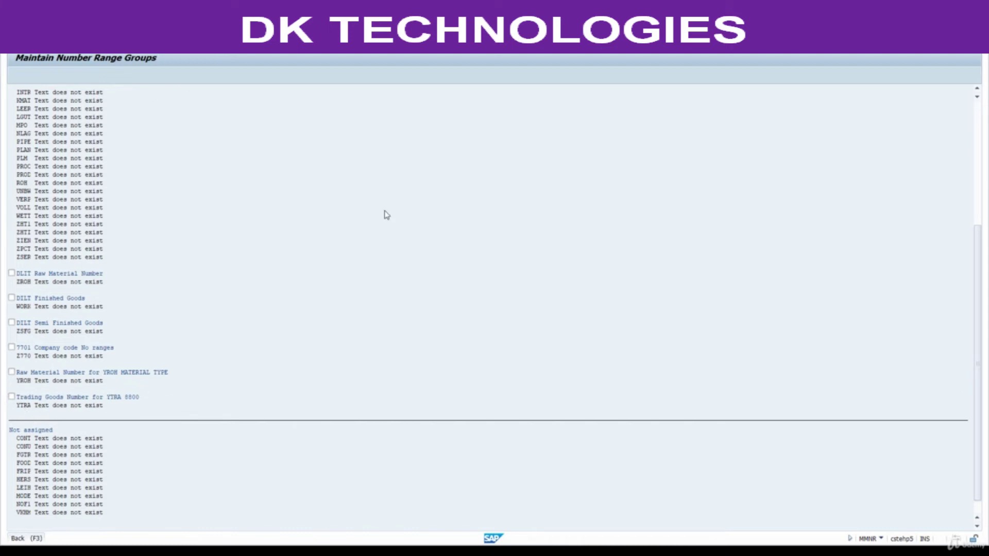
key("alt+Tab")
scroll(391, 375, "down", 5)
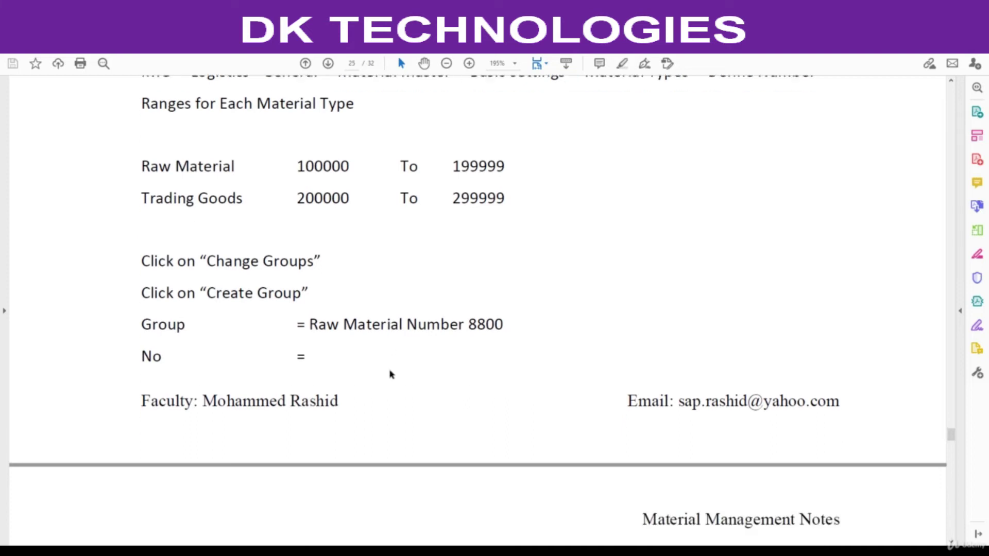
scroll(309, 320, "down", 7)
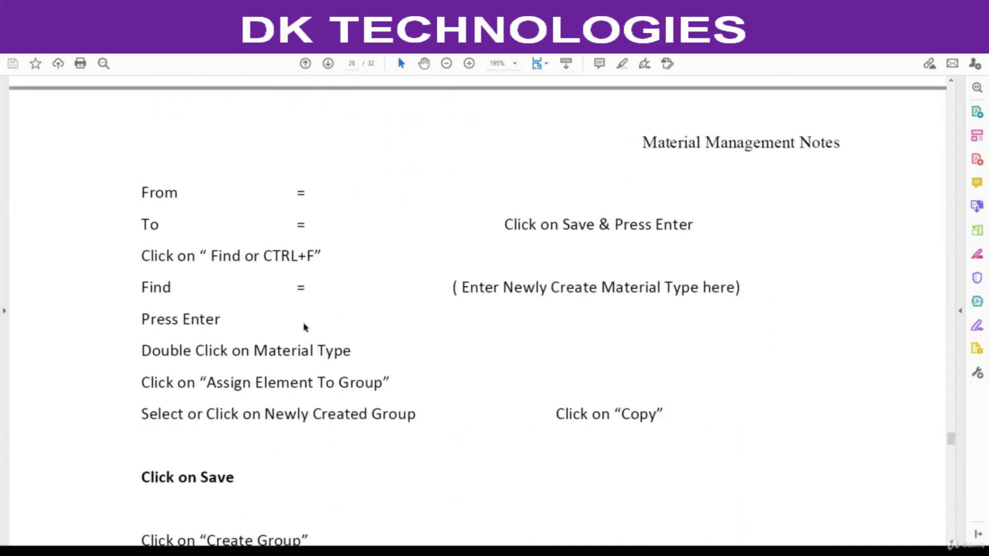
scroll(282, 326, "down", 9)
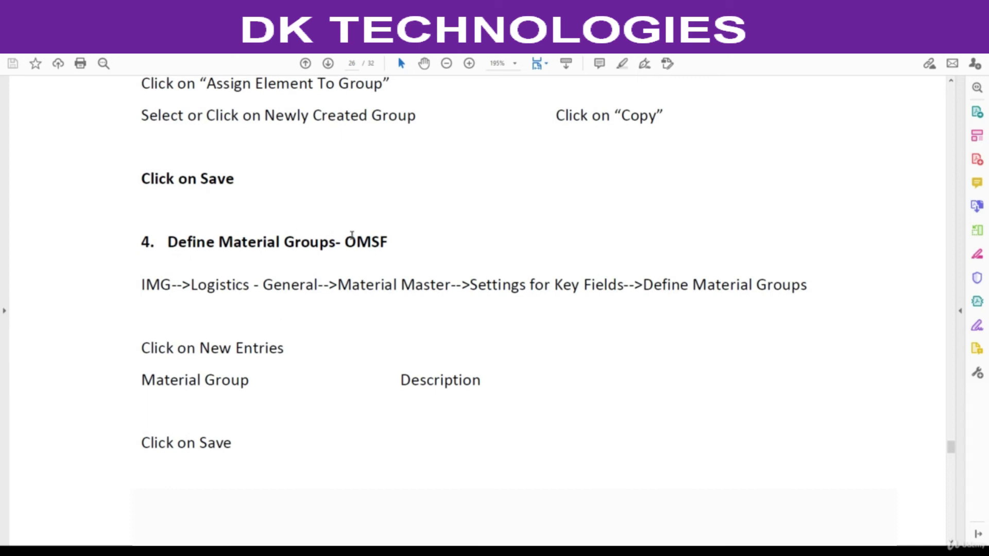
left_click_drag(344, 242, 388, 242)
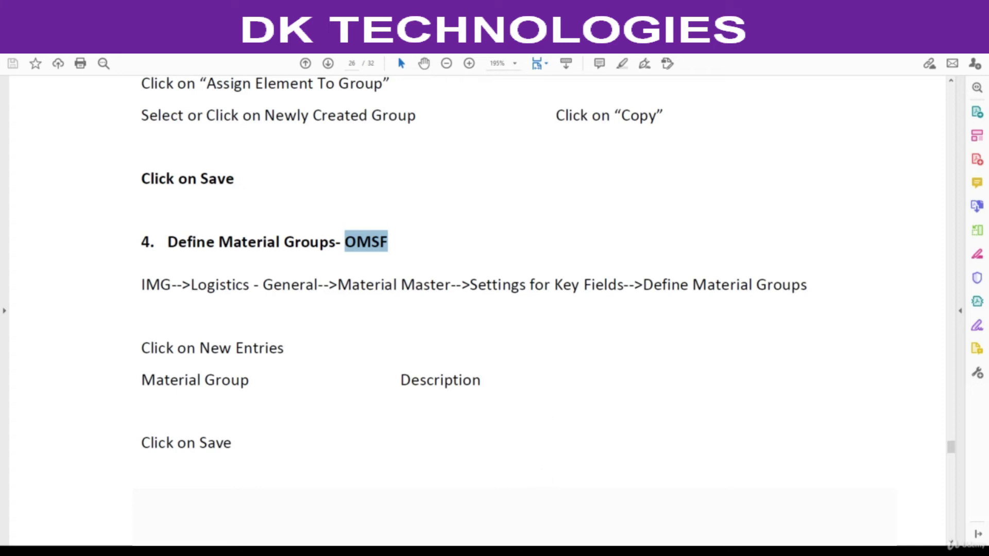
mouse_move(517, 552)
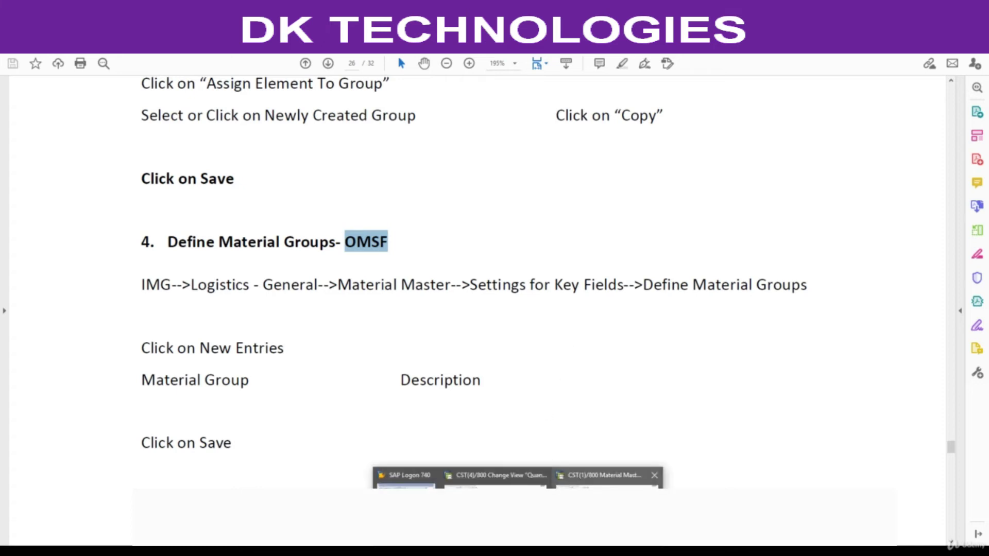
left_click(607, 485)
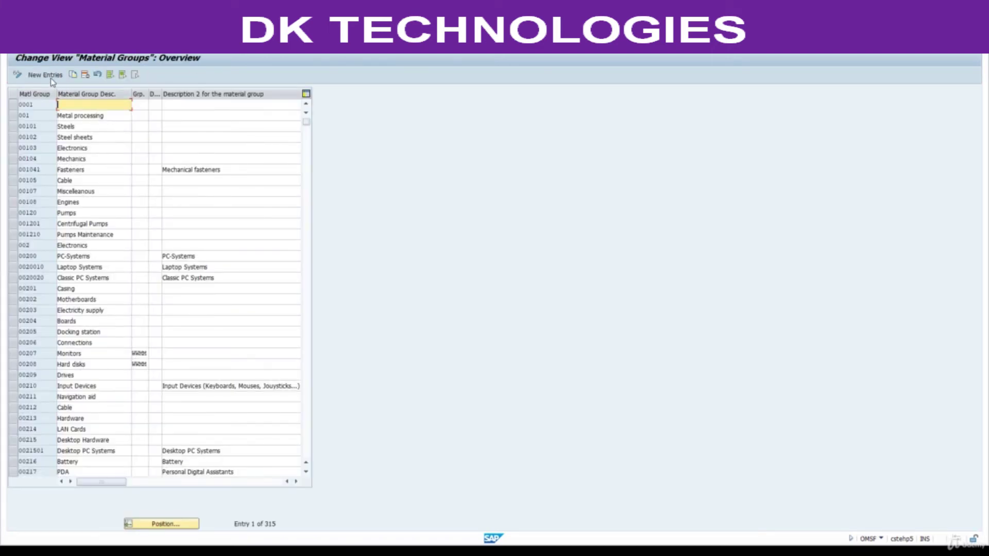
- Add new material group entries Y001 with description BATH and Y002 with description LIGHTING
left_click(50, 78)
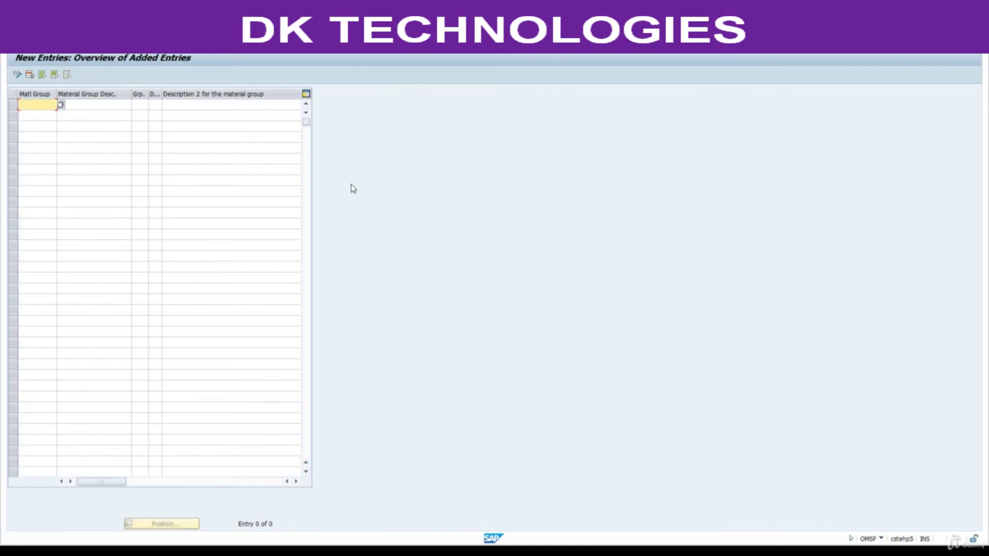
type("BATH")
key("Tab")
type("BATH")
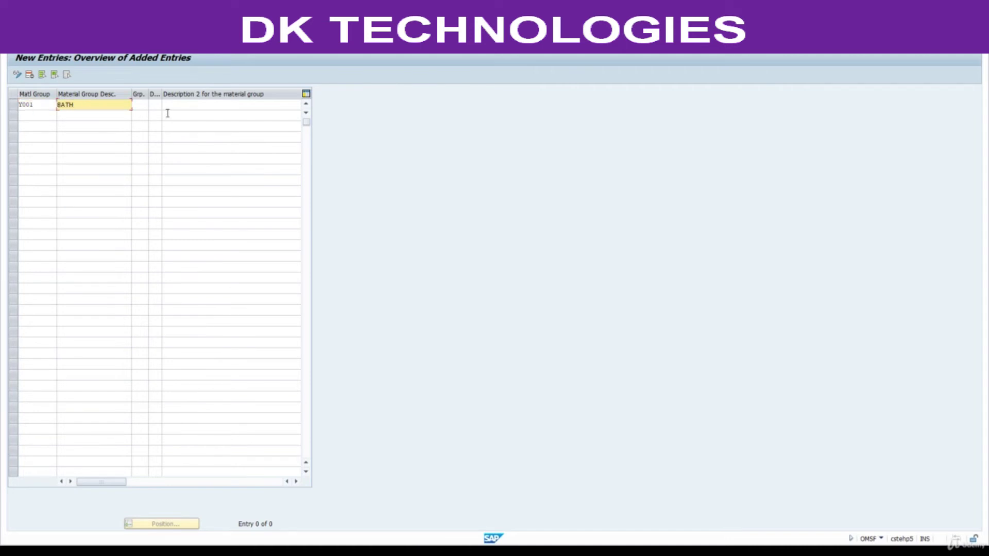
left_click(26, 117)
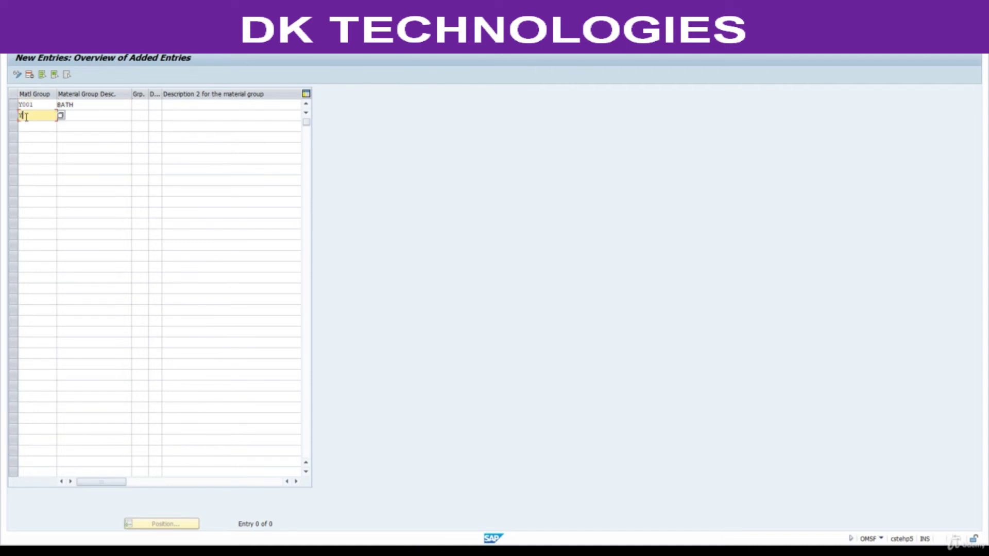
key("Tab")
type("LIGHTING")
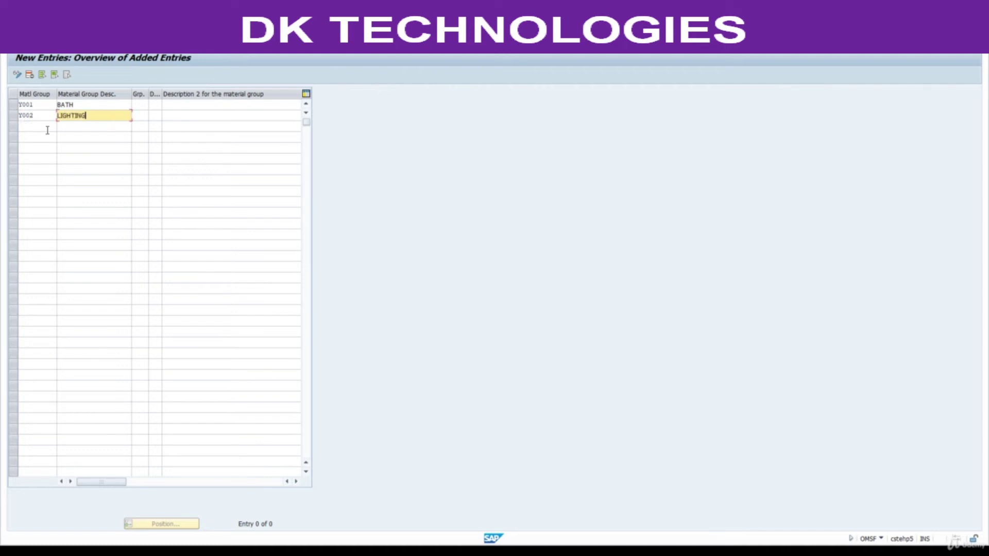
- Add material group Y003 with description TILES and save the new entries
left_click(48, 130)
type("Y003")
key("Tab")
type("t")
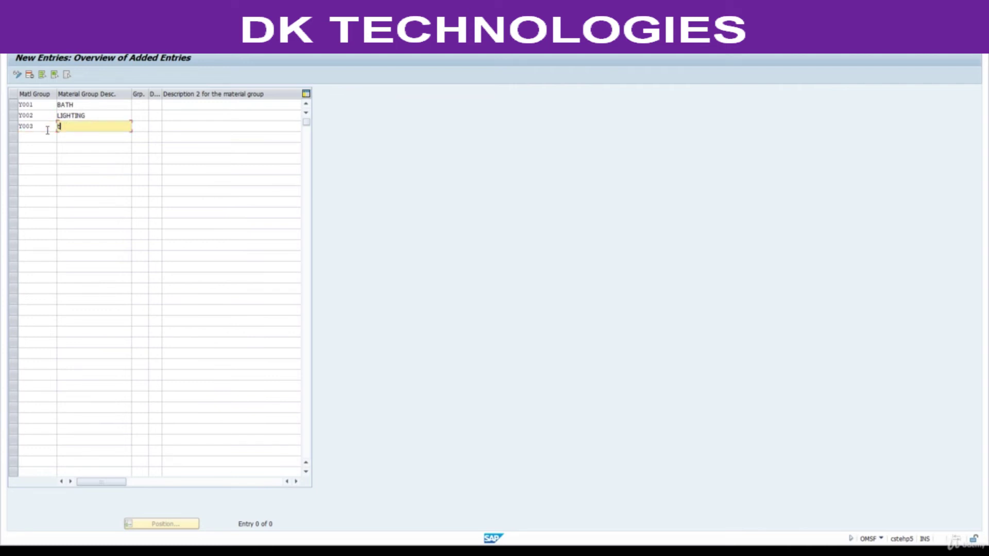
type("ILELES")
left_click(114, 44)
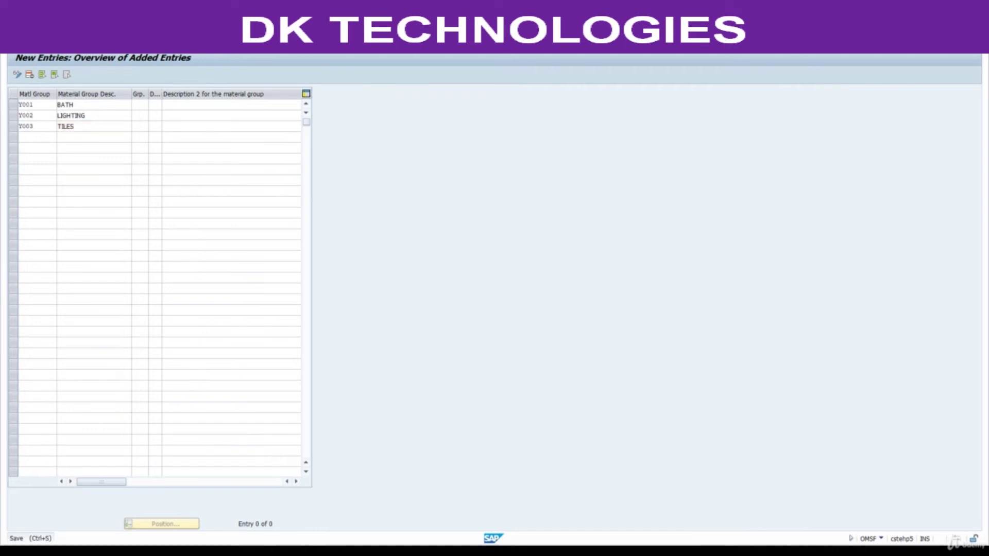
key("Return")
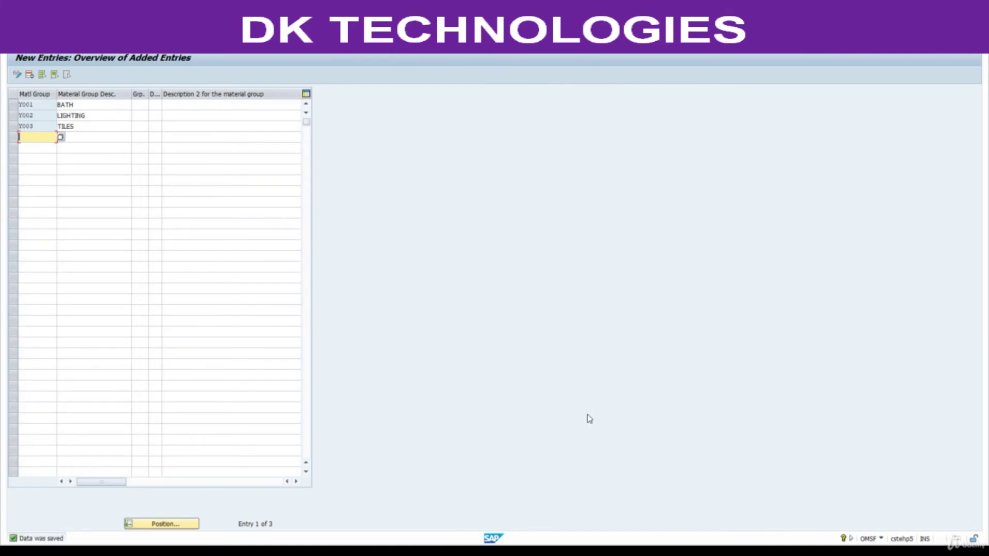
- Switch to the PDF notes and examine the Create Material Master section, including its transaction codes and required views
key("alt+Tab")
scroll(545, 443, "down", 4)
scroll(538, 435, "down", 5)
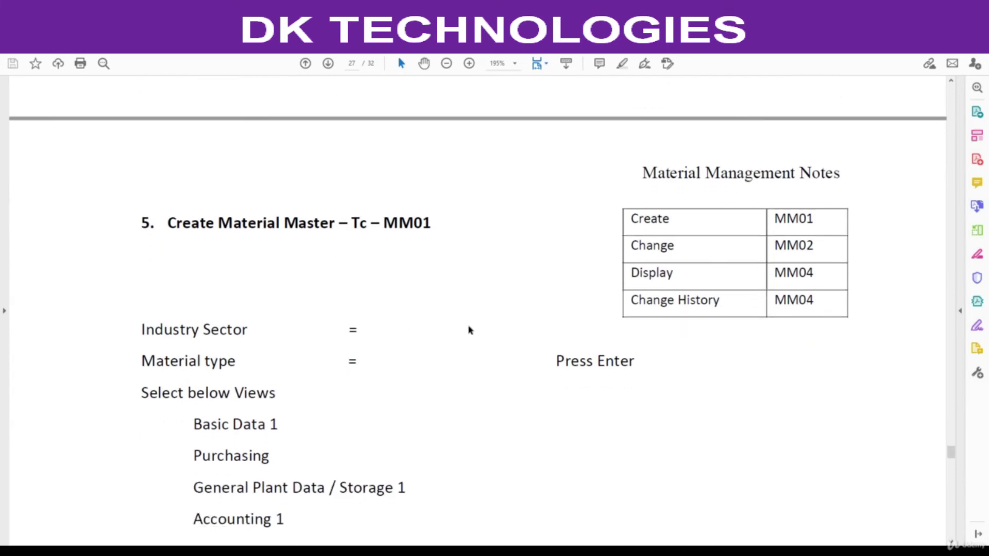
scroll(468, 330, "down", 1)
left_click_drag(384, 173, 432, 173)
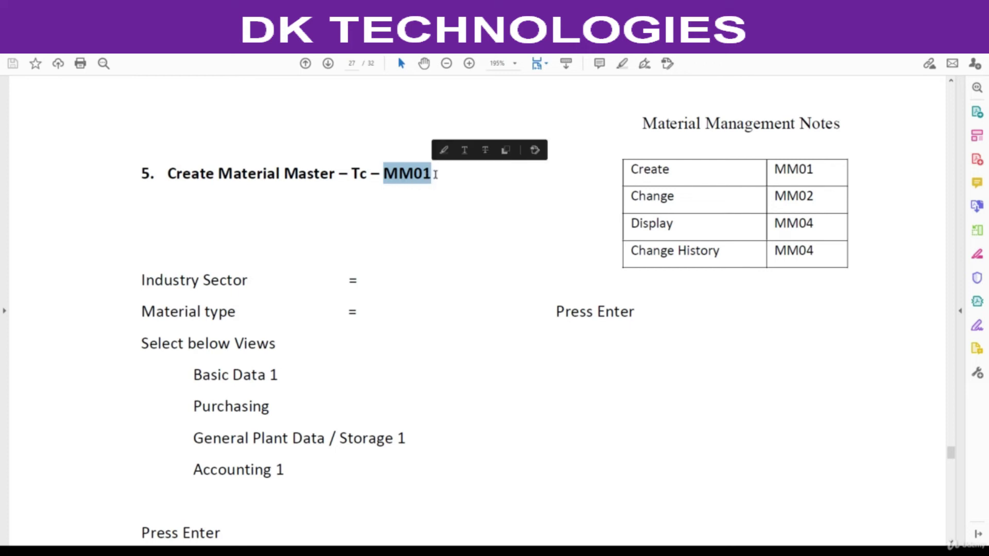
left_click(432, 175)
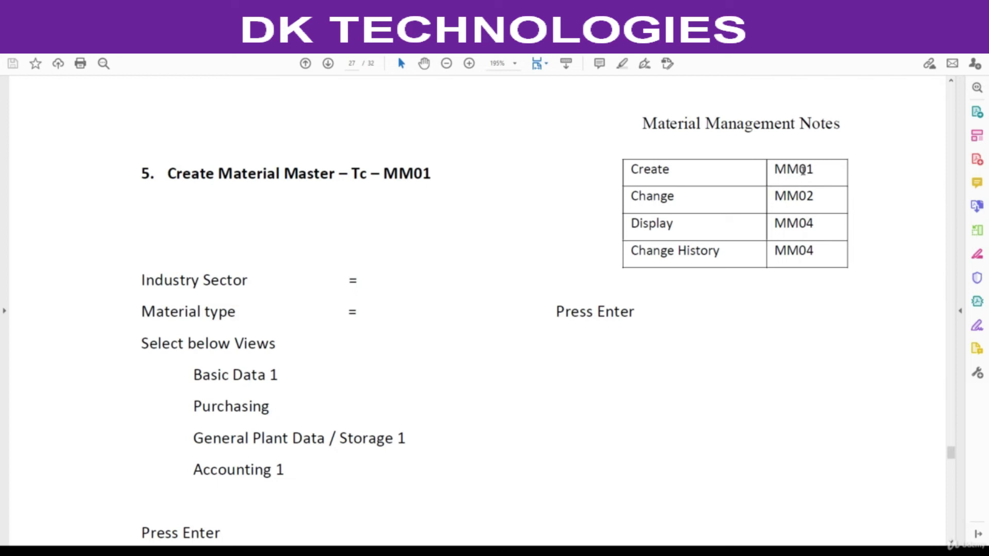
left_click_drag(805, 169, 821, 221)
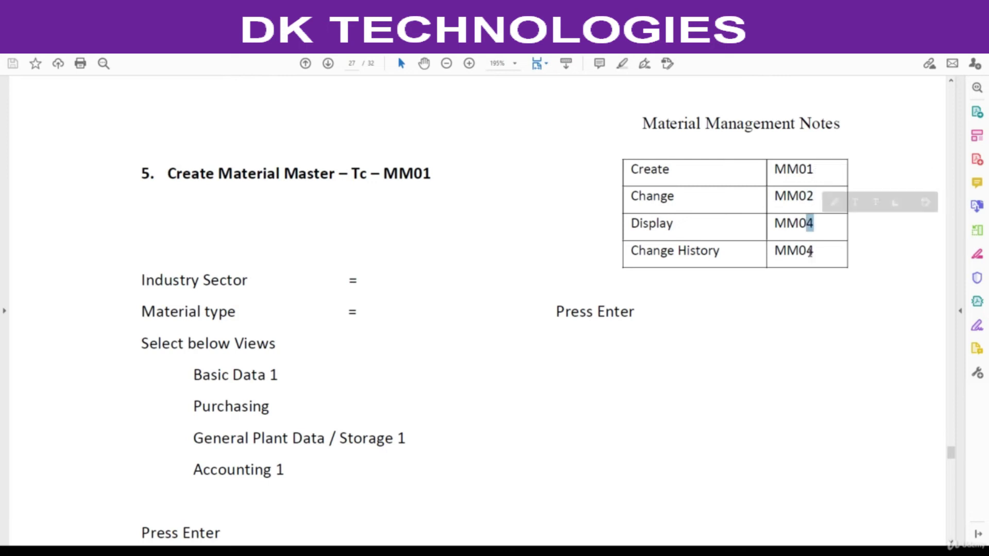
left_click(814, 226)
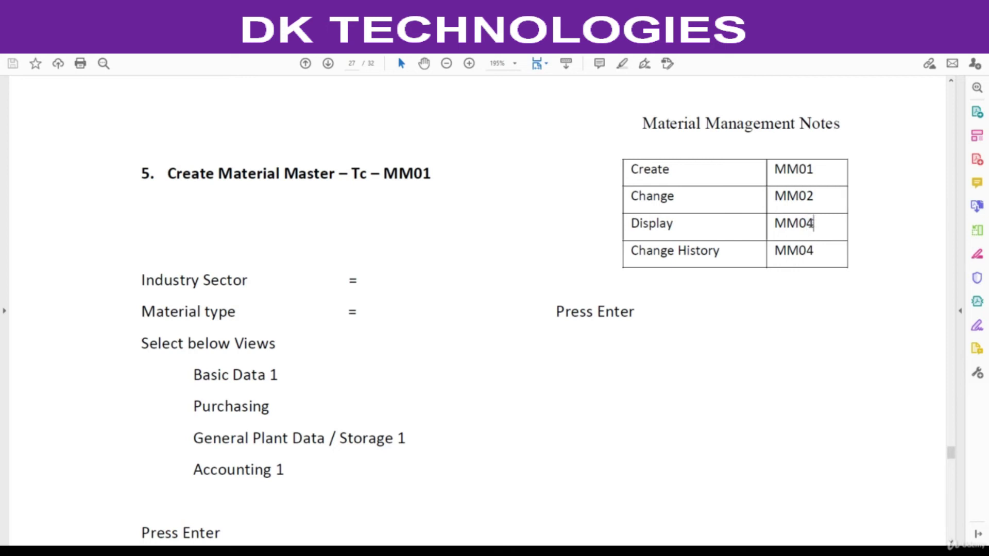
left_click_drag(812, 223, 805, 223)
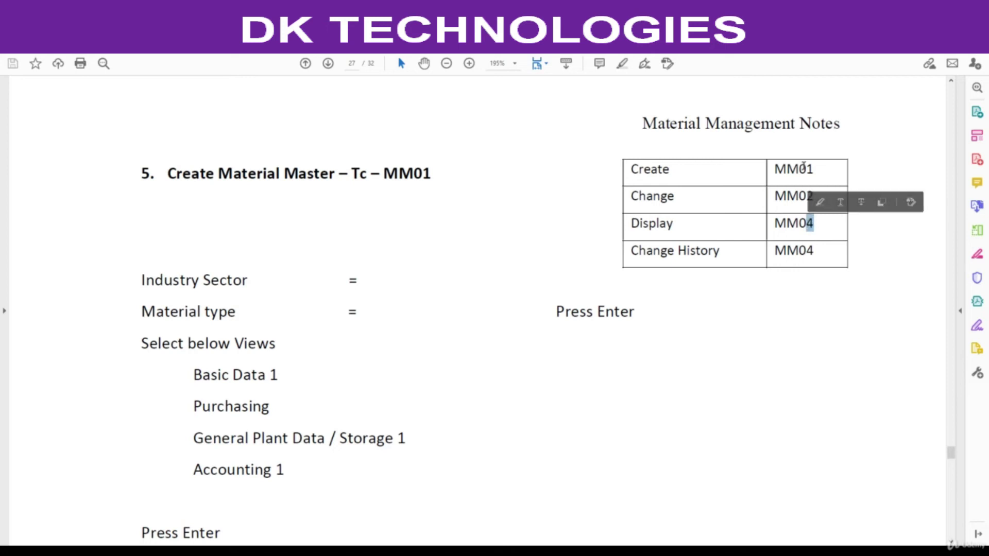
left_click(798, 213)
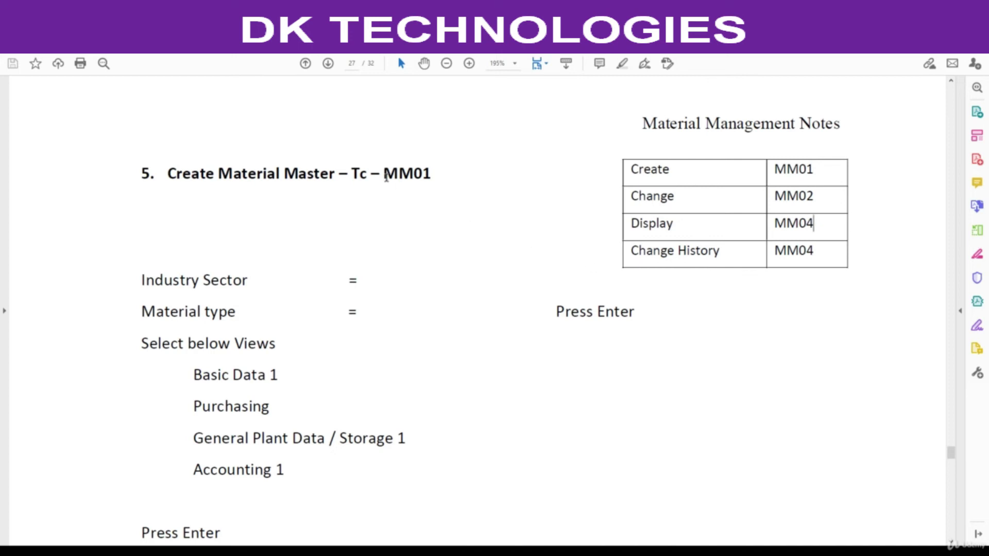
left_click_drag(384, 176, 439, 178)
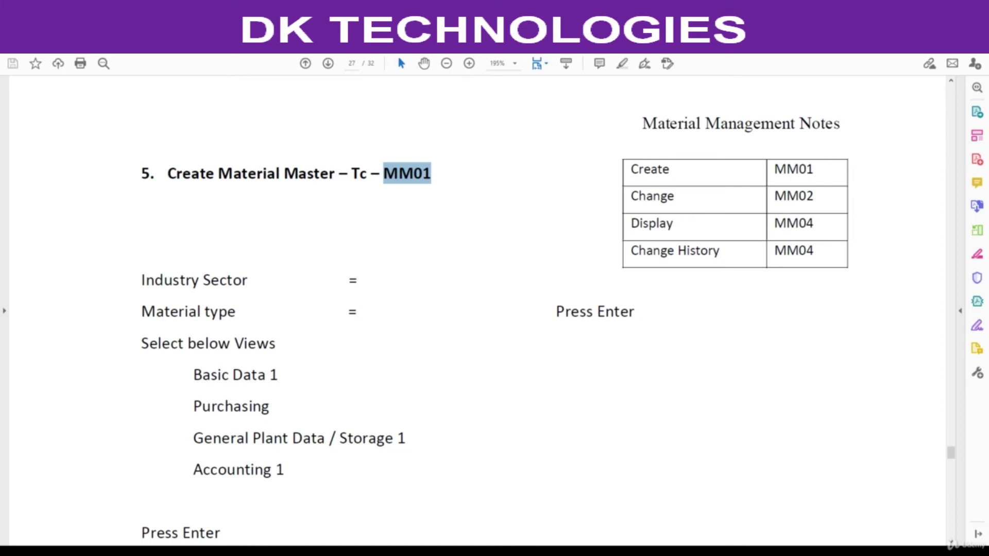
- Switch to SAP, open transaction MM01 and set the new material's industry sector to Retail
left_click(610, 508)
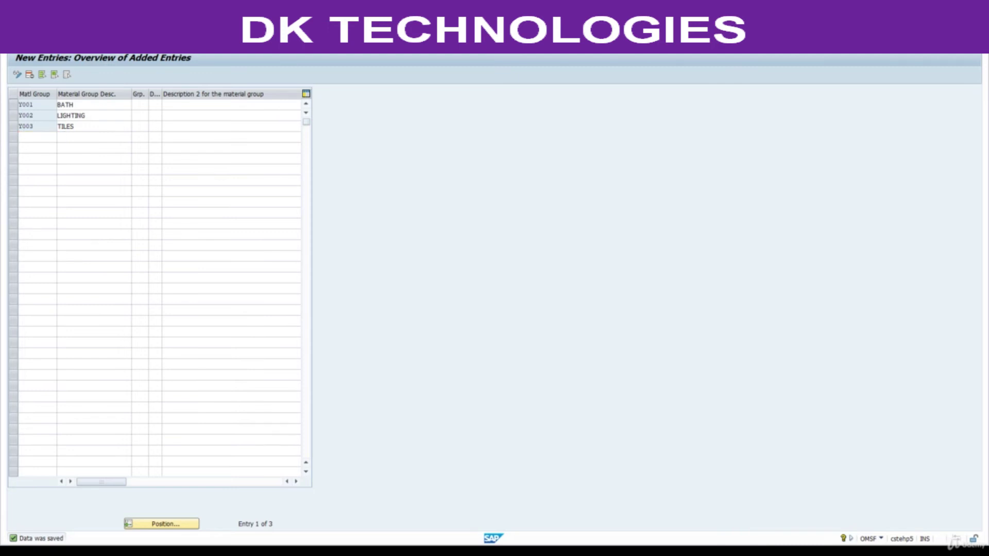
key("Return")
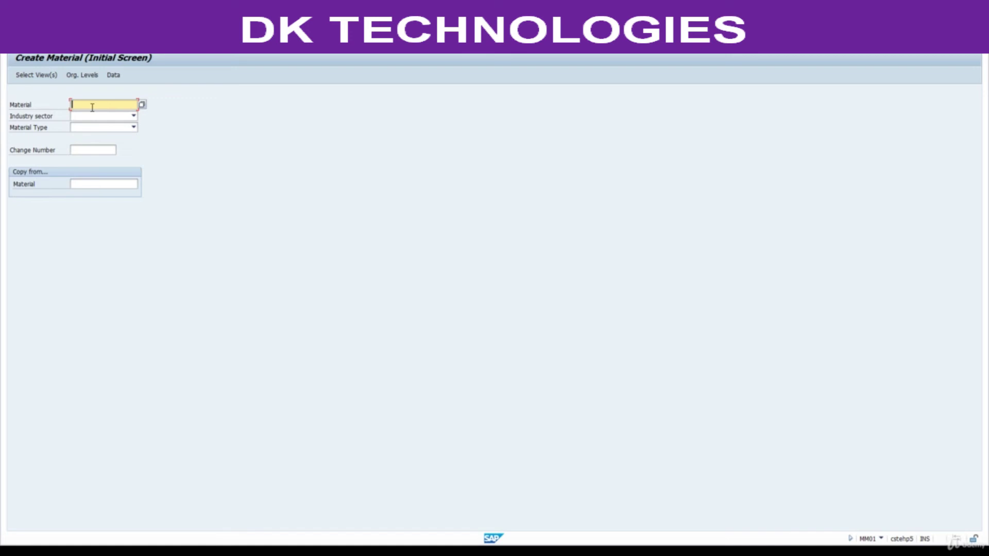
left_click(133, 116)
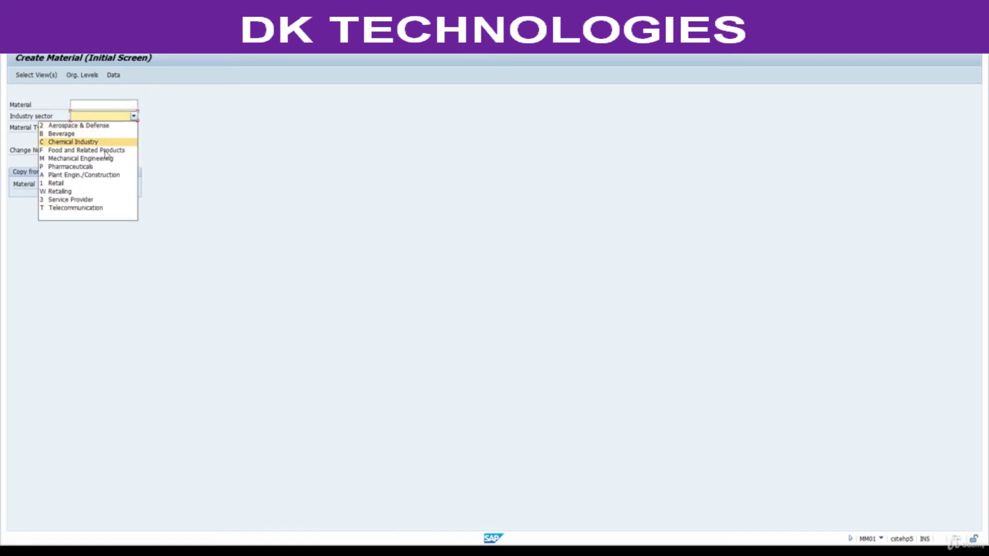
left_click(81, 183)
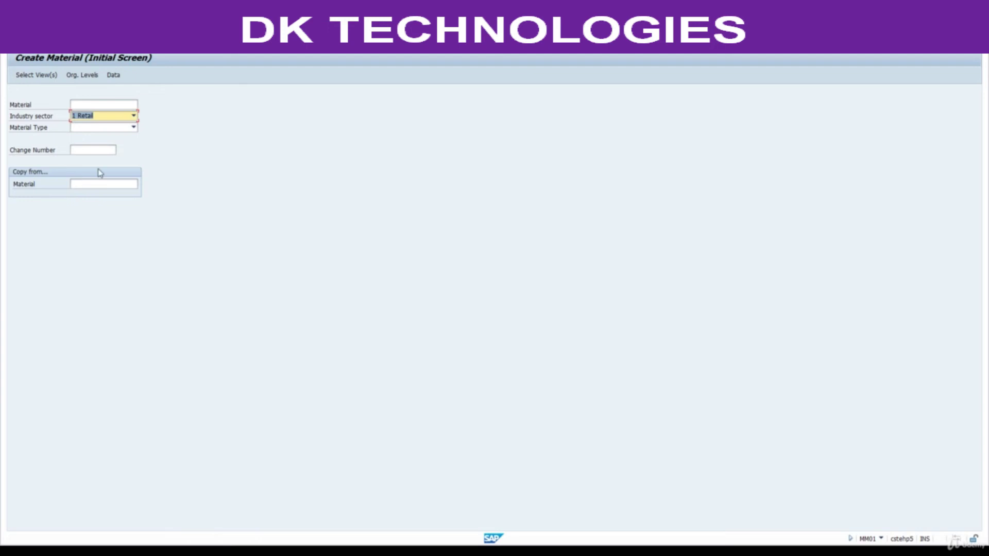
- Set the material type to YTRA Trading goods 8800 and proceed to the view selection
left_click(133, 128)
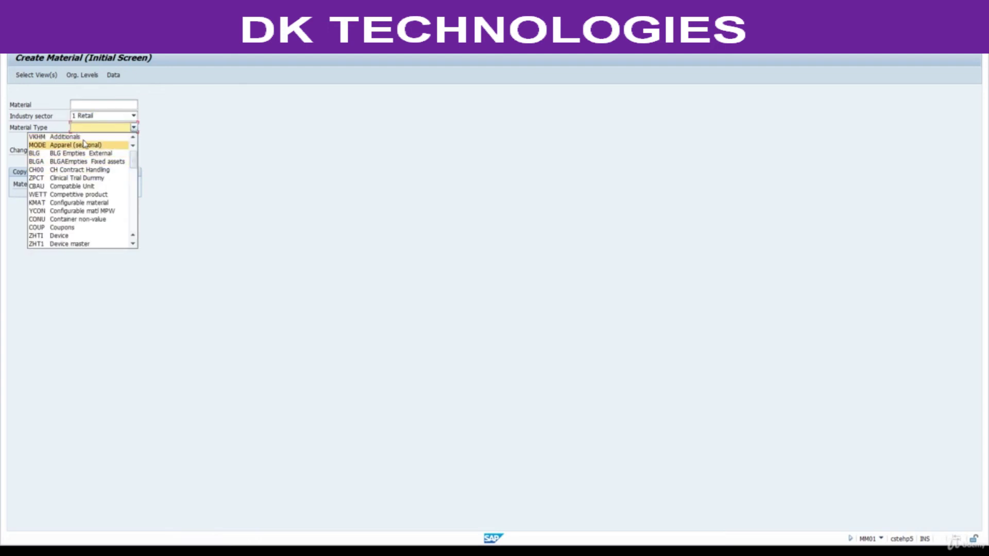
left_click_drag(135, 164, 135, 230)
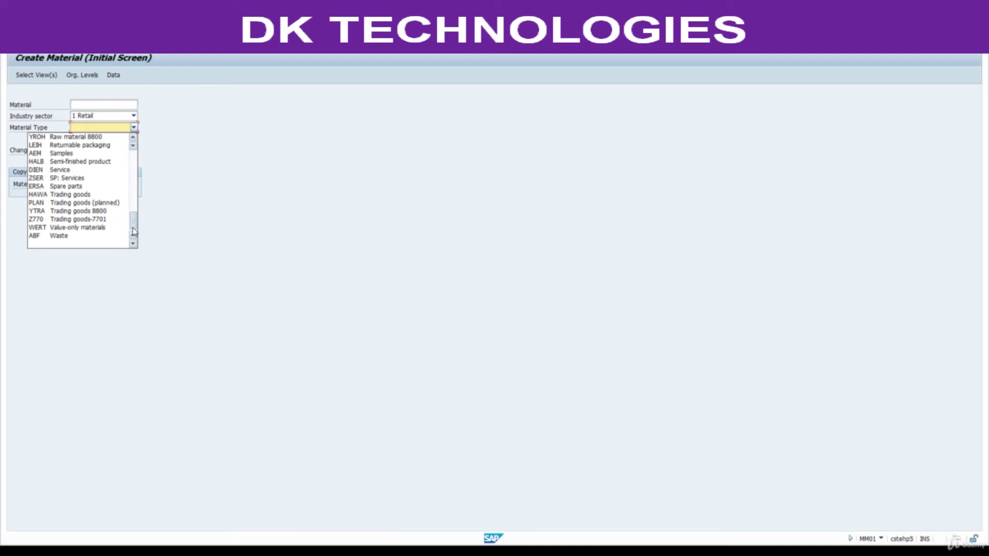
left_click(133, 137)
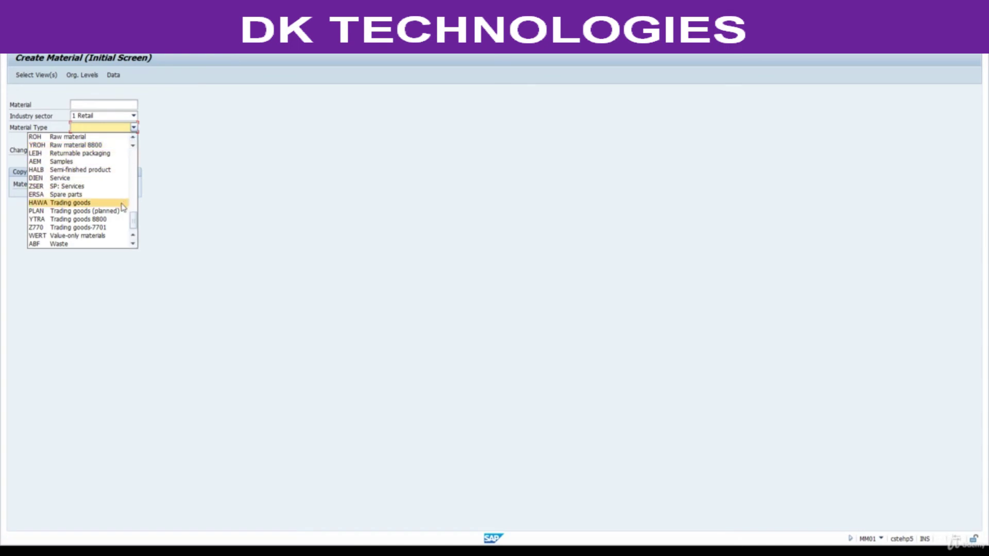
left_click(78, 221)
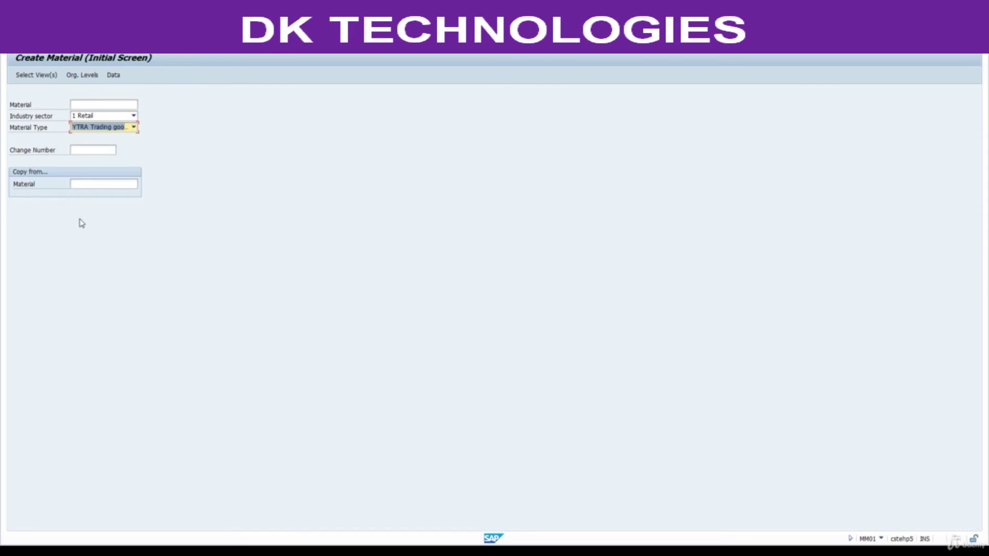
key("Return")
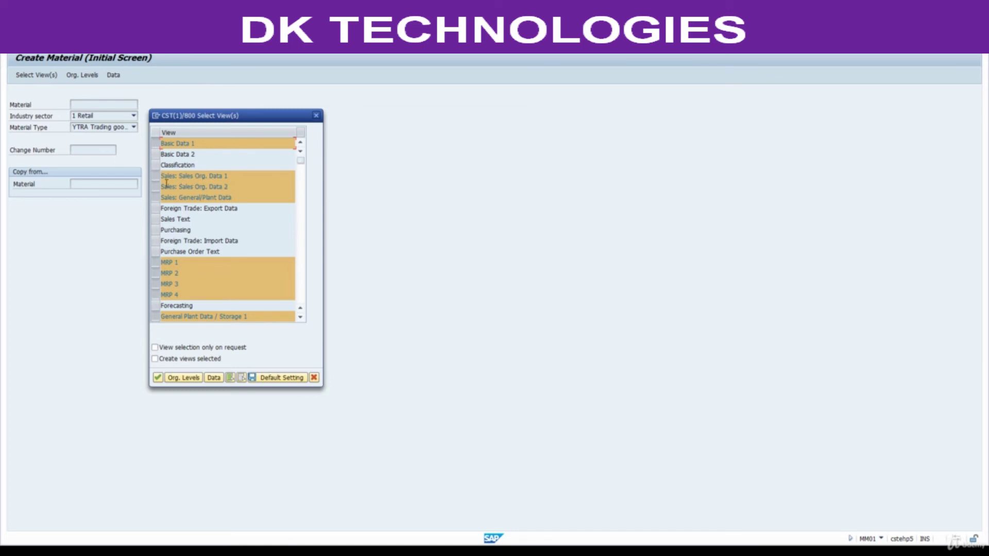
- Deselect the Sales Org. Data 1, Sales Org. Data 2 and Sales General/Plant Data views, and select the Purchasing view
left_click(155, 197)
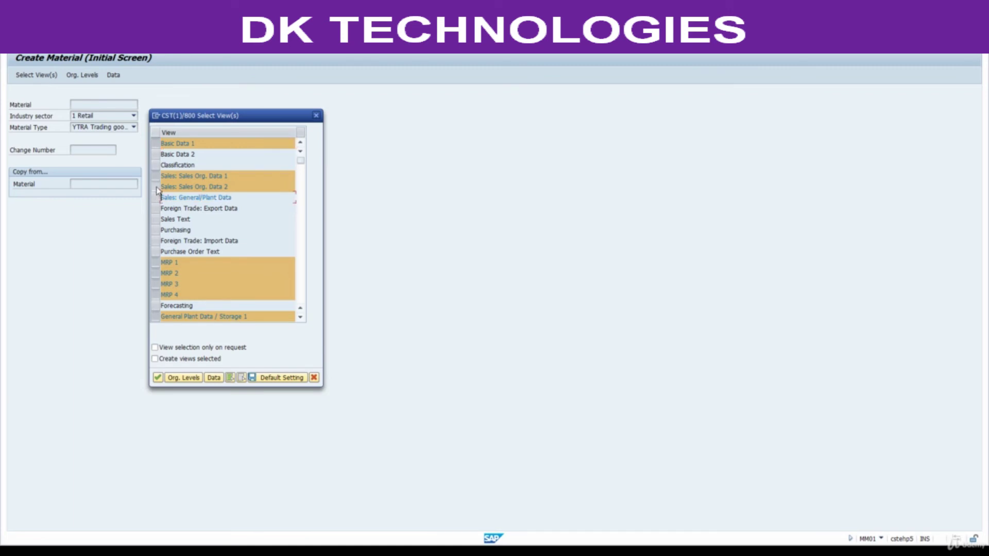
left_click(156, 186)
left_click(157, 176)
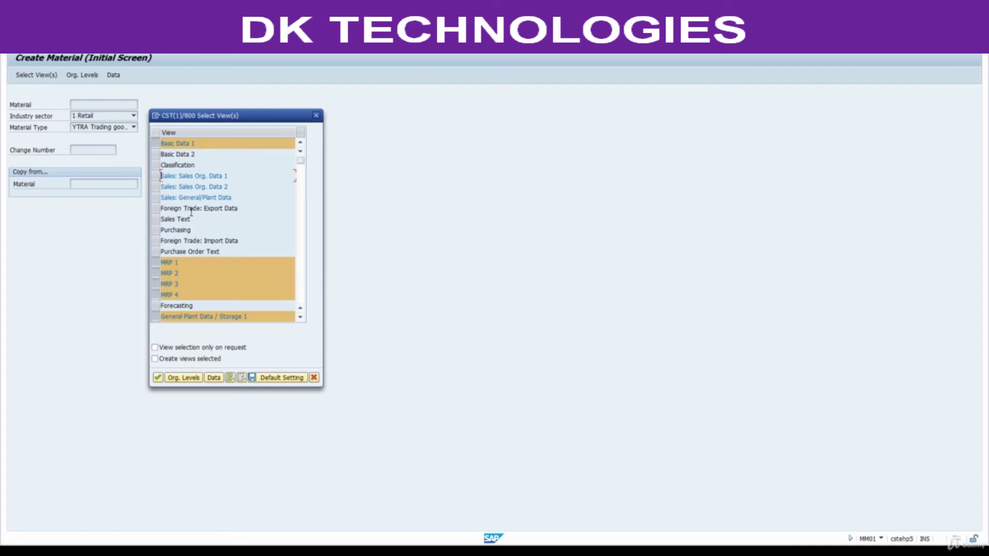
left_click(158, 232)
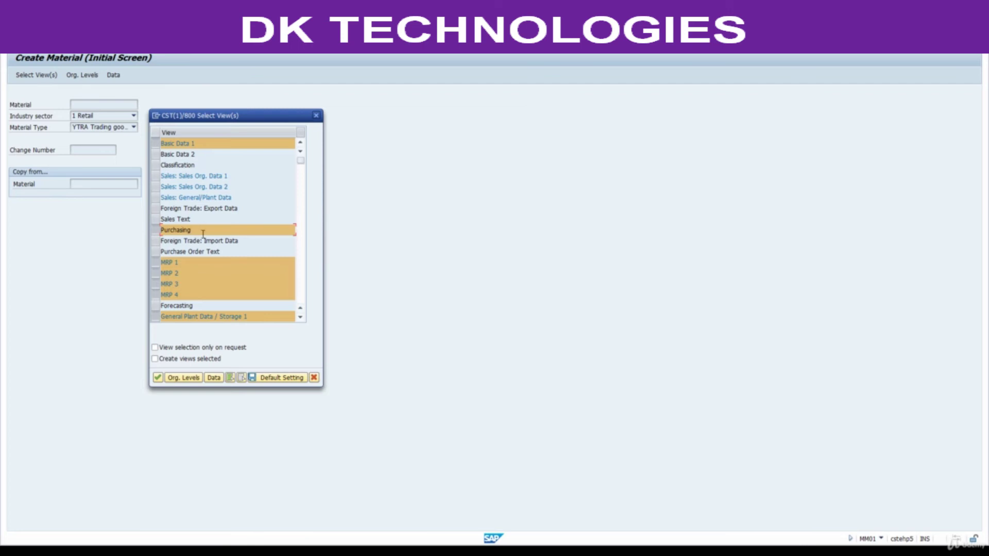
- Deselect the MRP 1 to MRP 4, Costing 1 and Costing 2 views and confirm the view selection
left_click(158, 295)
left_click(158, 285)
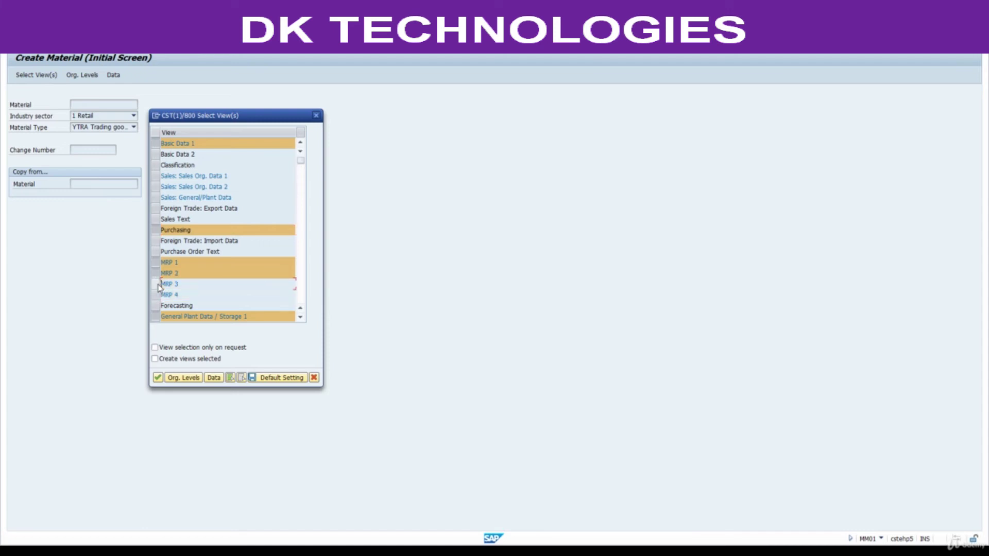
left_click(160, 274)
left_click(159, 263)
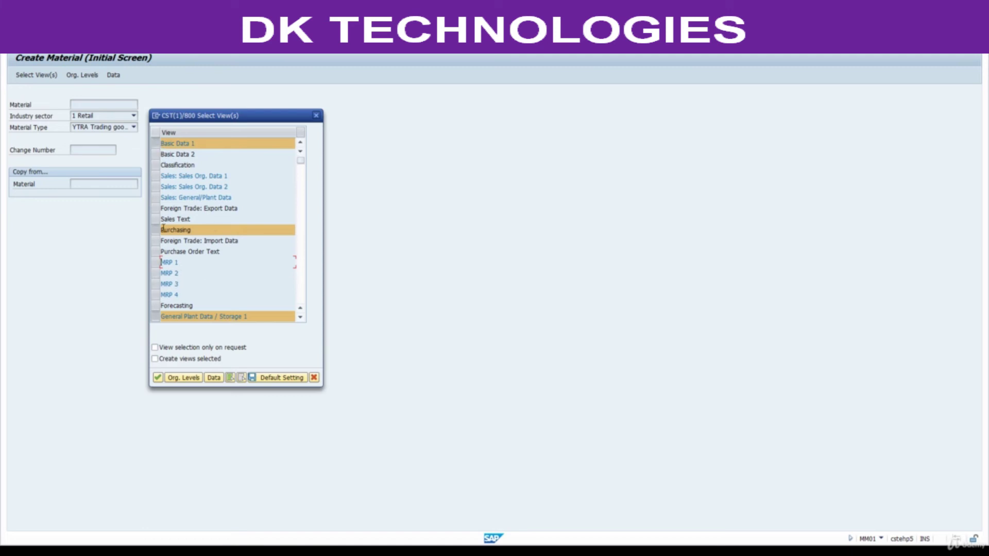
scroll(208, 267, "down", 1)
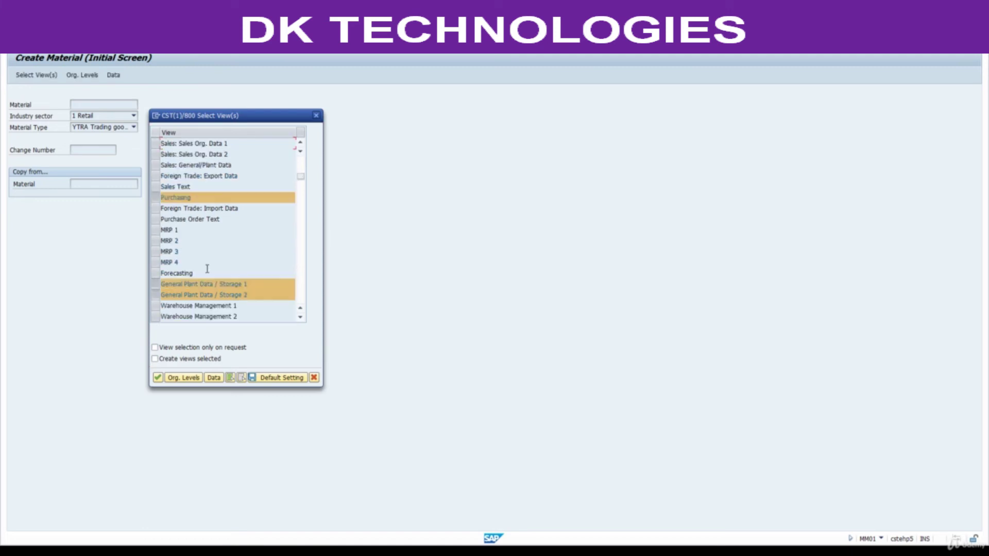
scroll(203, 258, "down", 2)
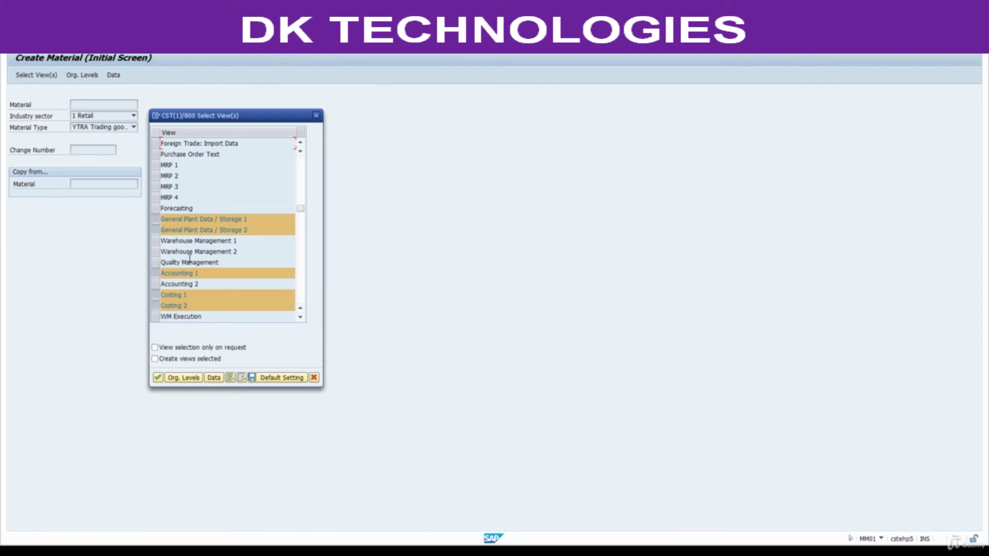
left_click(155, 294)
left_click(156, 305)
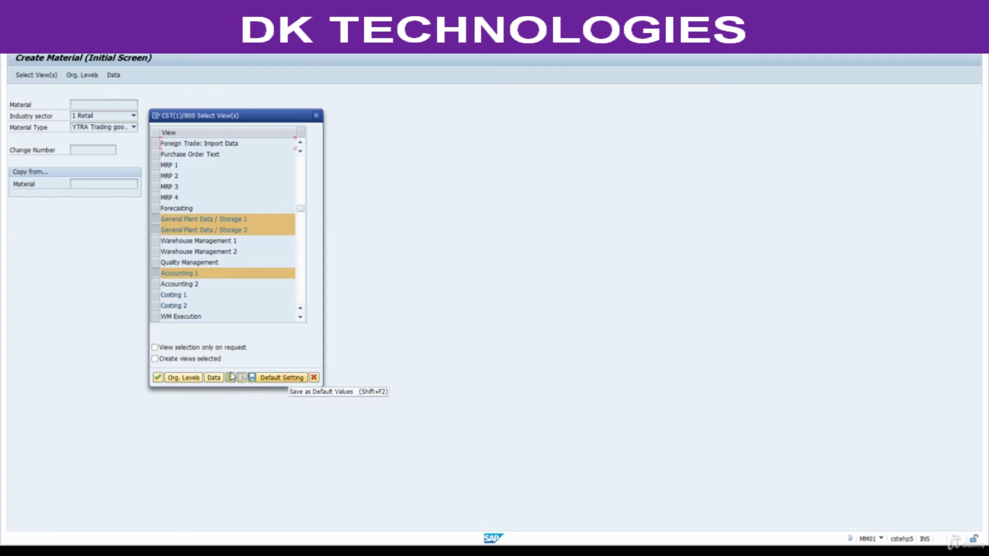
left_click(158, 378)
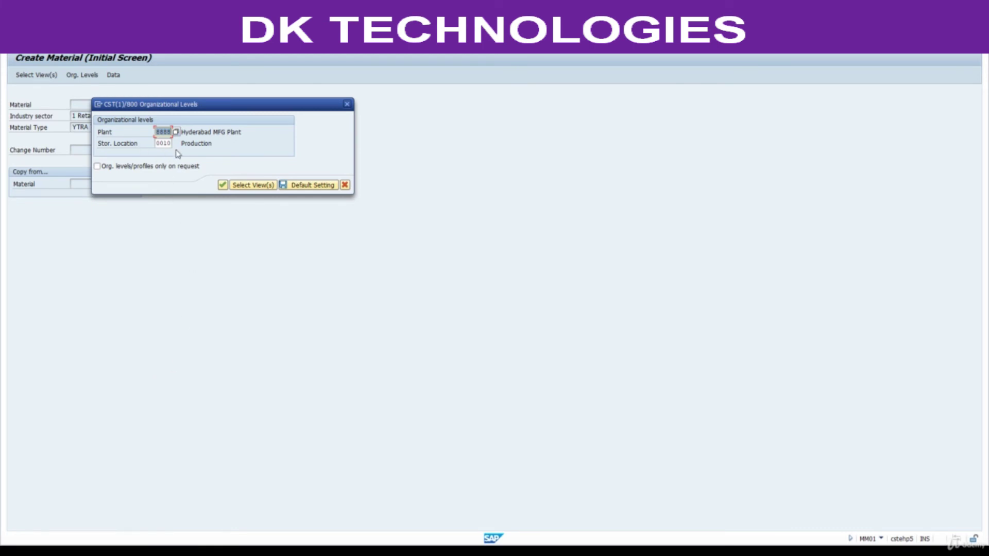
- Set the organizational levels to plant 8801 and storage location 0001 and confirm them
type("8801")
key("Tab")
type("0001")
key("Return")
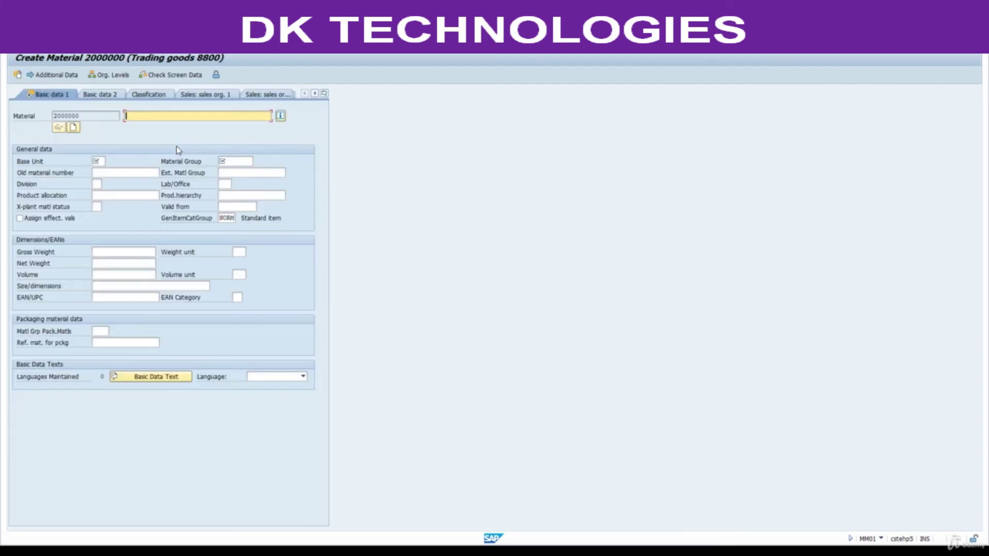
- Enter the material description Computer and set the base unit of measure to EA
left_click_drag(96, 117, 43, 124)
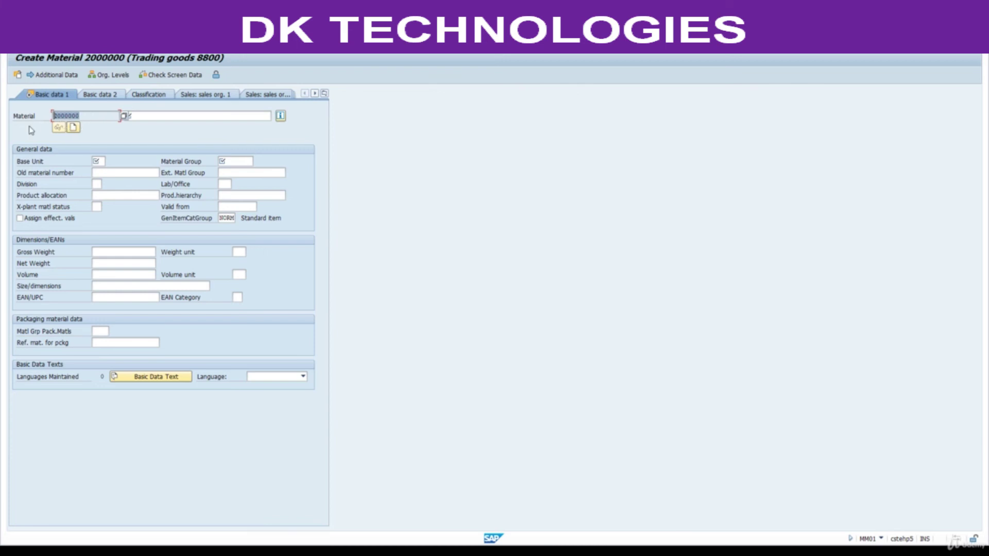
left_click(155, 115)
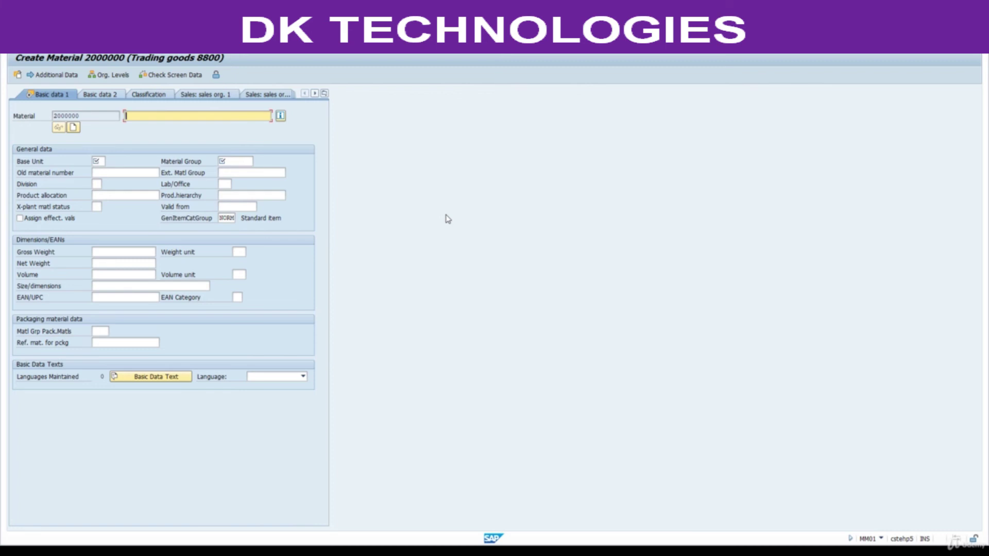
type("Computer")
left_click(98, 161)
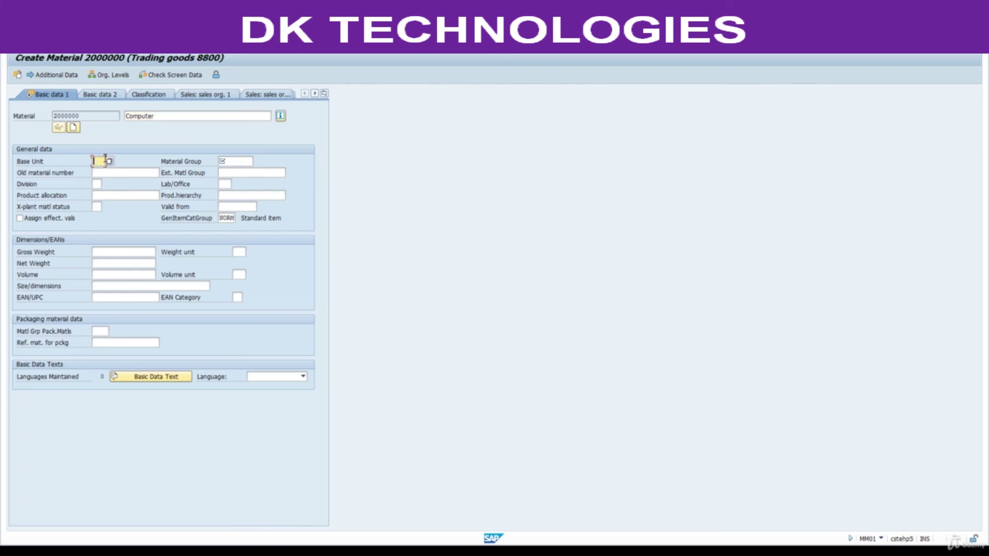
key("F4")
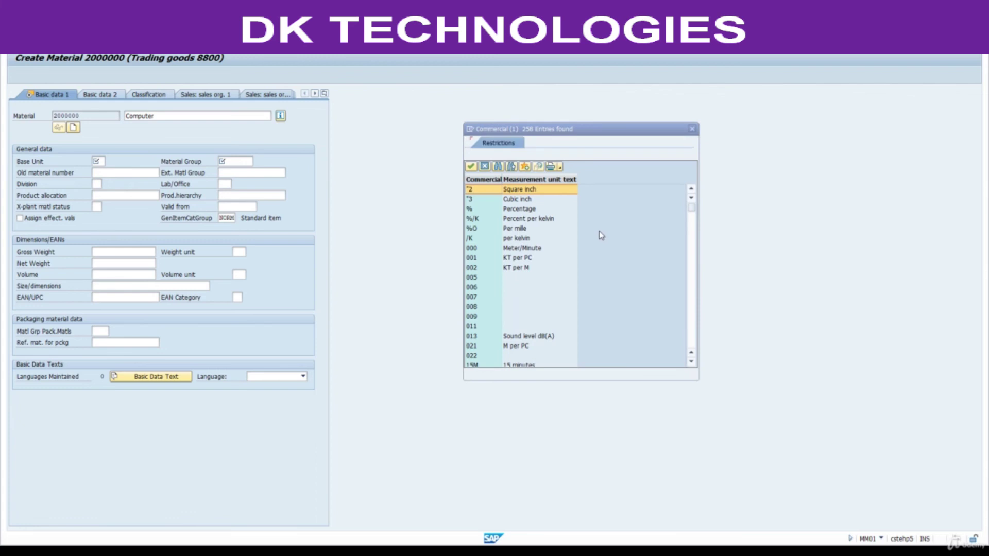
left_click(691, 129)
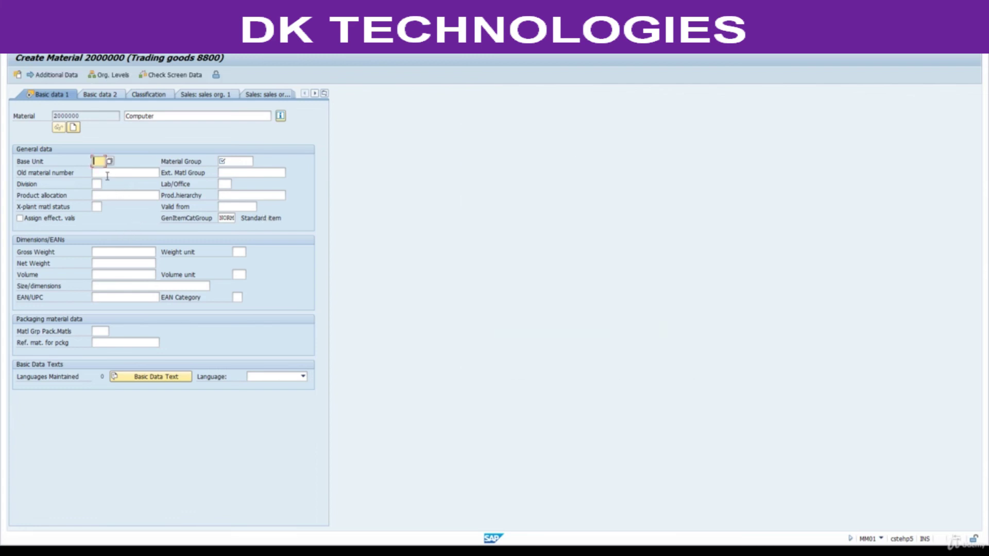
type("ea")
key("Tab")
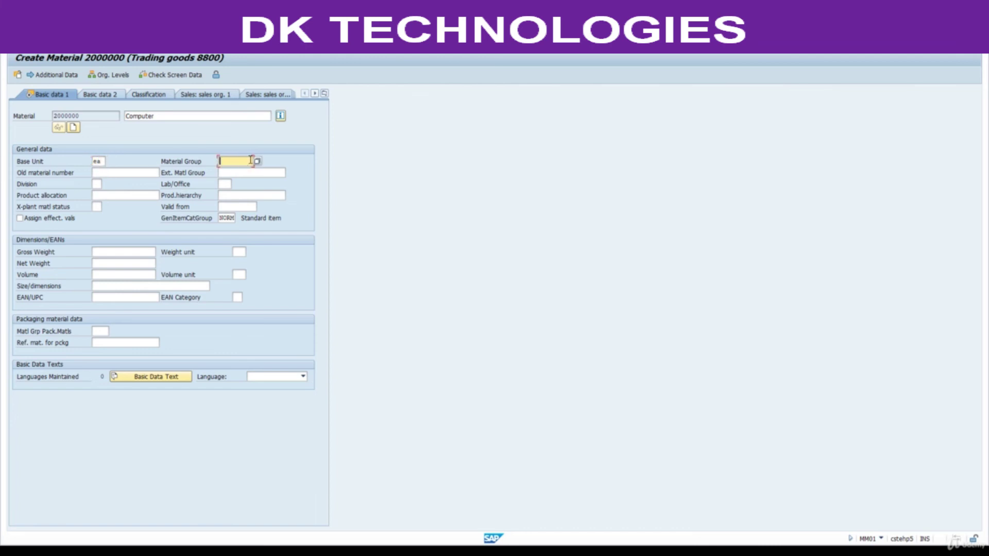
- Assign material group Y001 and division 88 Retail in the material's basic data
left_click(257, 160)
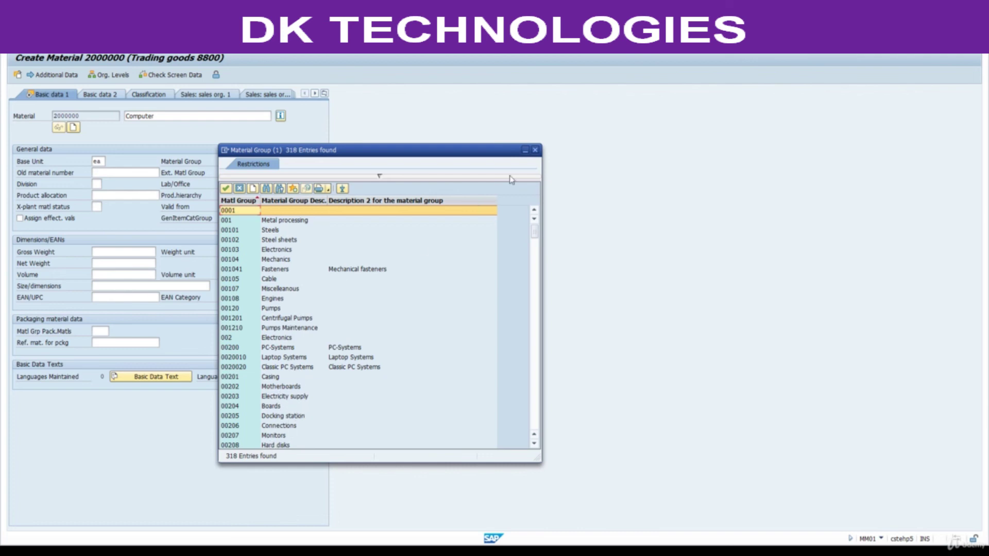
left_click(535, 149)
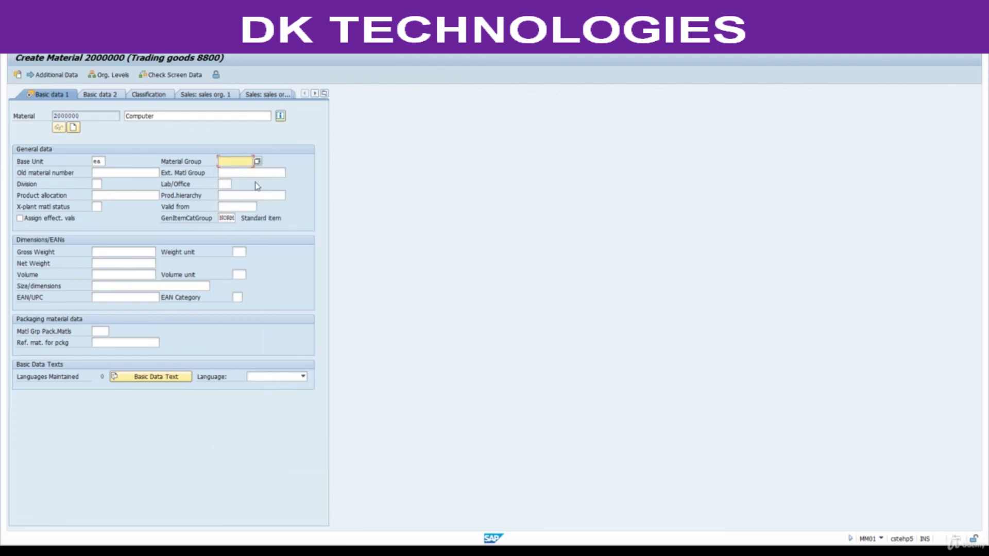
type("y001")
left_click(96, 184)
left_click(106, 184)
scroll(148, 327, "down", 4)
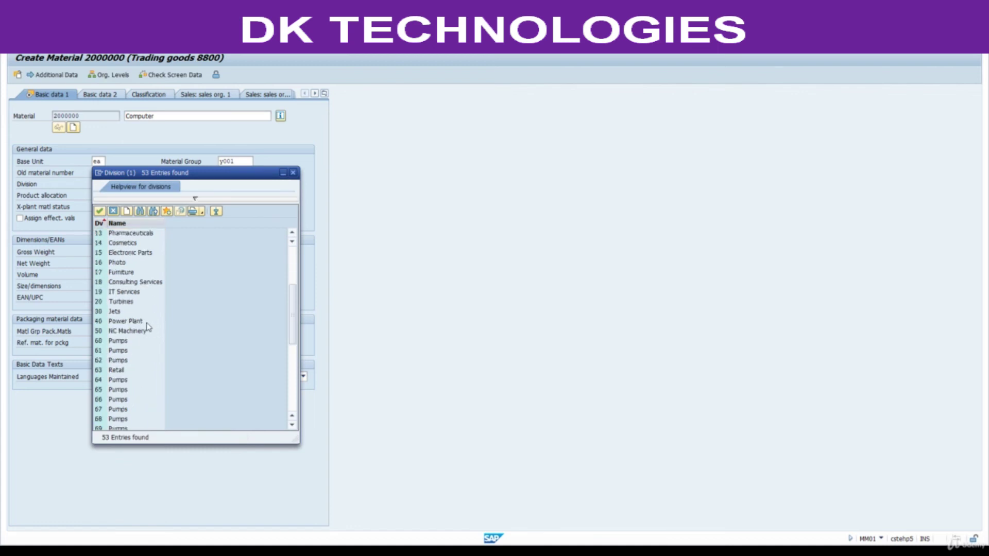
scroll(148, 327, "down", 7)
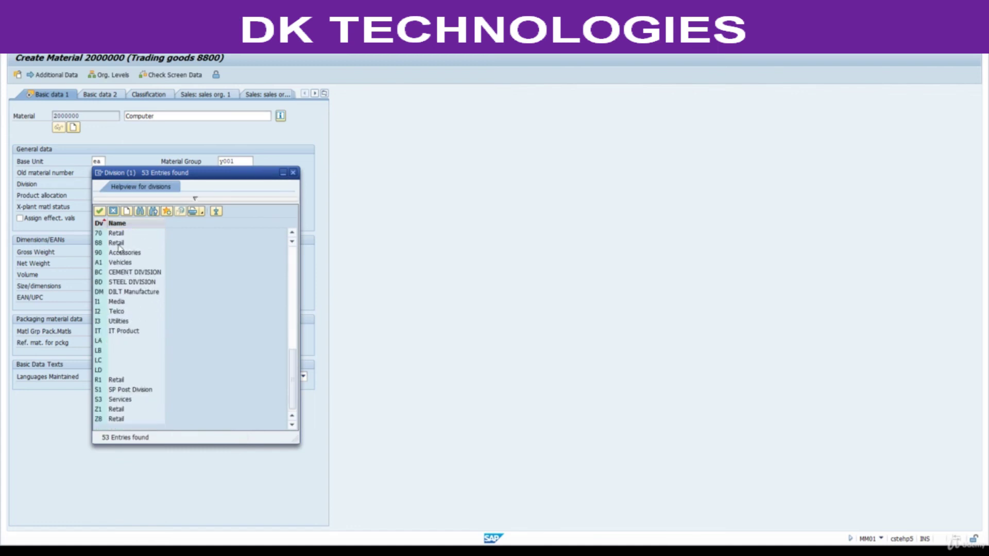
double_click(117, 243)
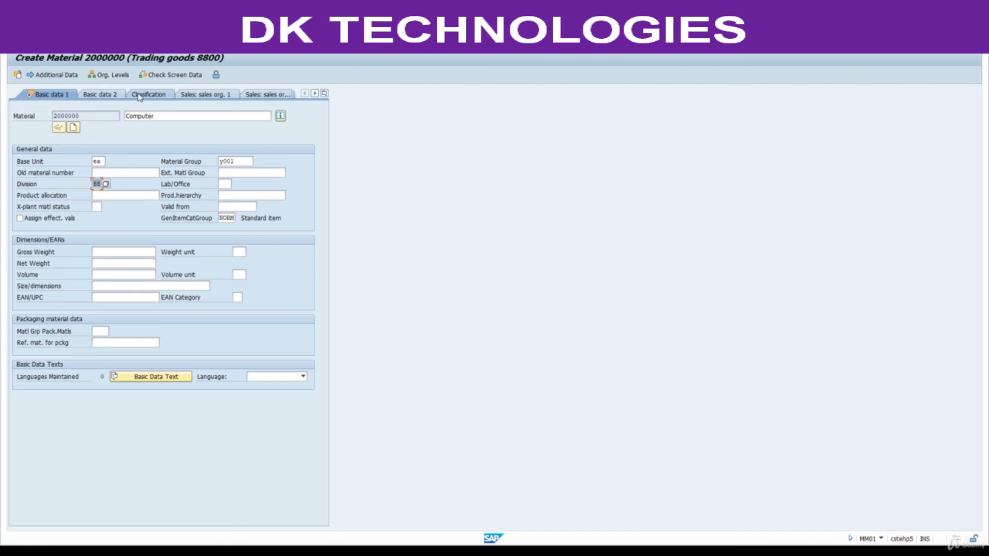
- Go to the material's Purchasing view and check the list of available views
left_click(314, 93)
left_click(314, 93)
left_click(315, 94)
left_click(314, 94)
left_click(314, 94)
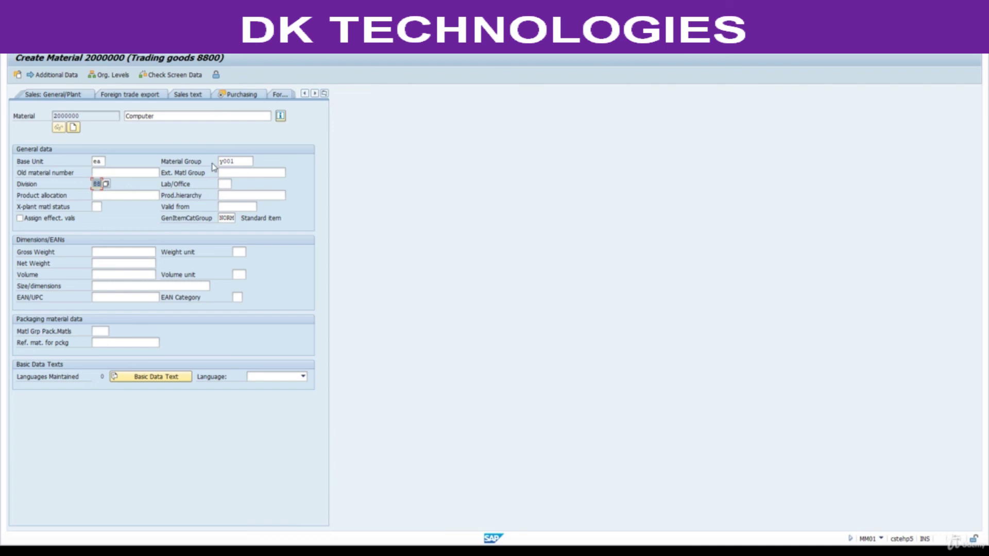
left_click(240, 94)
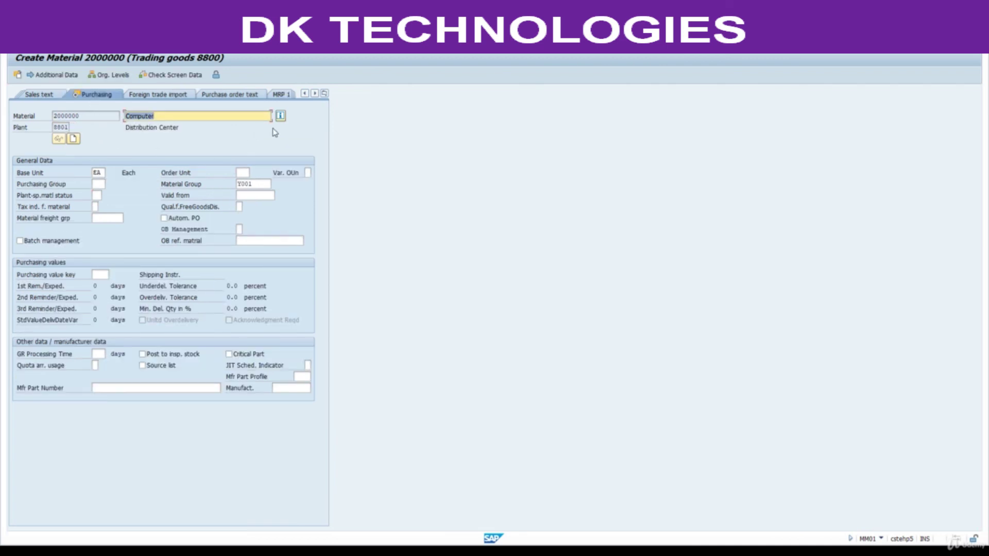
left_click(325, 94)
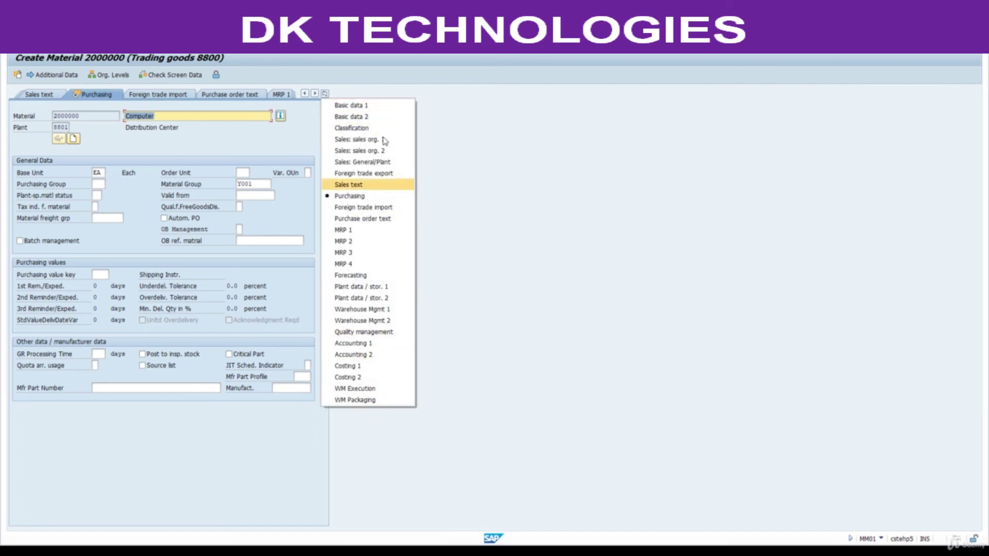
left_click(455, 178)
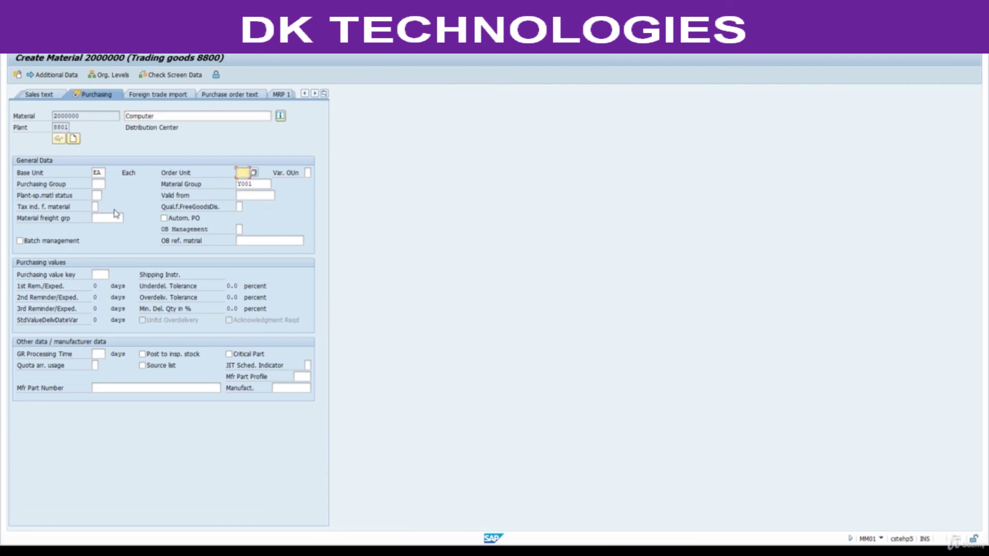
- Assign purchasing group 880 Bath and continue to the Plant data / stor. 1 view
left_click(99, 184)
left_click(110, 184)
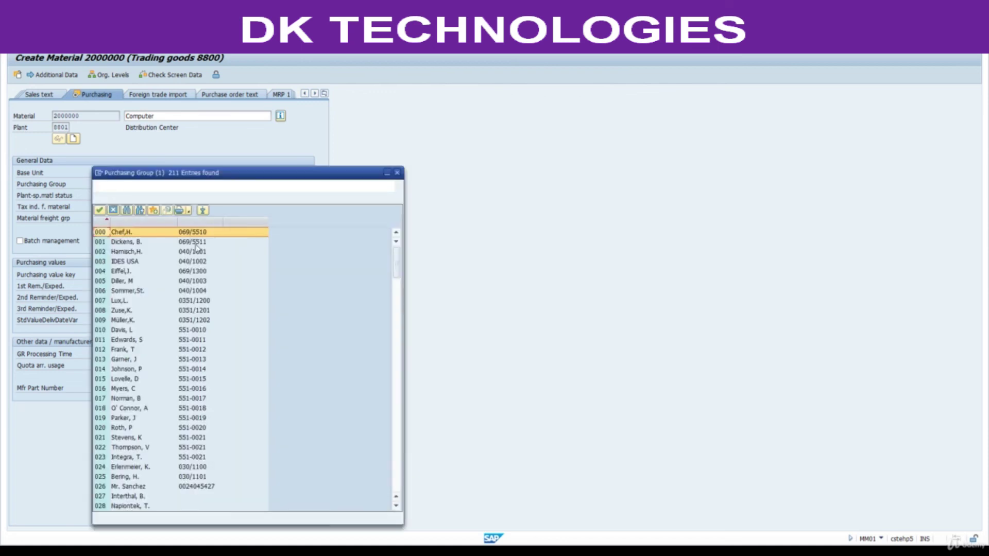
scroll(235, 333, "down", 10)
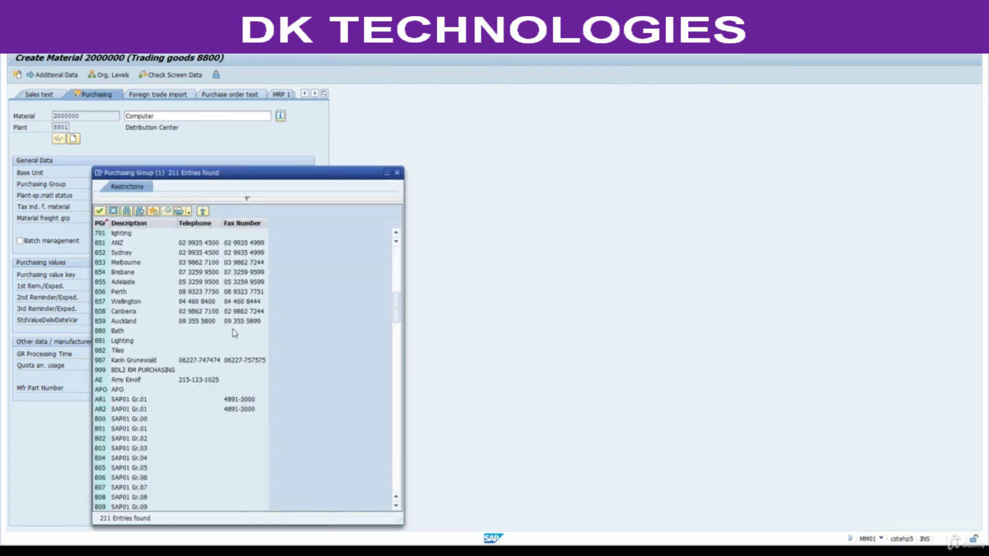
scroll(234, 333, "down", 2)
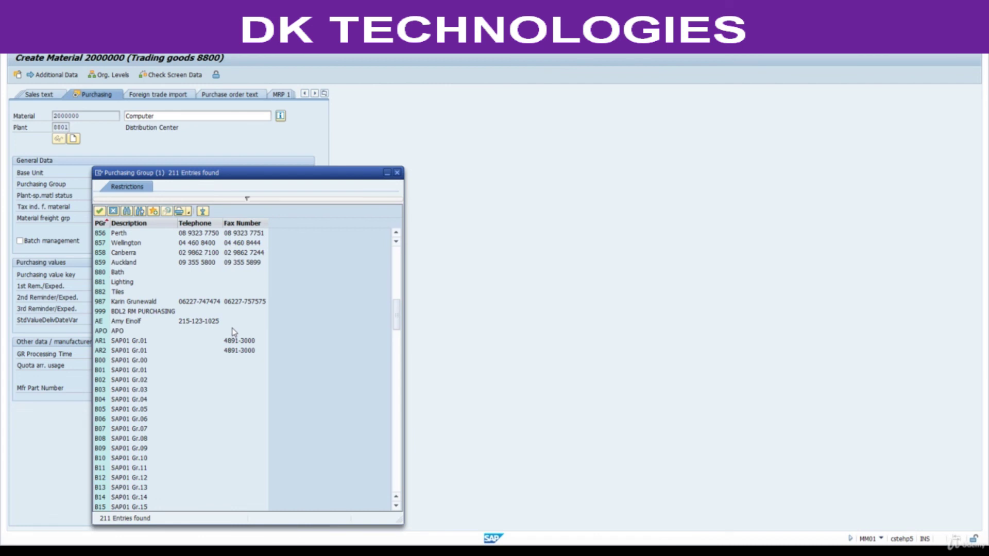
double_click(119, 273)
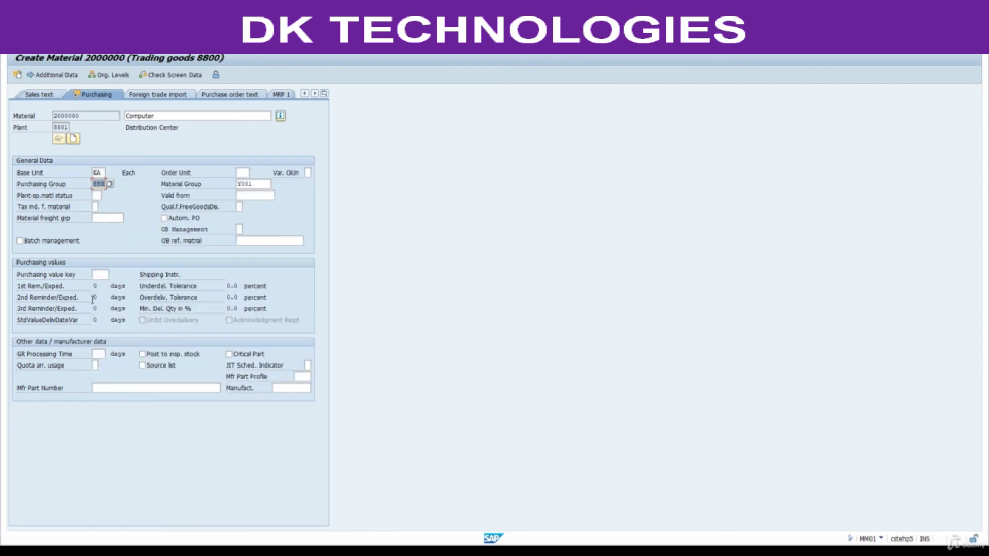
key("Return")
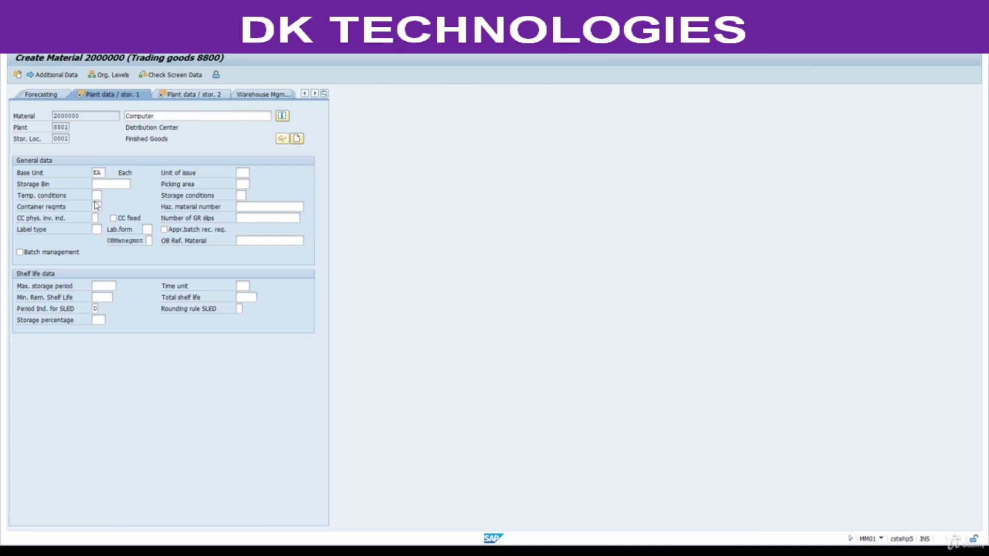
- In the Plant data / stor. 2 view, set gross and net weight to 1 with weight unit kg and continue to Accounting 1
key("Return")
left_click(102, 263)
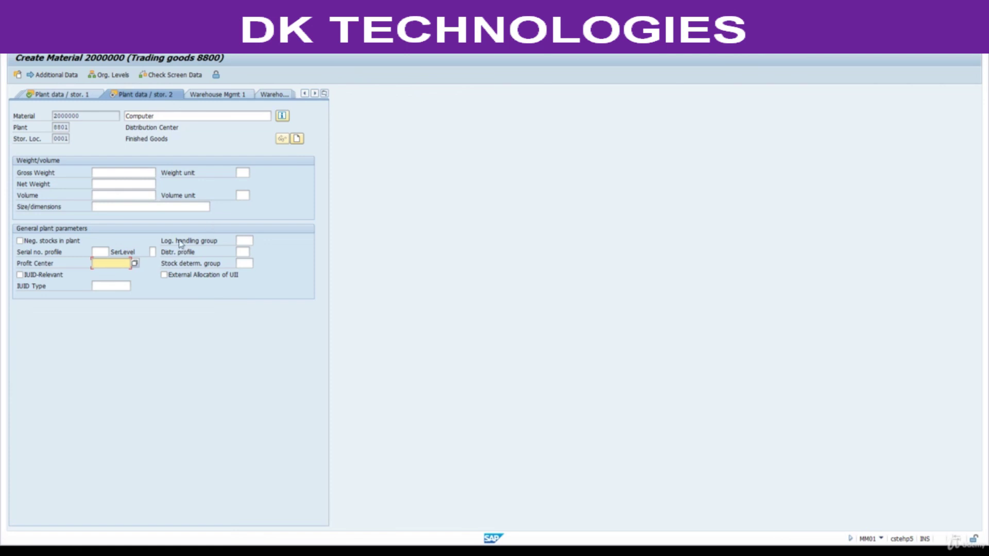
left_click(100, 172)
type("1")
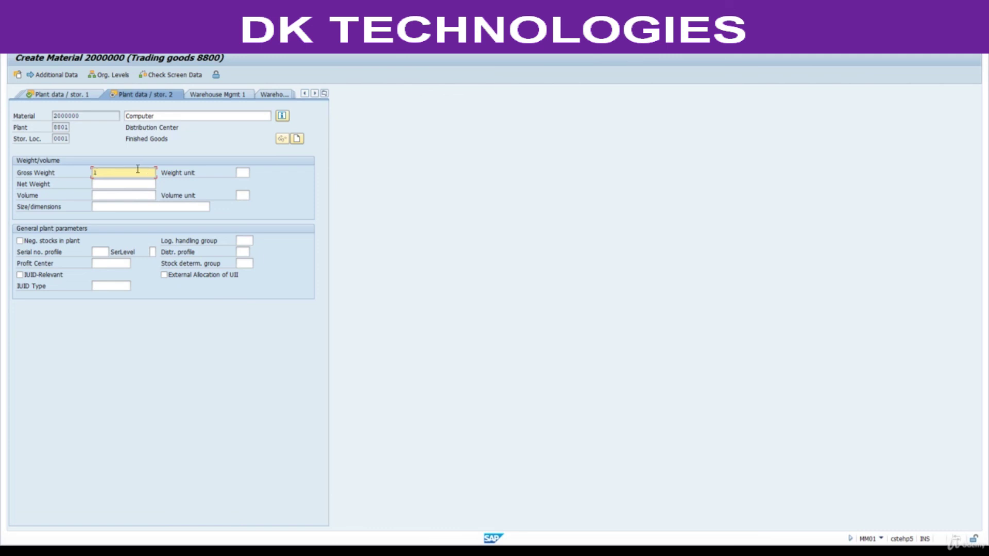
left_click(126, 184)
type("1")
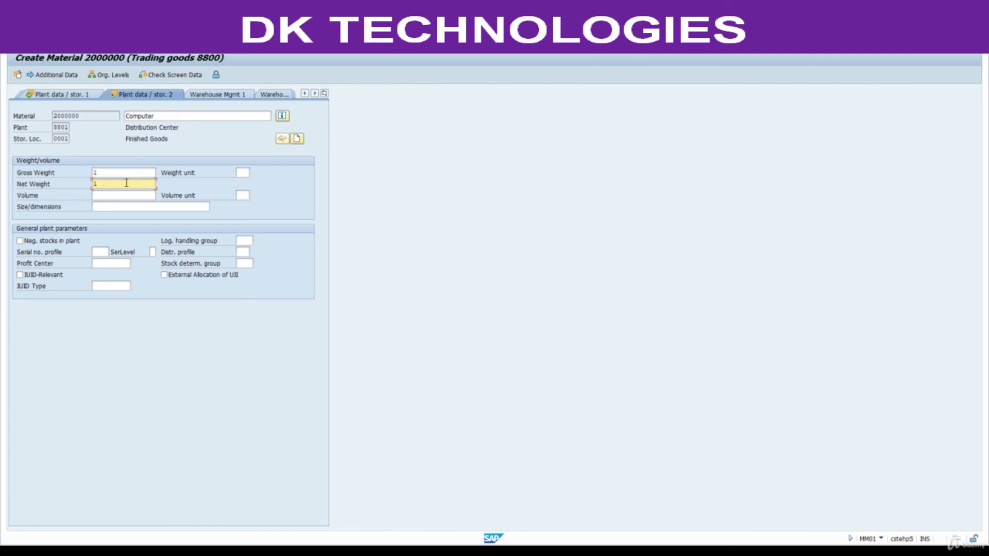
left_click(246, 173)
type("k")
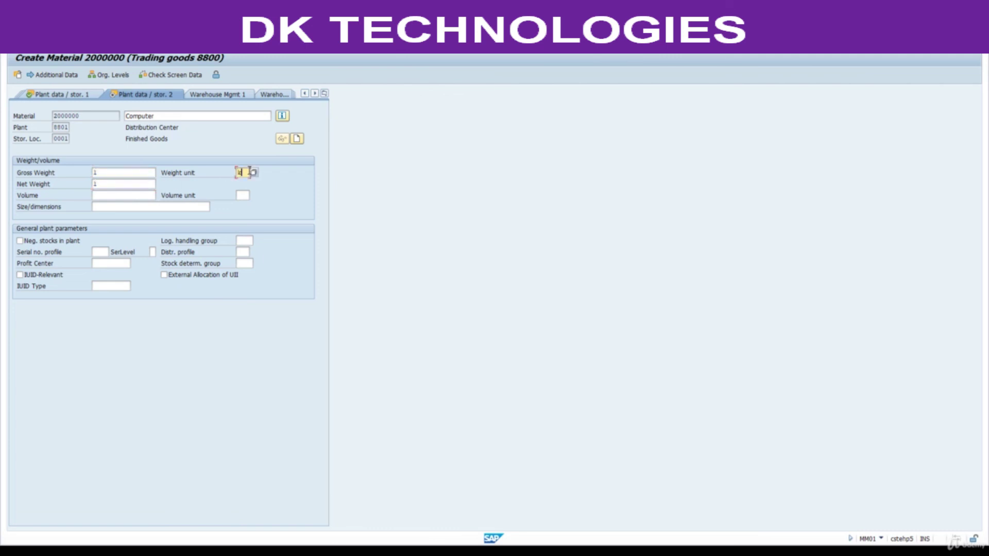
type("g")
key("Return")
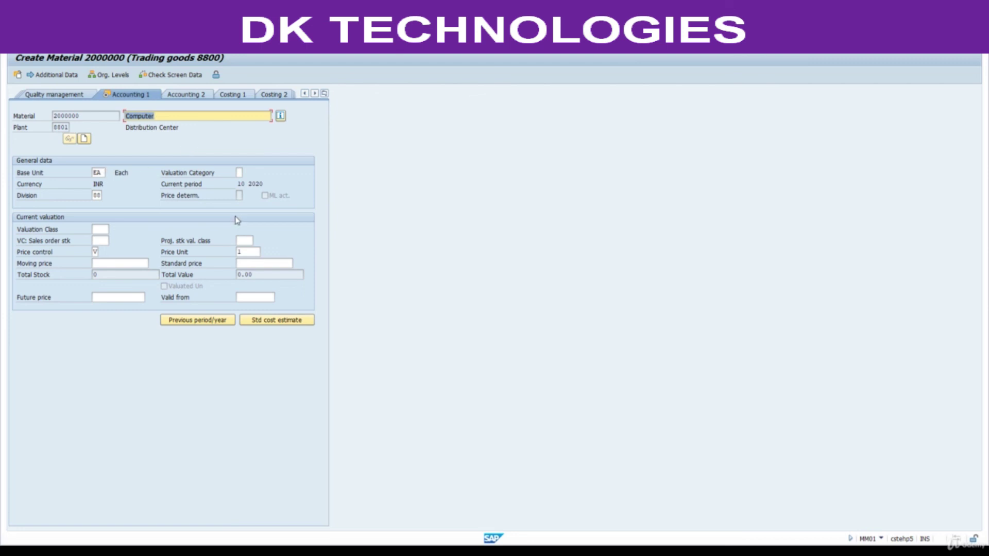
- Assign valuation class 3100 Trading goods to the material in the Accounting 1 view
left_click(100, 229)
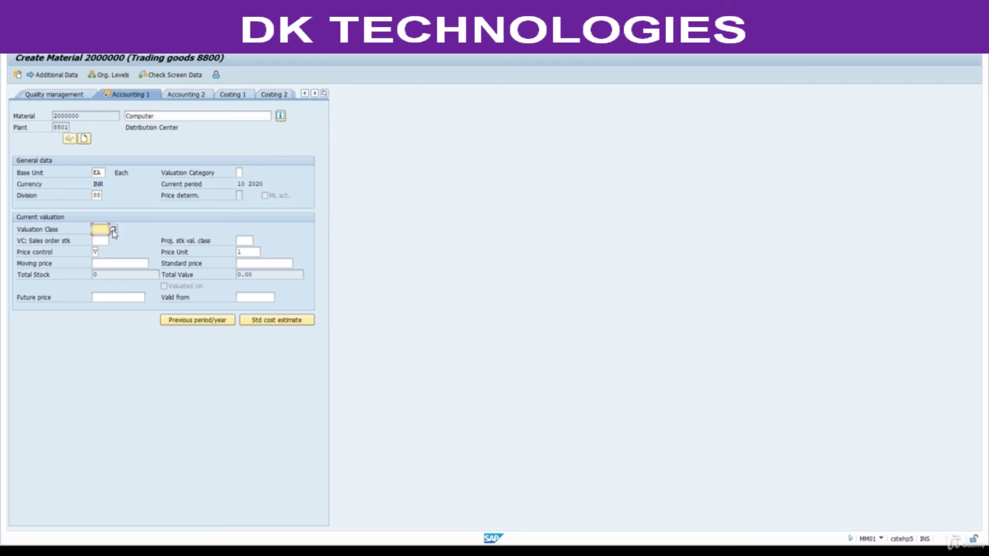
left_click(116, 229)
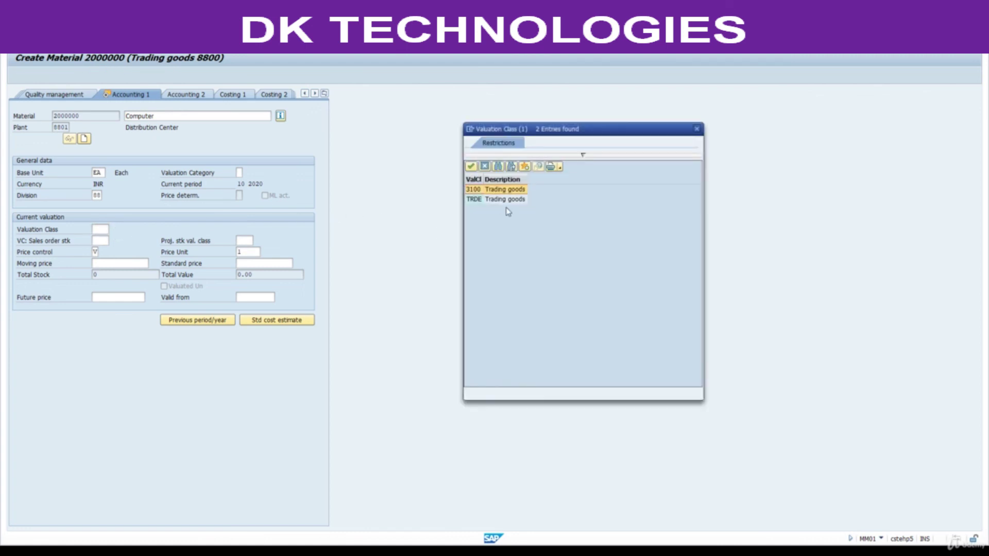
double_click(478, 194)
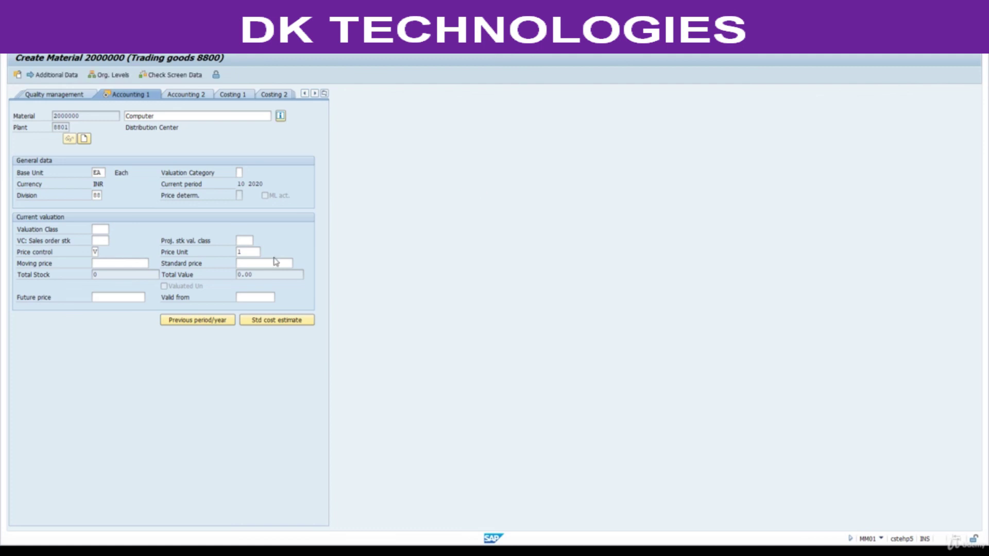
- Set the moving price to 100 and save the new material
left_click(102, 263)
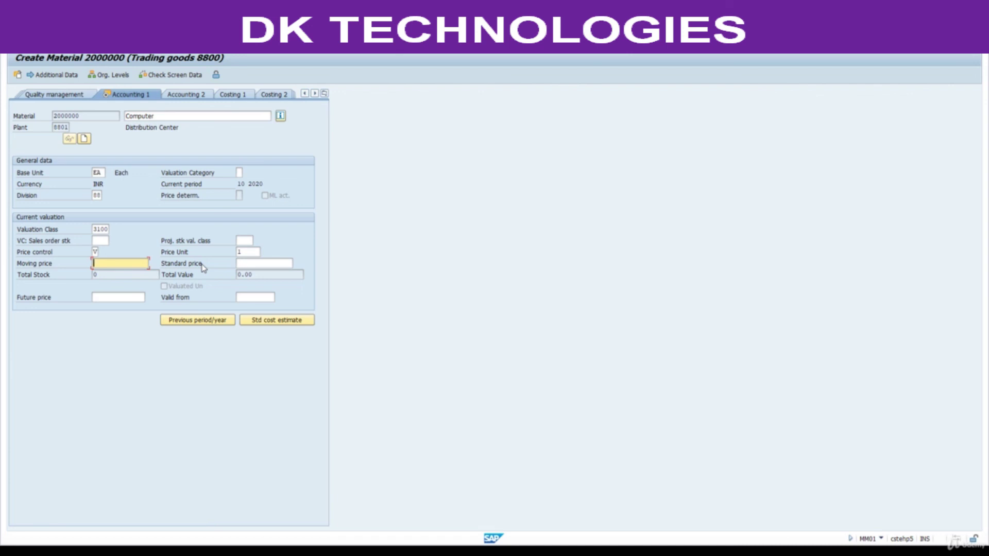
type("100")
key("Return")
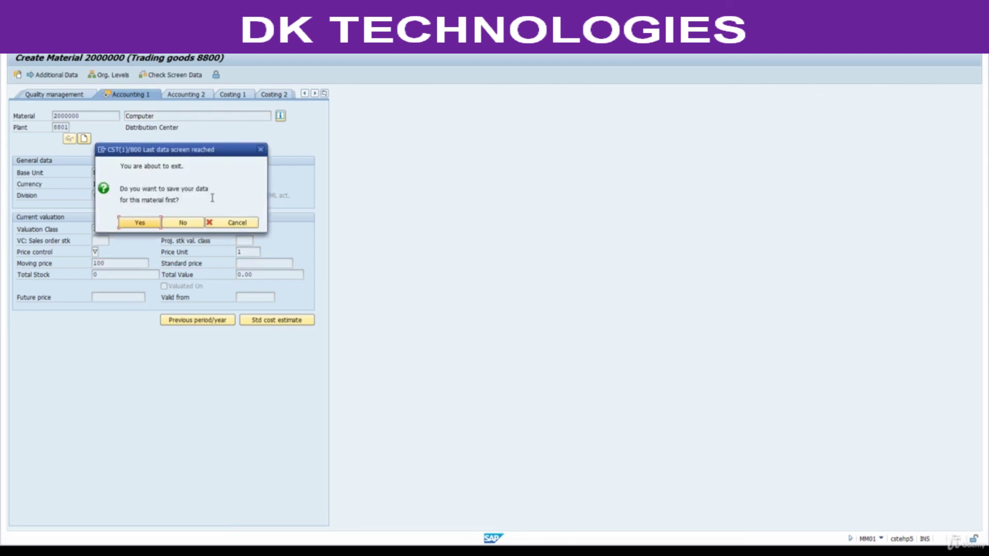
left_click(132, 225)
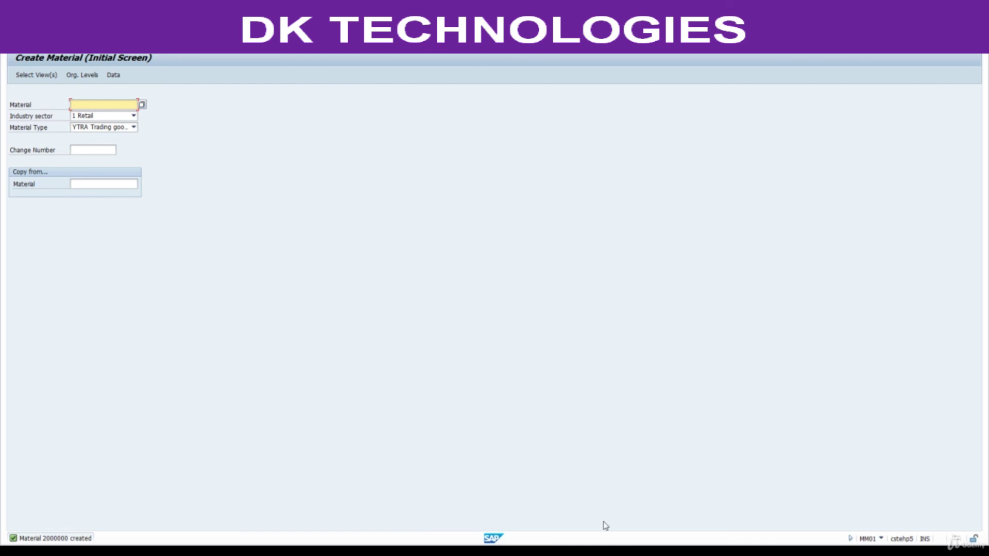
- Switch to the MM material.pdf notes and go to the FI/MM Posting Periods section on month-end activities
mouse_move(600, 538)
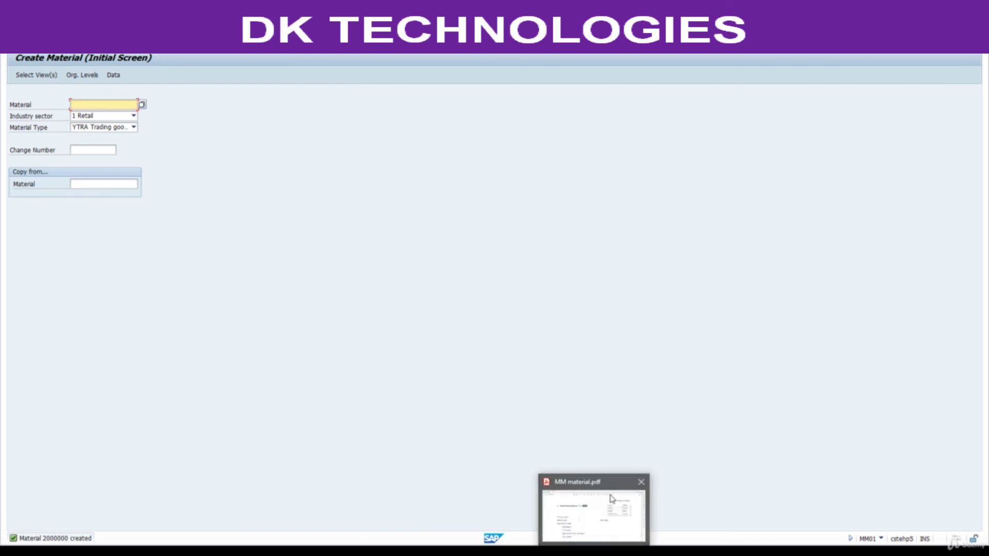
left_click(612, 502)
scroll(591, 427, "down", 1)
scroll(590, 427, "down", 10)
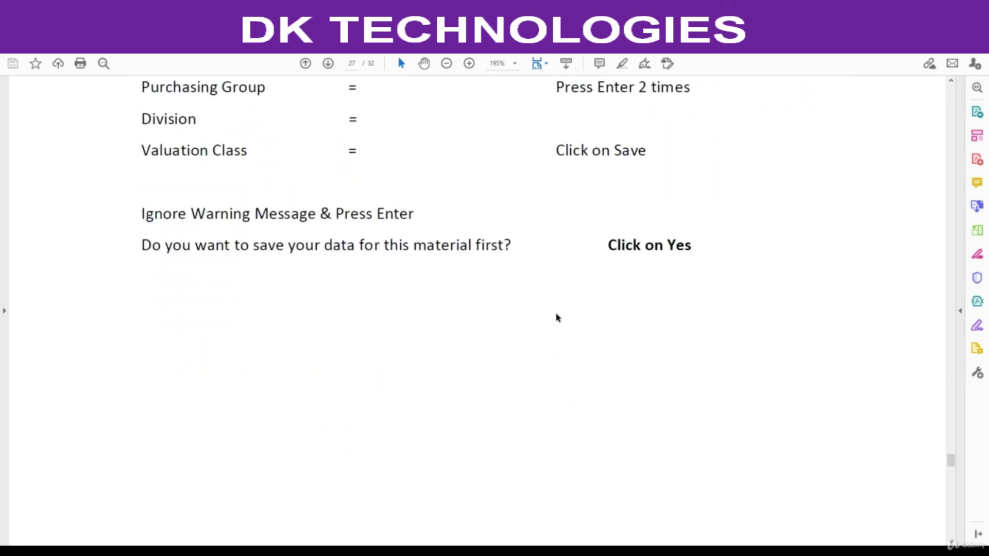
scroll(554, 317, "down", 5)
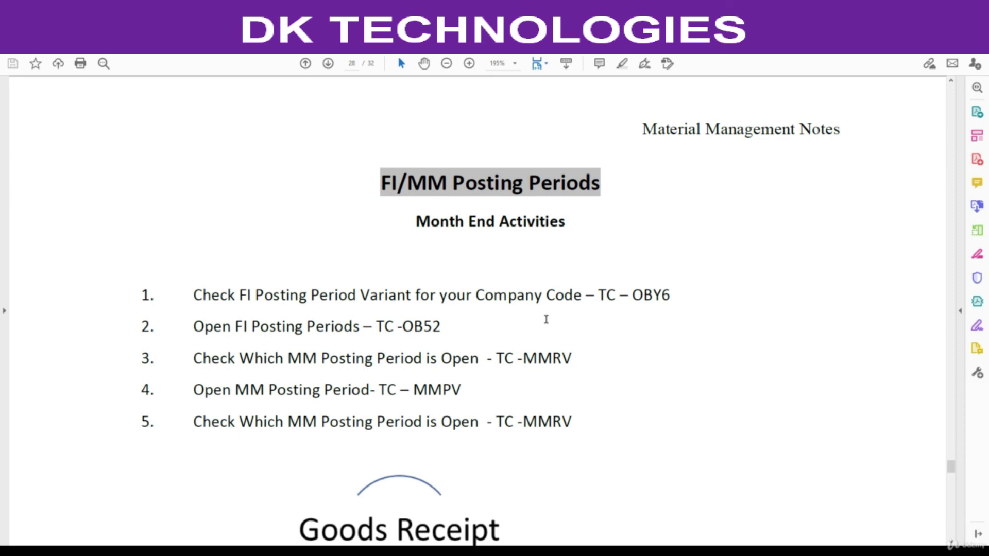